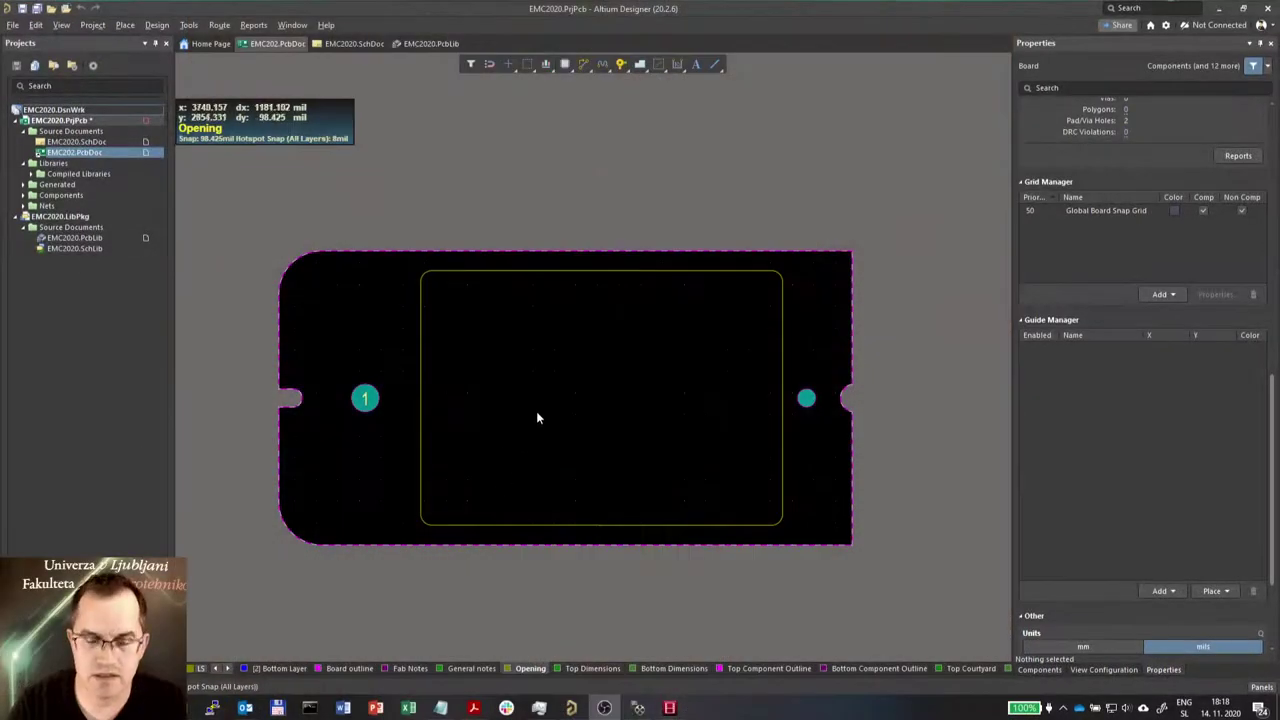
Examine in 3D how the board's rounded upper-left corner fits inside the enclosure, and return to the 2D layout
{"action": "left_click", "coordinate": [390, 464]}
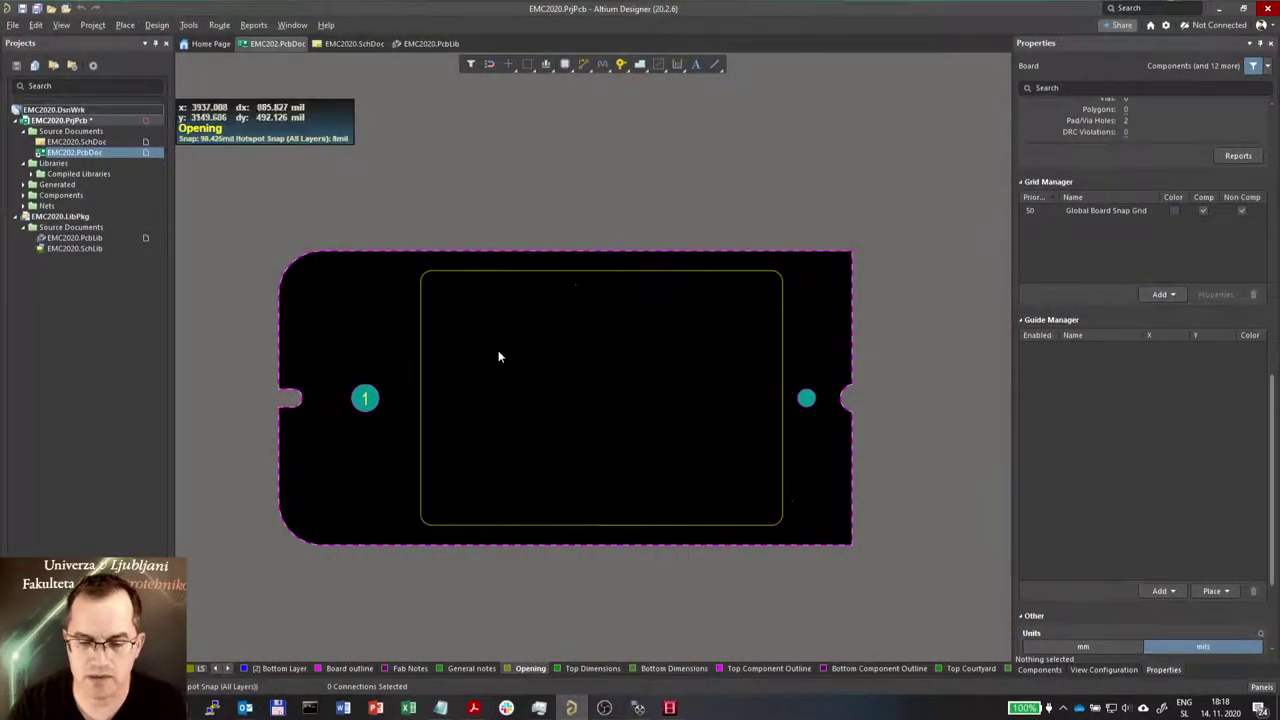
{"action": "right_click", "coordinate": [537, 401]}
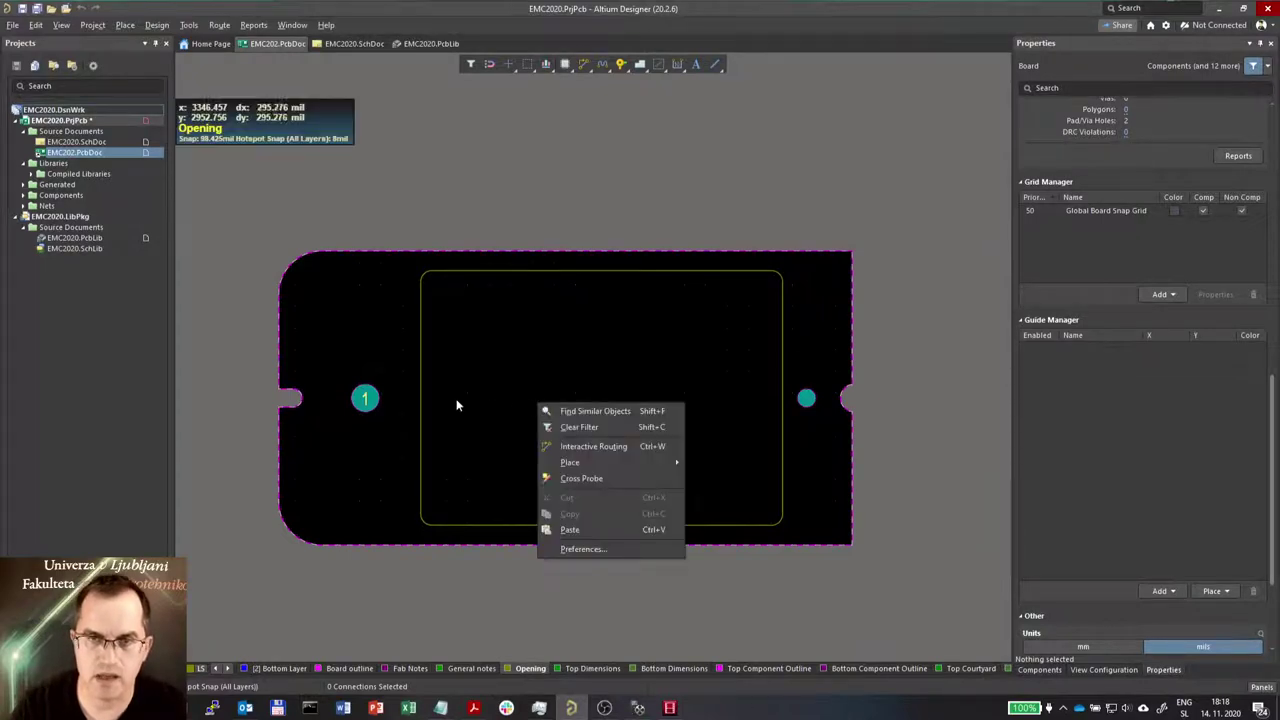
{"action": "key", "text": "3"}
{"action": "scroll", "coordinate": [423, 220], "scroll_direction": "up", "scroll_amount": 3, "text": "ctrl"}
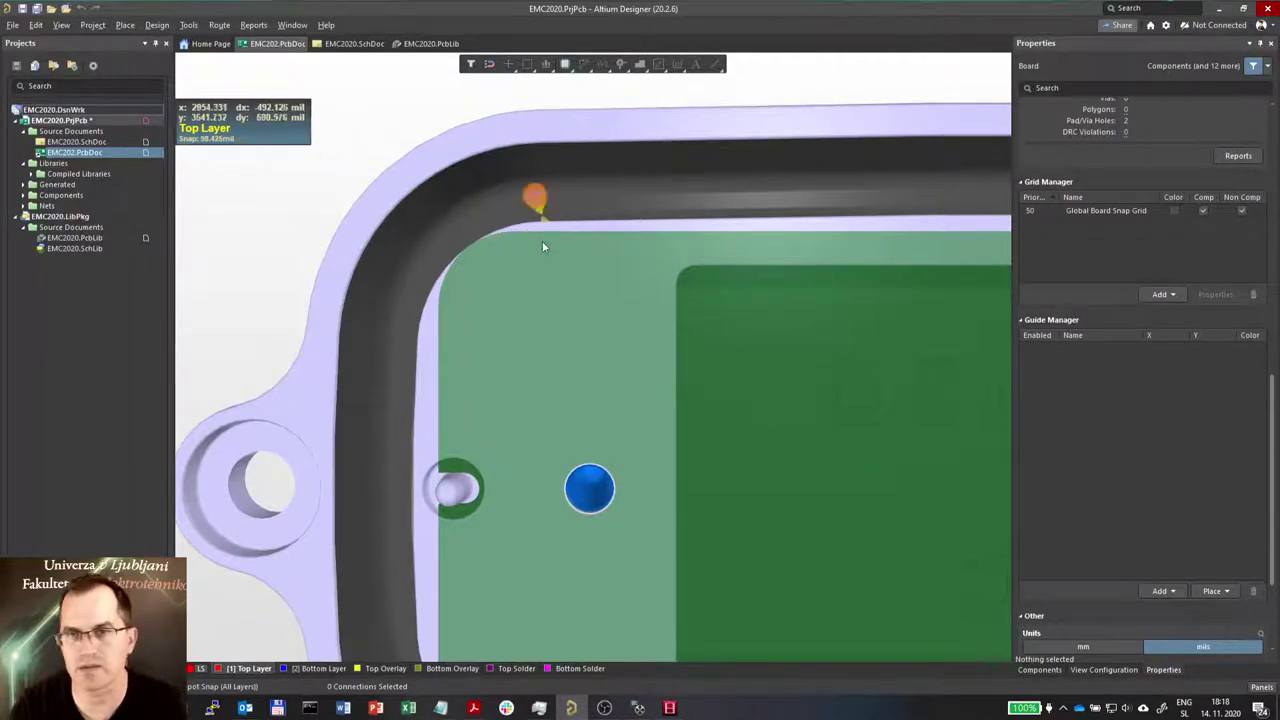
{"action": "scroll", "coordinate": [545, 250], "scroll_direction": "down", "scroll_amount": 4, "text": "ctrl"}
{"action": "scroll", "coordinate": [457, 352], "scroll_direction": "down", "scroll_amount": 2, "text": "ctrl"}
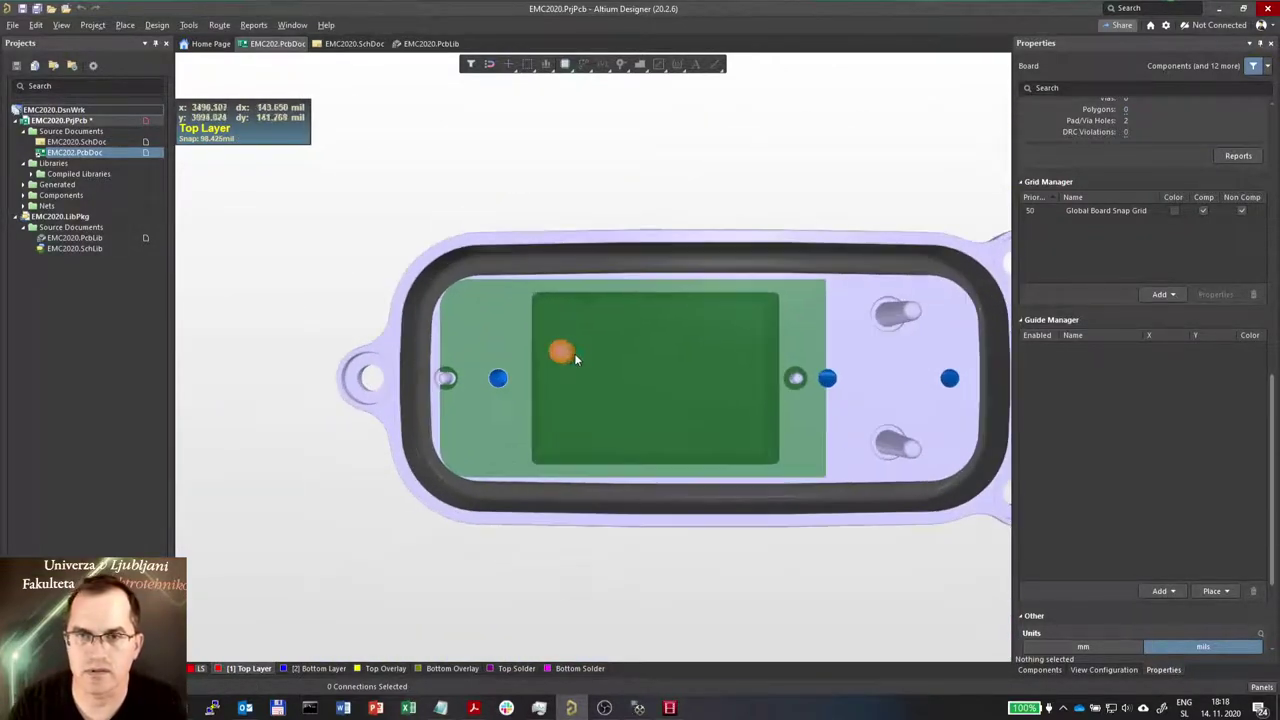
{"action": "key", "text": "2"}
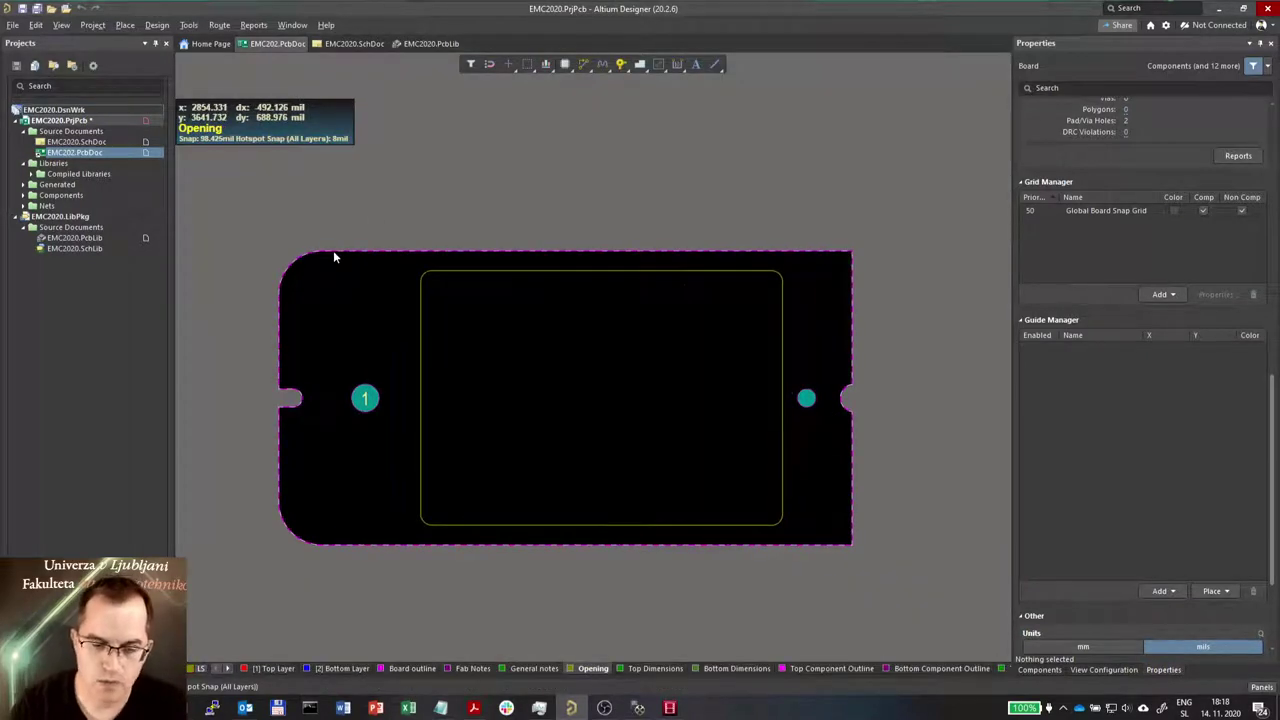
Enter board planning mode, start editing the board shape at its upper-left corner, and set the snap grid to 0.100 mm
{"action": "key", "text": "1"}
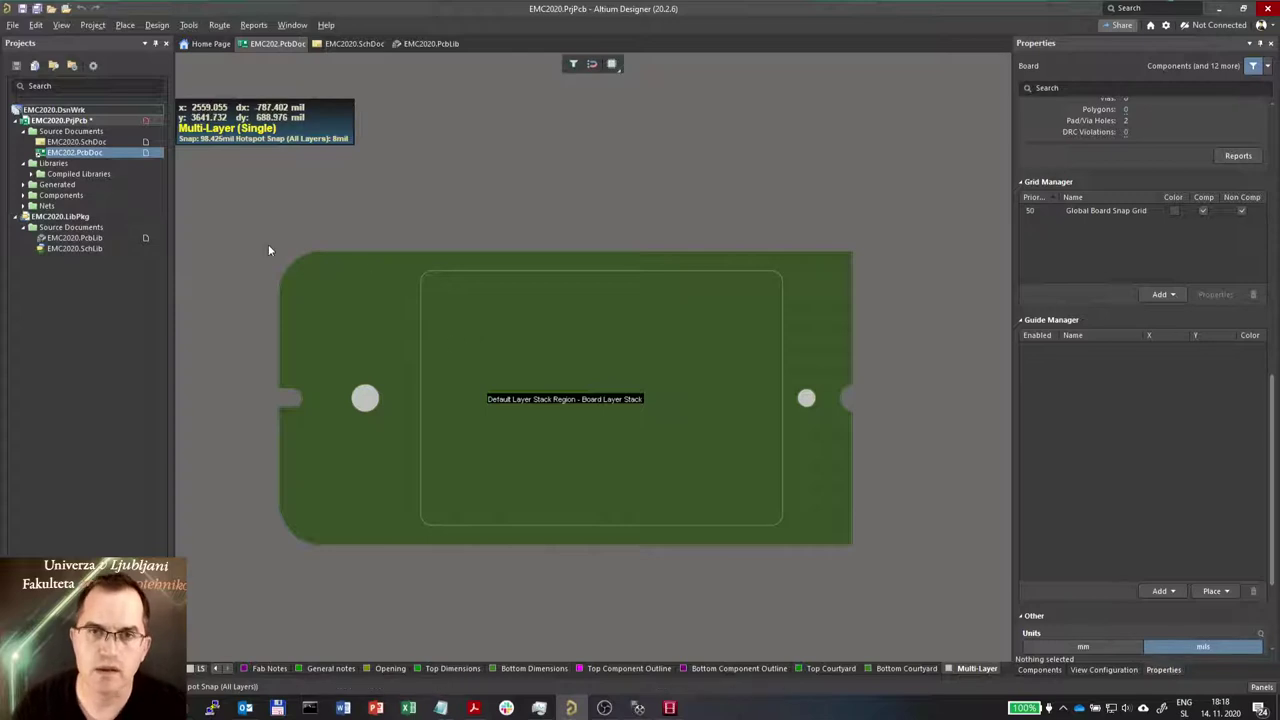
{"action": "left_click", "coordinate": [152, 25]}
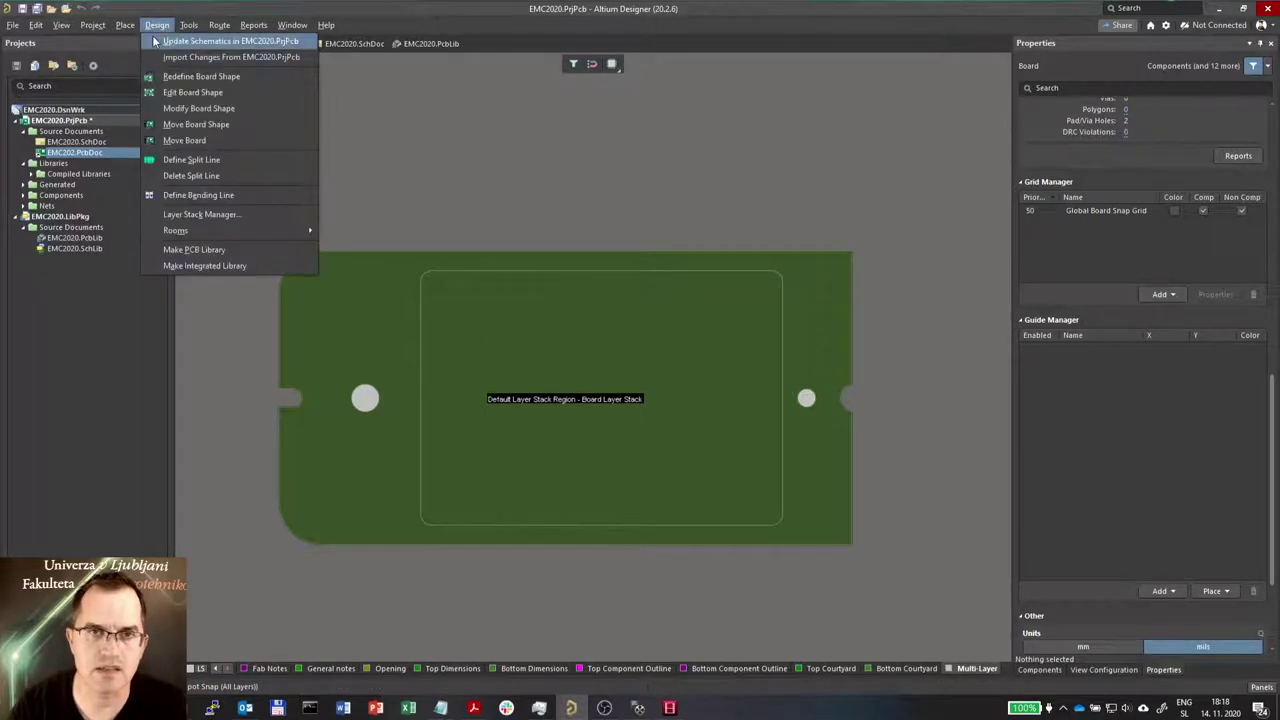
{"action": "left_click", "coordinate": [190, 96]}
{"action": "scroll", "coordinate": [257, 253], "scroll_direction": "up", "scroll_amount": 5, "text": "ctrl"}
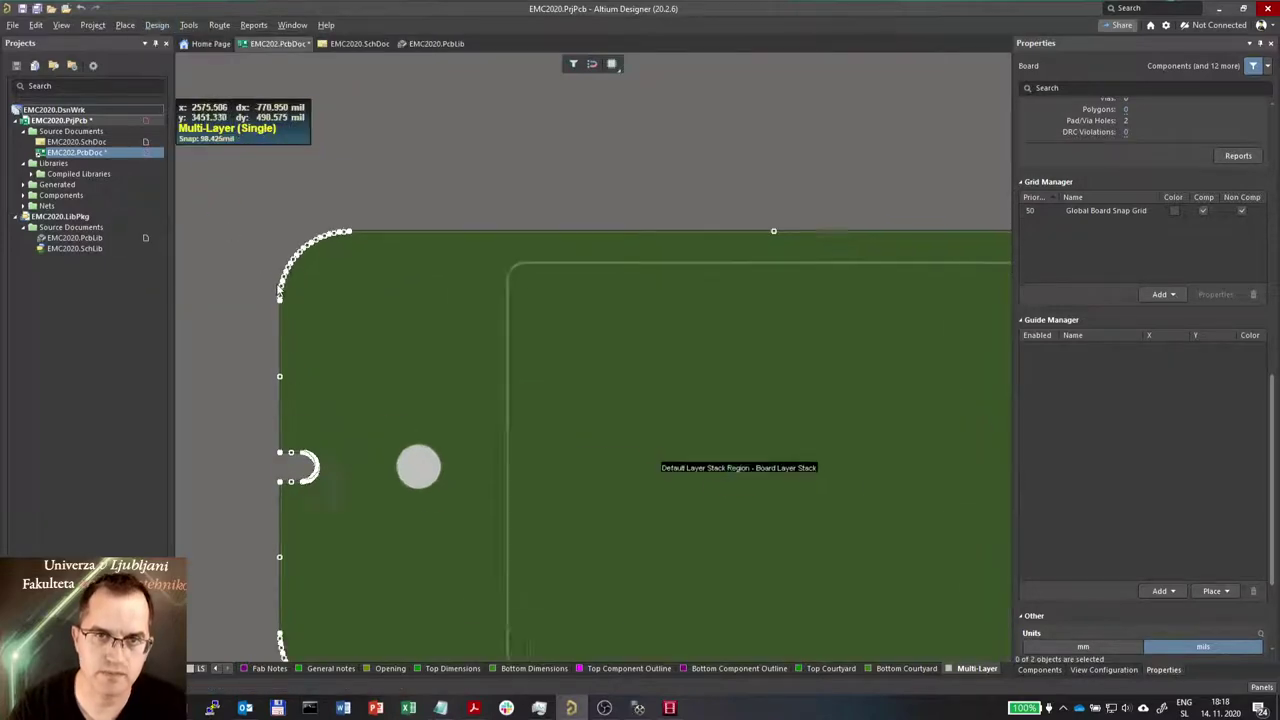
{"action": "left_click_drag", "start_coordinate": [295, 309], "coordinate": [230, 332]}
{"action": "key", "text": "g"}
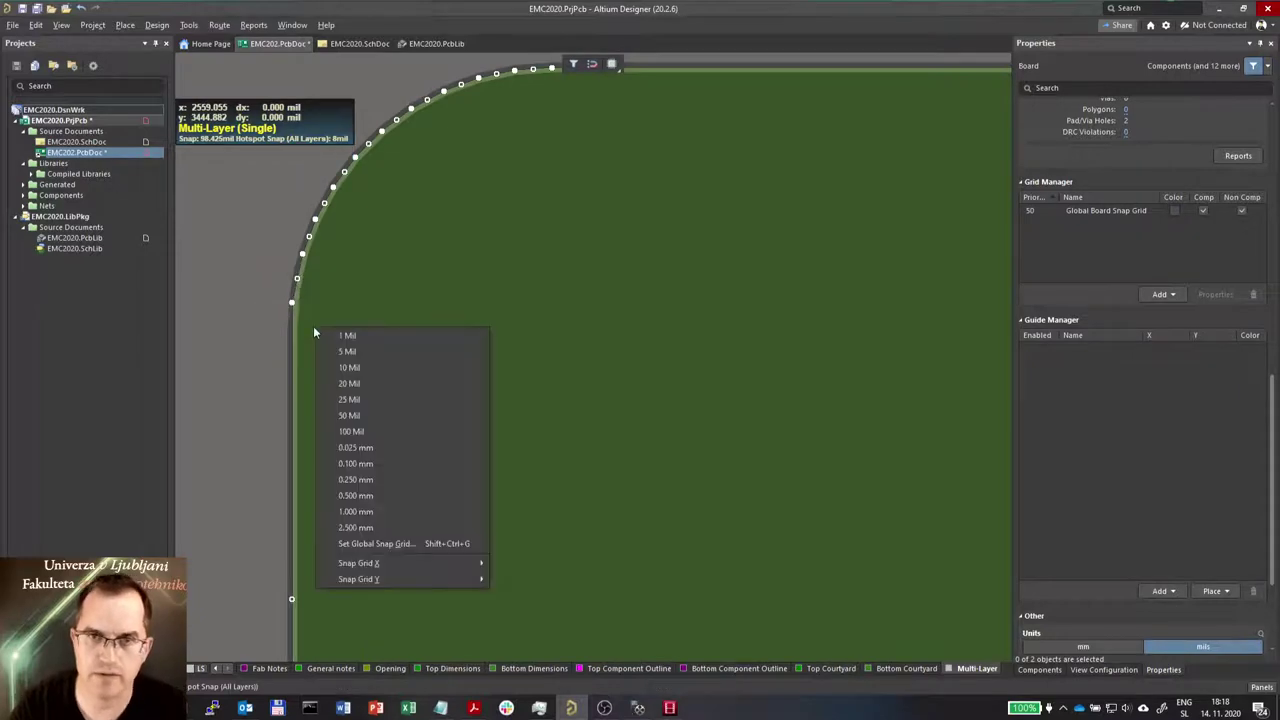
{"action": "left_click", "coordinate": [358, 463]}
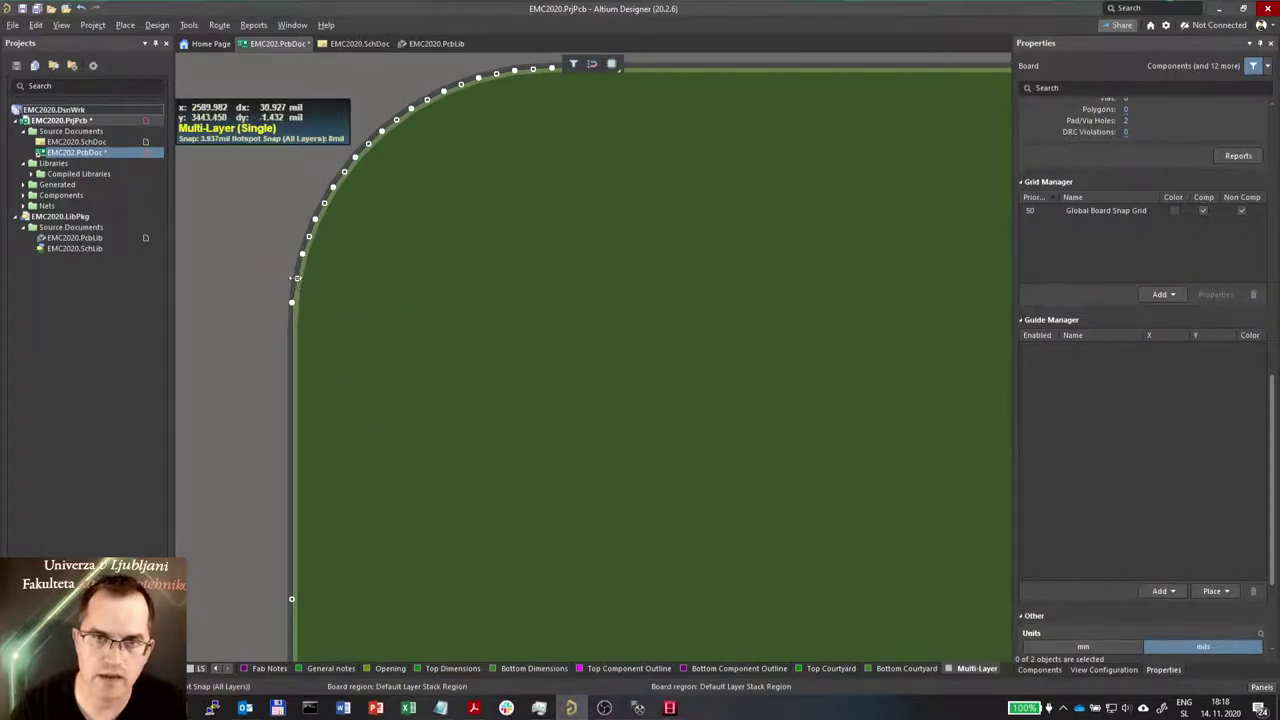
{"action": "key", "text": "Escape"}
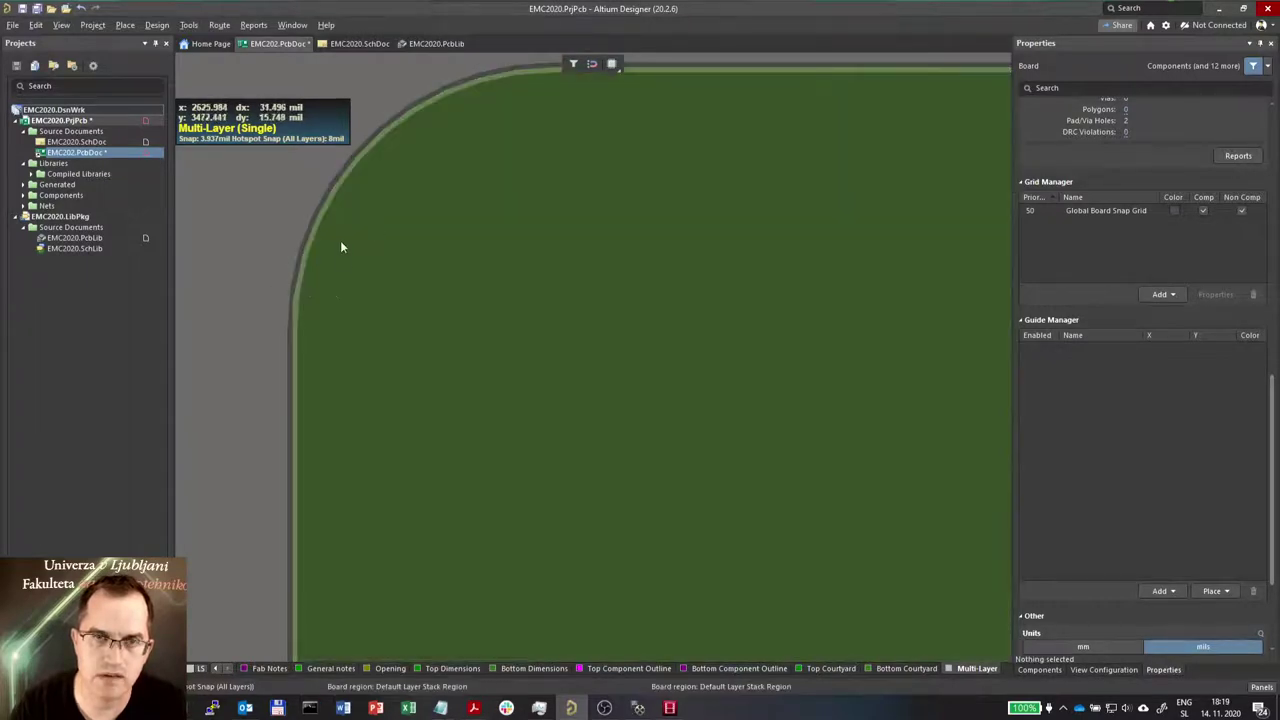
Examine the board edge around the rounded upper-left corner and compare it with the outline behind it
{"action": "scroll", "coordinate": [334, 264], "scroll_direction": "down", "scroll_amount": 1, "text": "ctrl"}
{"action": "scroll", "coordinate": [337, 283], "scroll_direction": "down", "scroll_amount": 1, "text": "ctrl"}
{"action": "left_click", "coordinate": [342, 271]}
{"action": "scroll", "coordinate": [320, 289], "scroll_direction": "up", "scroll_amount": 3, "text": "ctrl"}
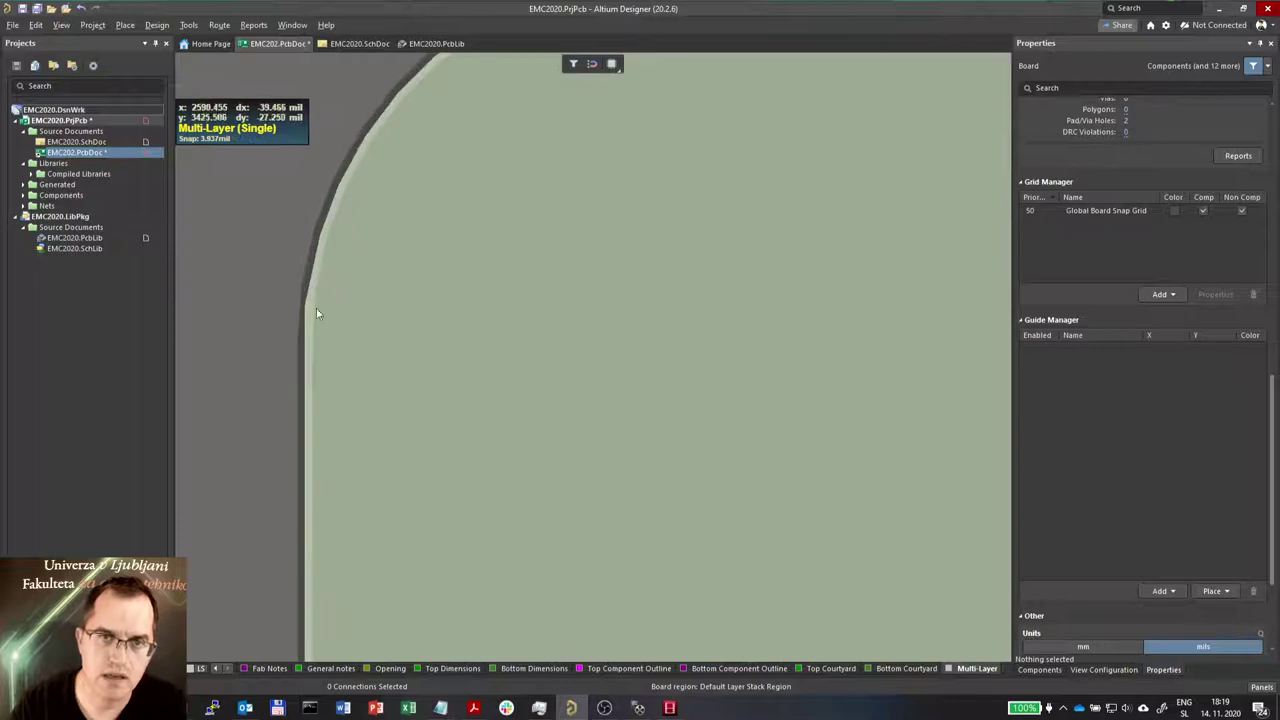
{"action": "scroll", "coordinate": [306, 222], "scroll_direction": "down", "scroll_amount": 1, "text": "ctrl"}
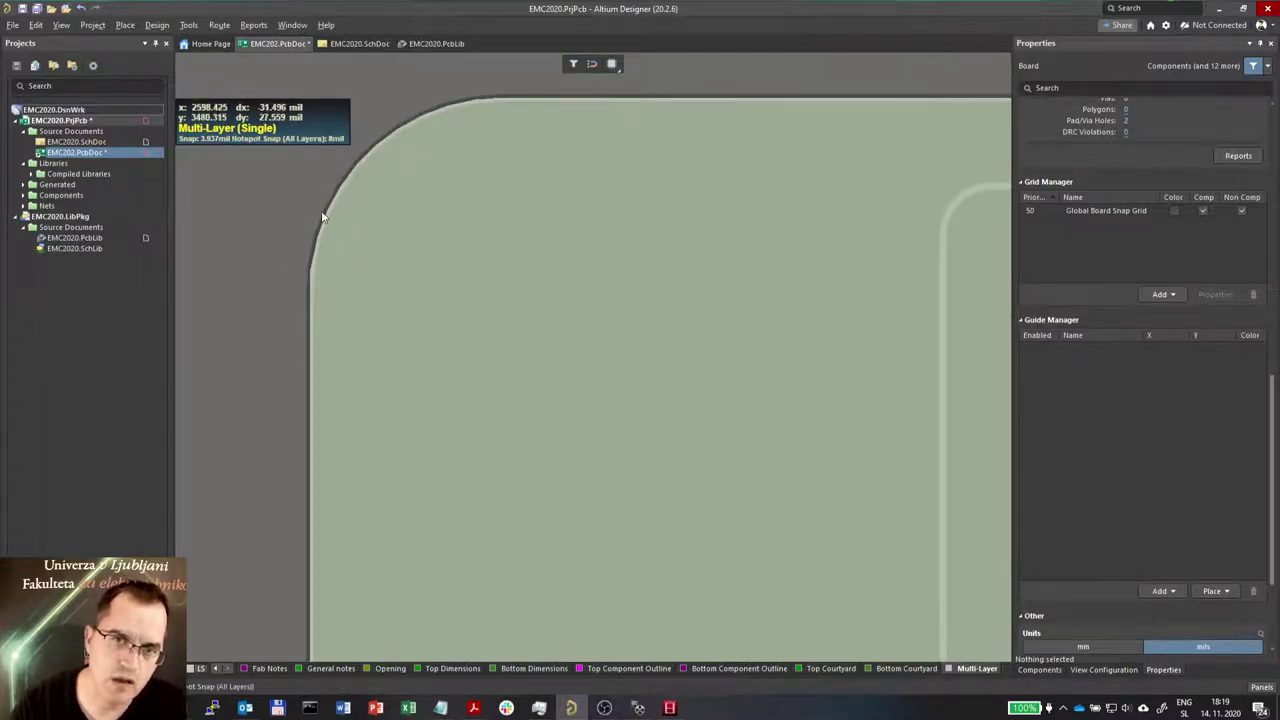
{"action": "scroll", "coordinate": [305, 280], "scroll_direction": "up", "scroll_amount": 1, "text": "ctrl"}
{"action": "scroll", "coordinate": [305, 275], "scroll_direction": "up", "scroll_amount": 1, "text": "ctrl"}
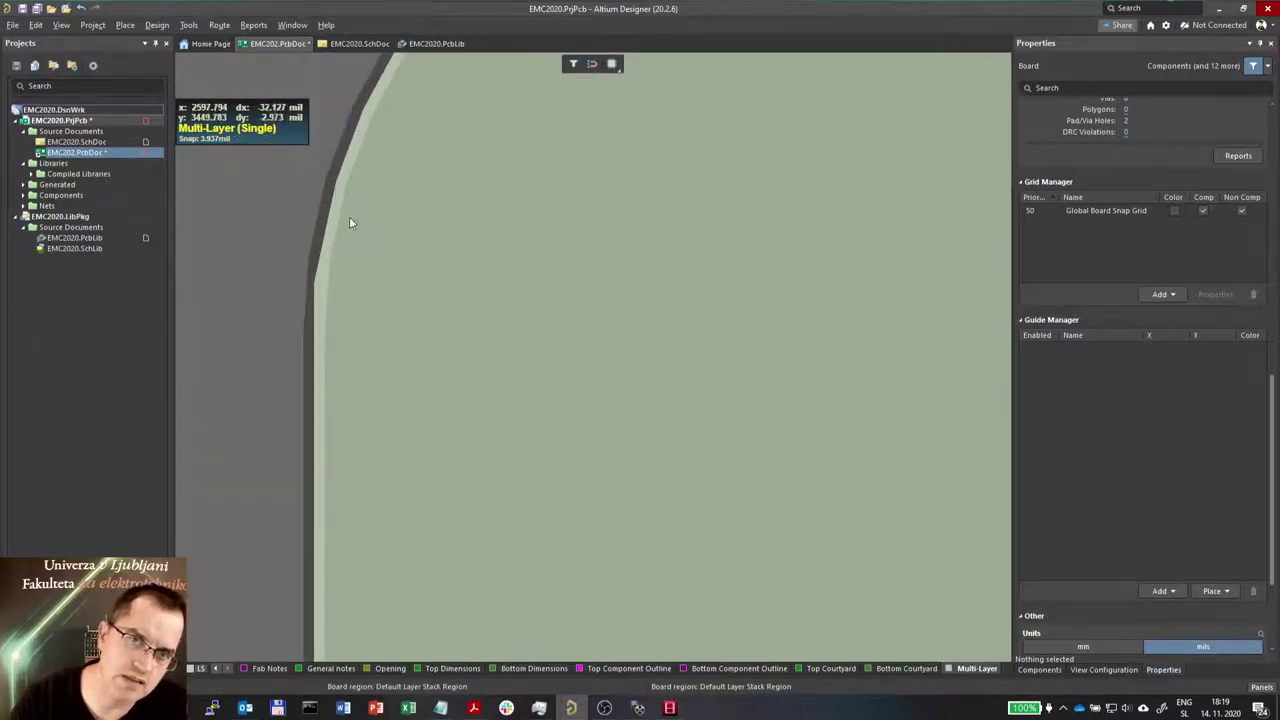
{"action": "scroll", "coordinate": [346, 190], "scroll_direction": "down", "scroll_amount": 1, "text": "ctrl"}
{"action": "scroll", "coordinate": [381, 245], "scroll_direction": "down", "scroll_amount": 1, "text": "ctrl"}
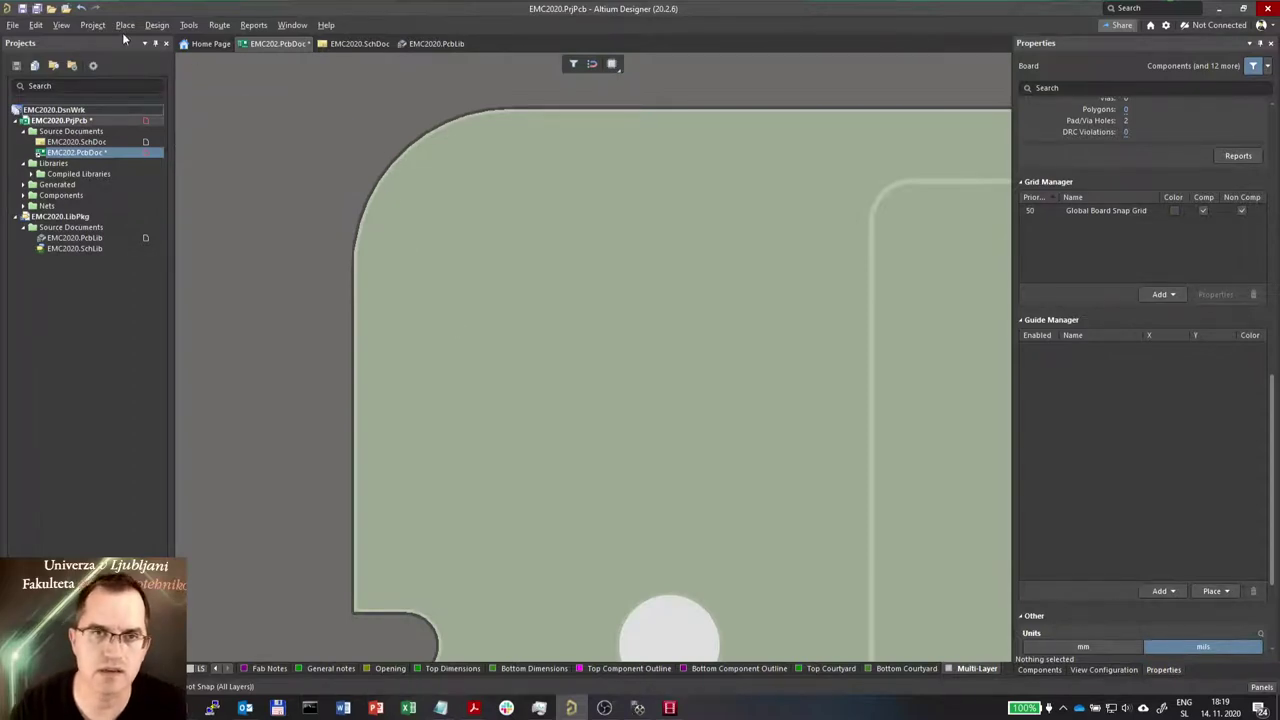
Try to modify the board shape with a segmented path across the inside of the rounded upper-left corner, and undo the change
{"action": "left_click", "coordinate": [157, 25]}
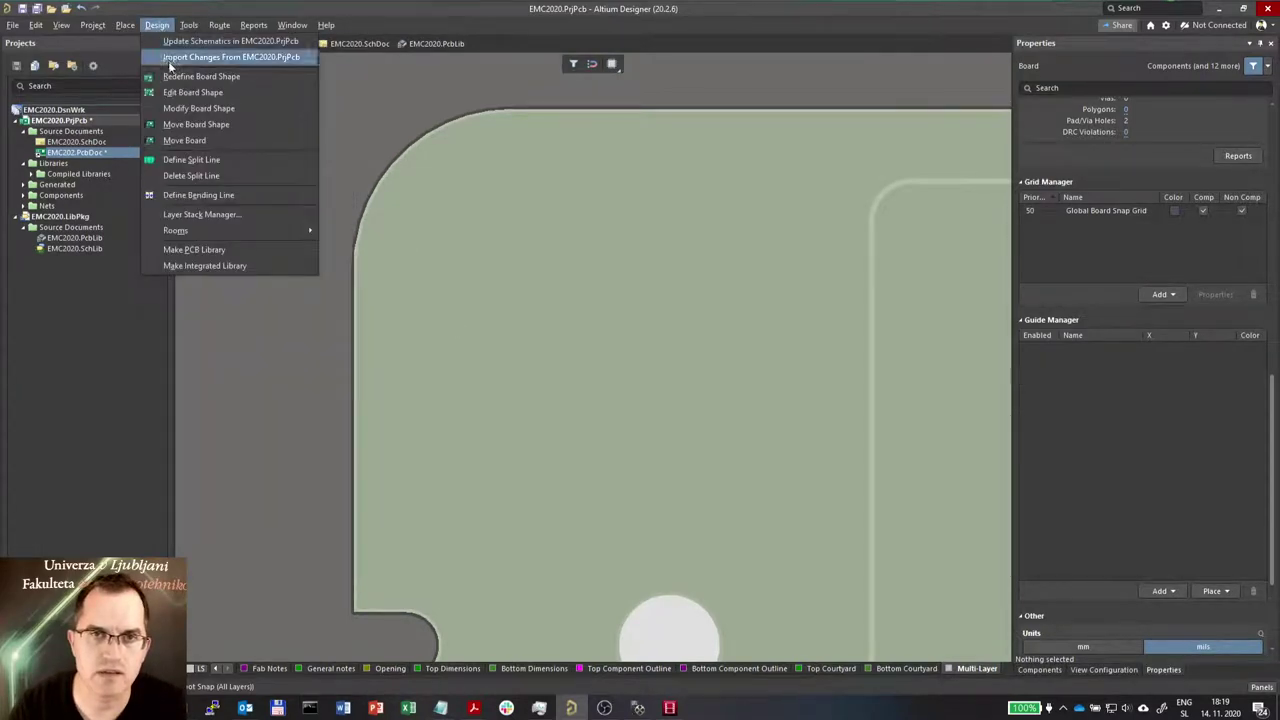
{"action": "left_click", "coordinate": [179, 108]}
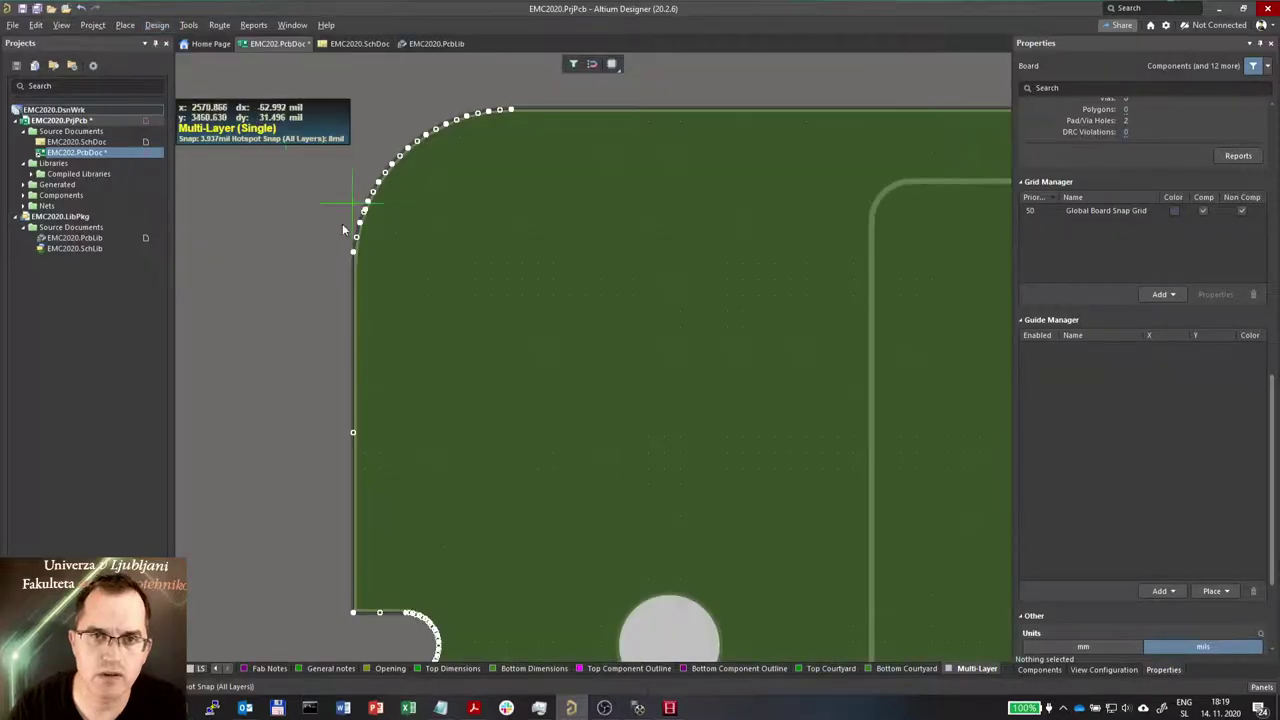
{"action": "left_click", "coordinate": [354, 278]}
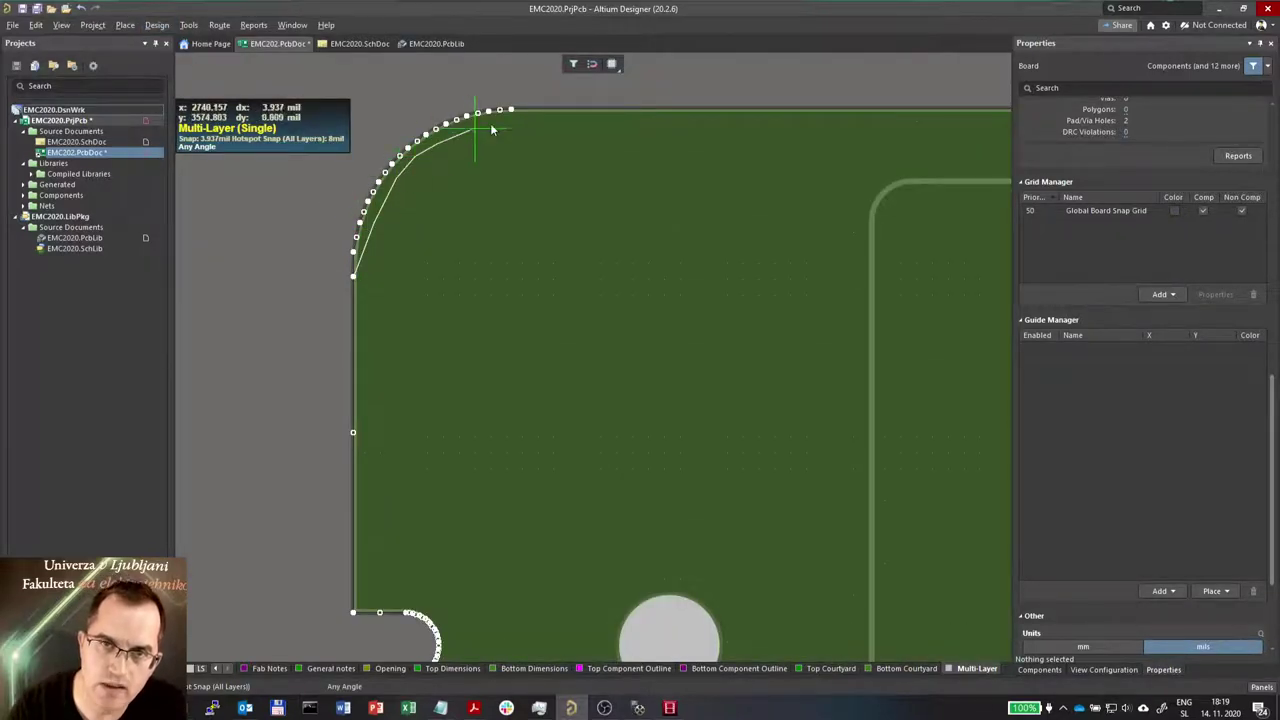
{"action": "left_click", "coordinate": [530, 109]}
{"action": "right_click", "coordinate": [531, 109]}
{"action": "right_click", "coordinate": [529, 172]}
{"action": "left_click", "coordinate": [436, 109]}
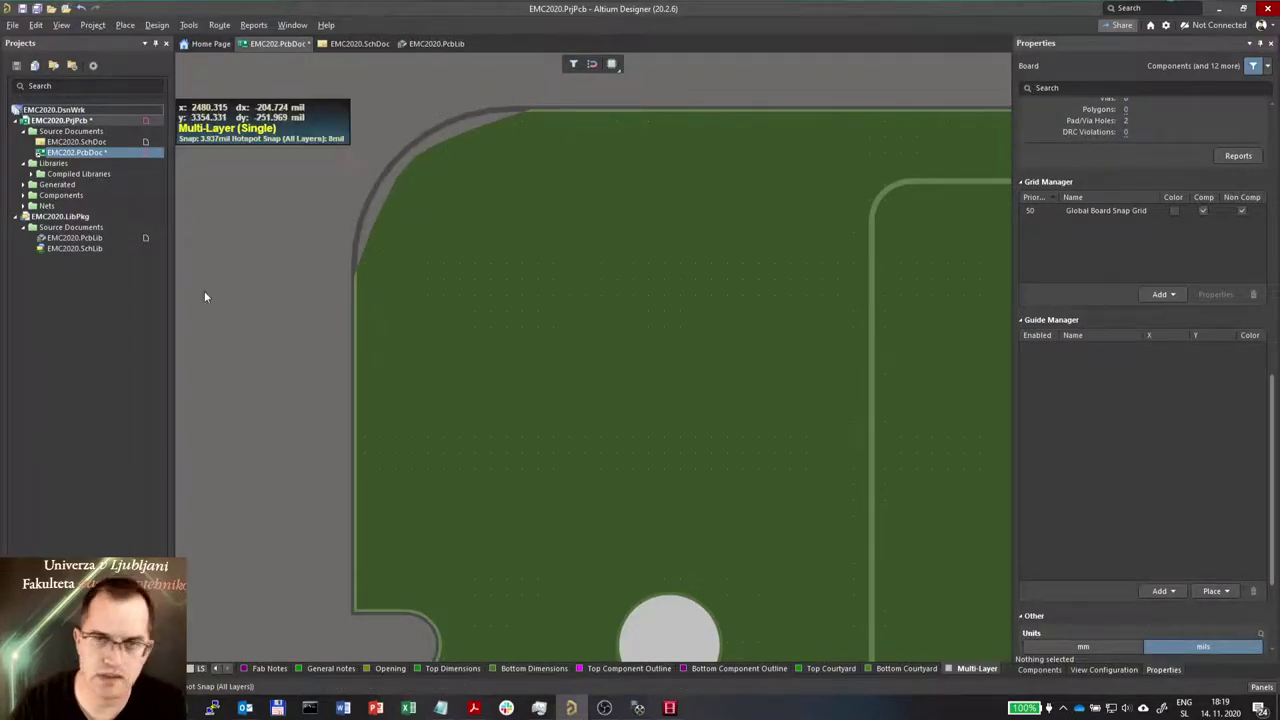
{"action": "key", "text": "ctrl+z"}
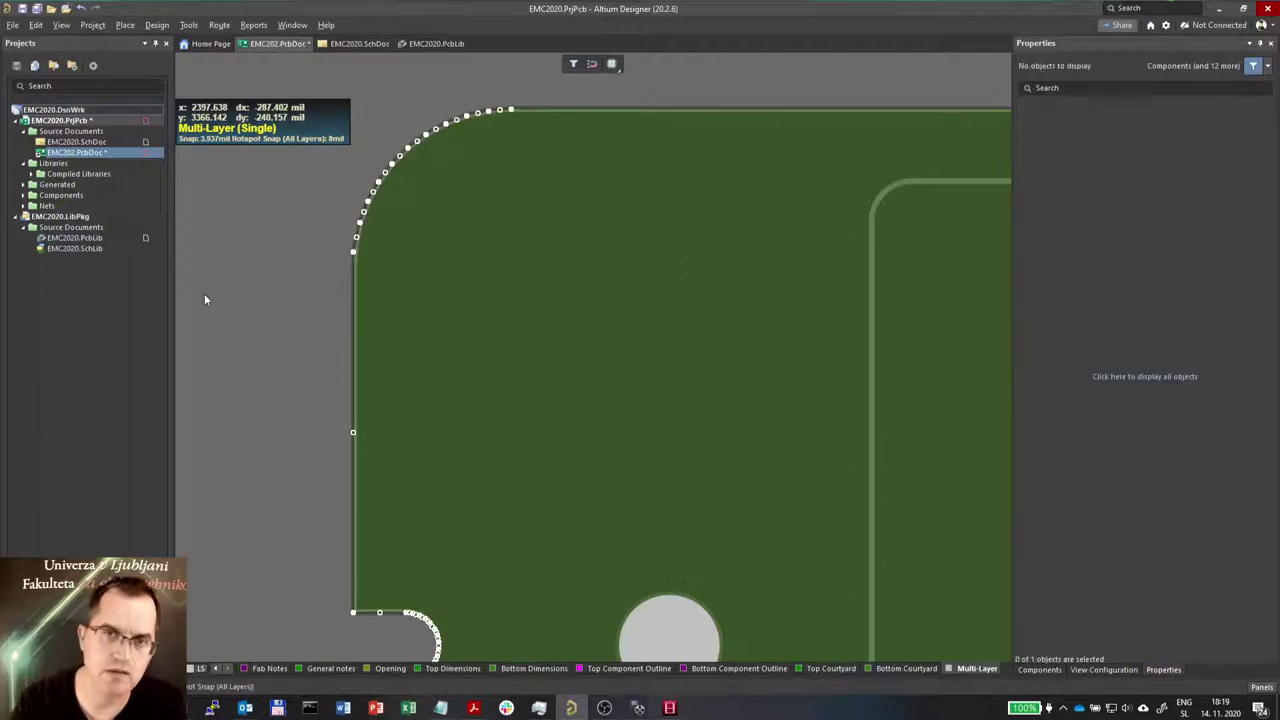
{"action": "left_click", "coordinate": [226, 266]}
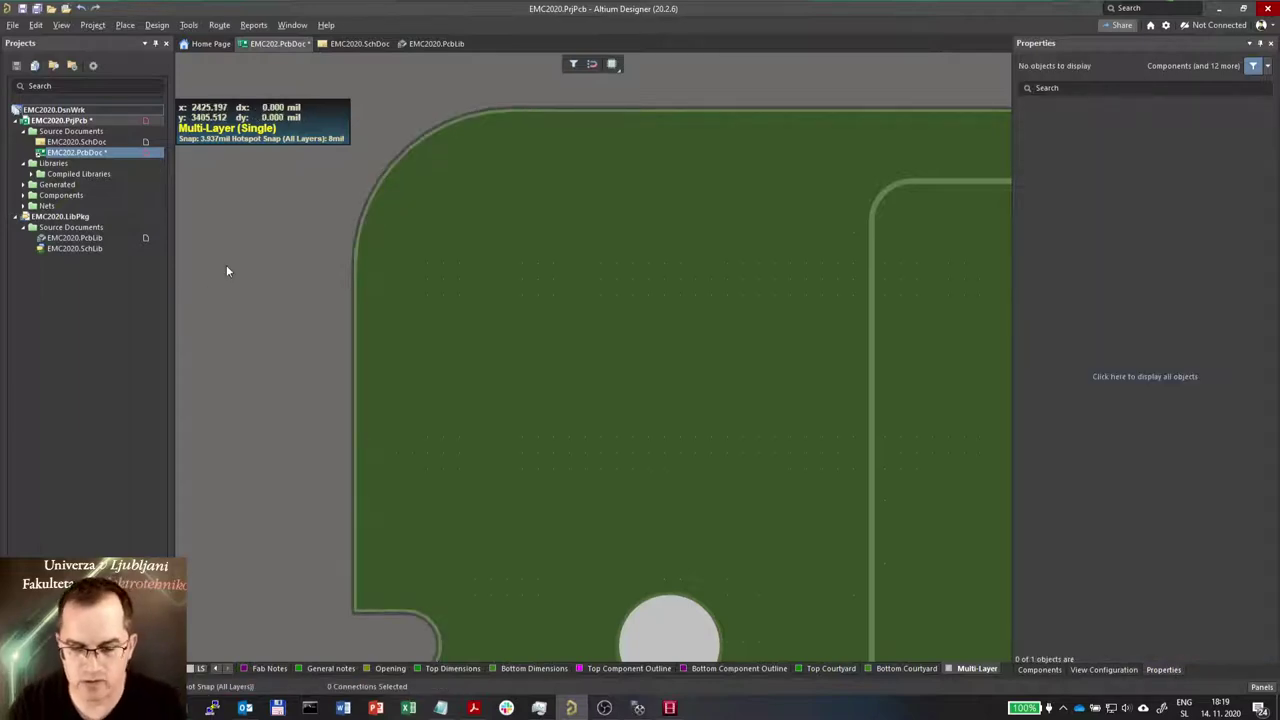
Return to the 2D layout and make the Board outline layer current
{"action": "key", "text": "2"}
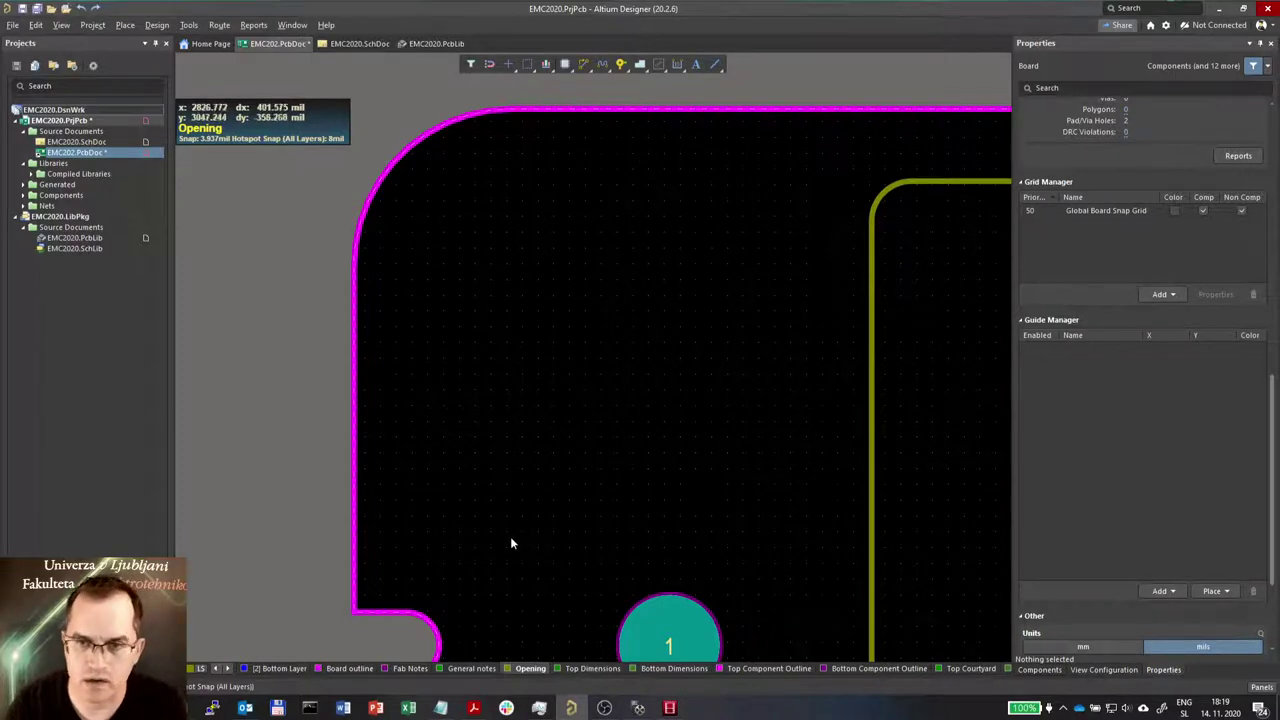
{"action": "left_click", "coordinate": [345, 669]}
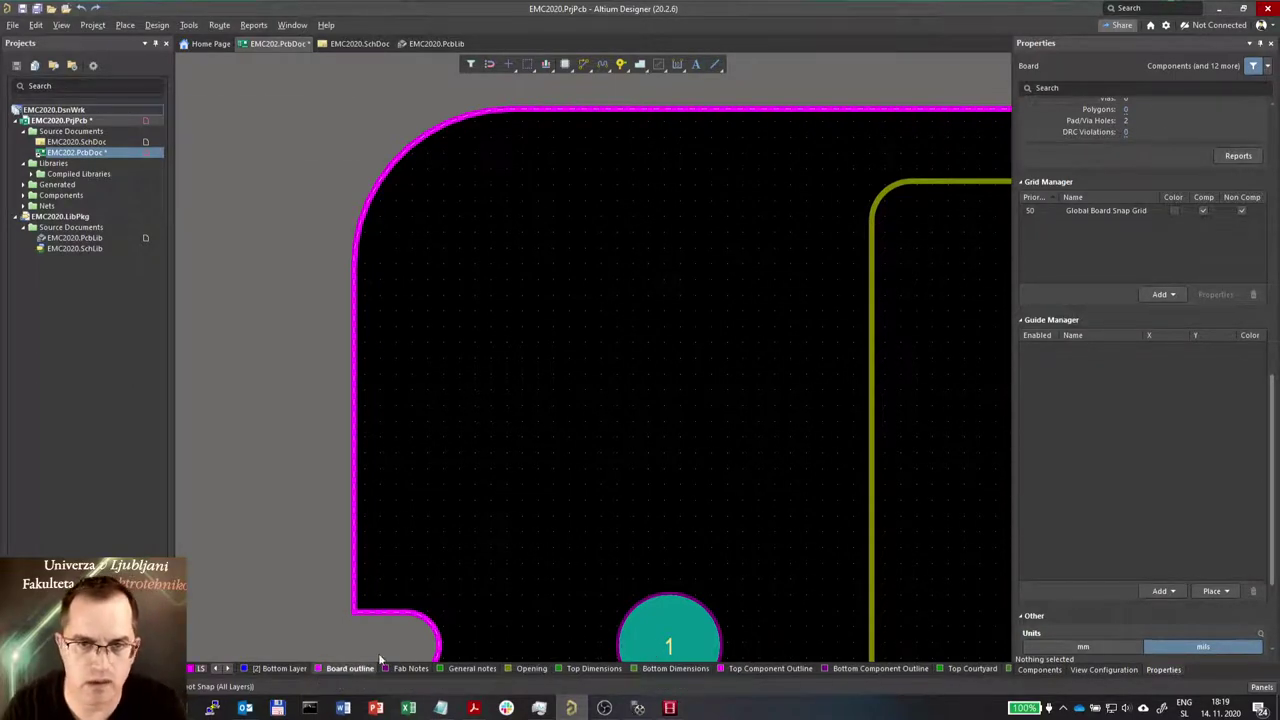
{"action": "left_click", "coordinate": [717, 64]}
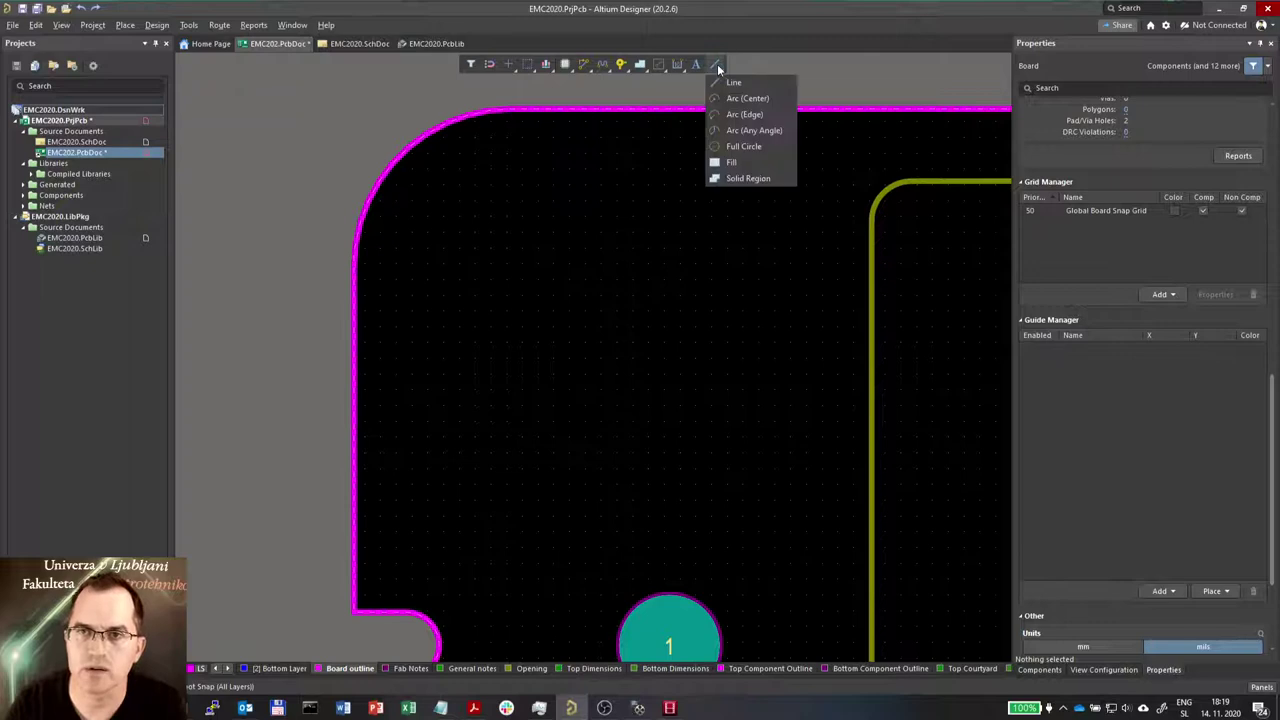
{"action": "left_click", "coordinate": [743, 110]}
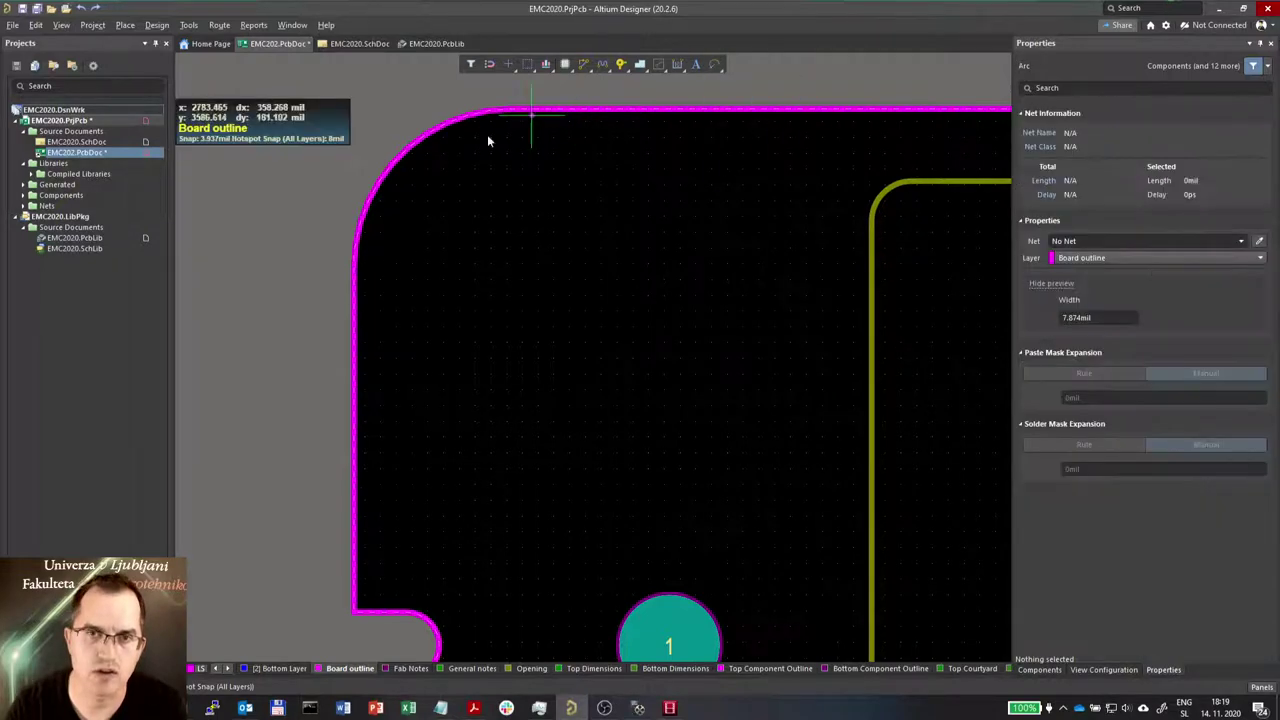
{"action": "left_click", "coordinate": [355, 341]}
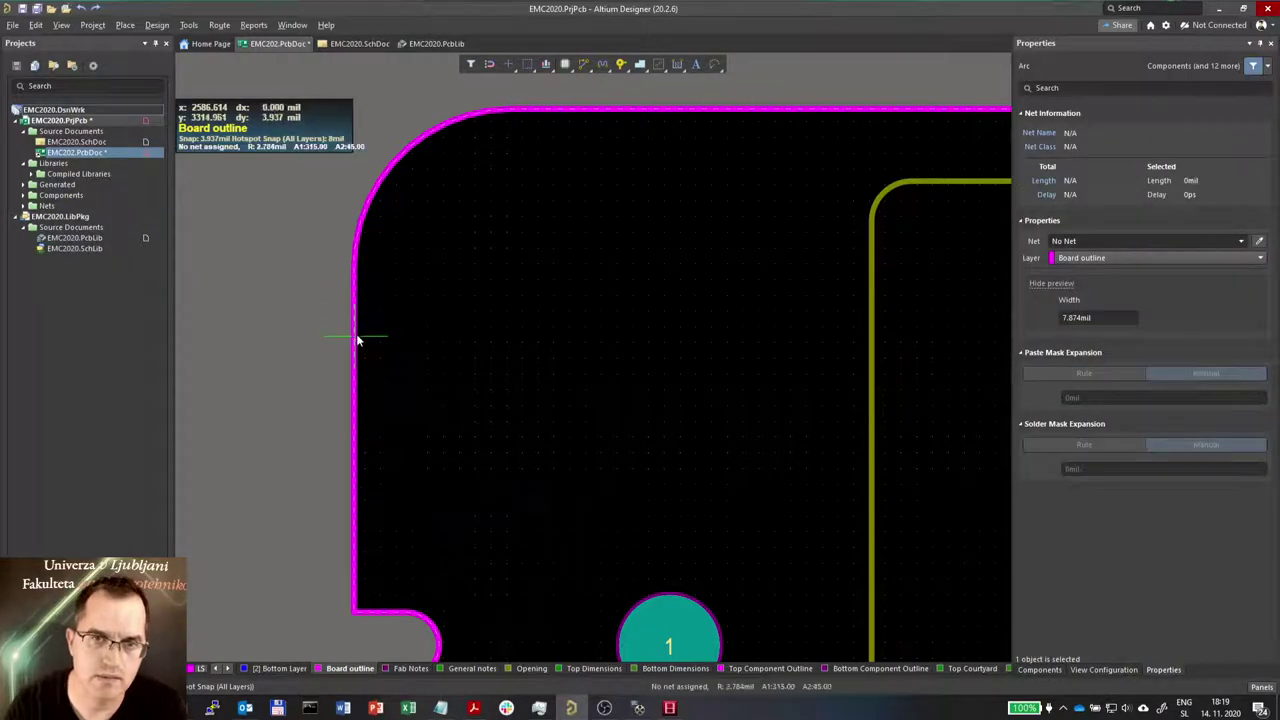
{"action": "scroll", "coordinate": [354, 337], "scroll_direction": "up", "scroll_amount": 2, "text": "ctrl"}
{"action": "scroll", "coordinate": [426, 287], "scroll_direction": "down", "scroll_amount": 4, "text": "ctrl"}
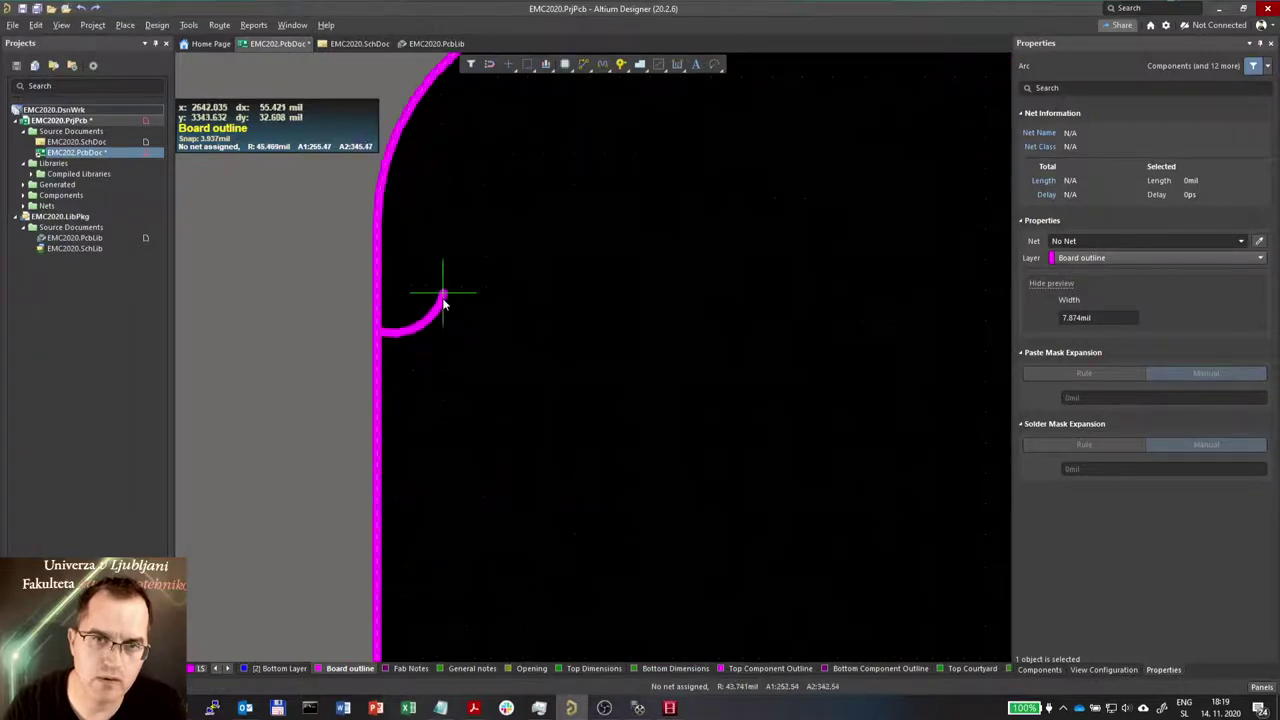
{"action": "scroll", "coordinate": [519, 193], "scroll_direction": "up", "scroll_amount": 3, "text": "ctrl"}
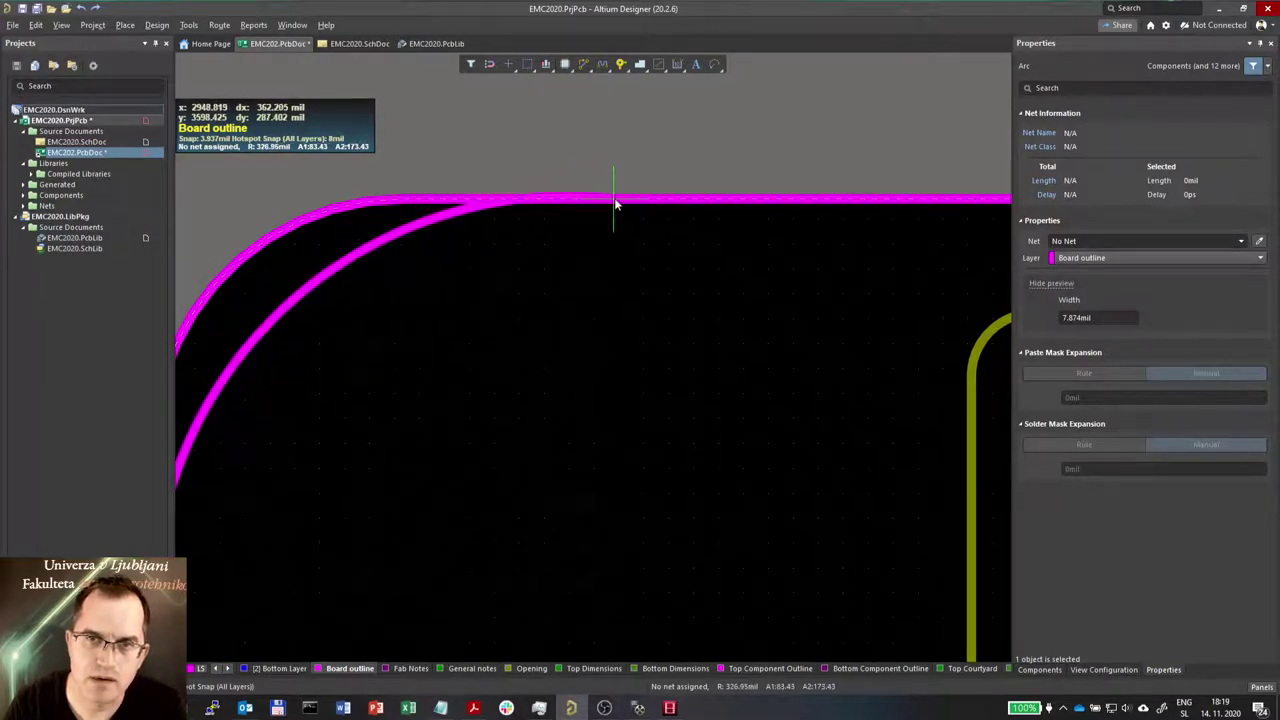
{"action": "right_click", "coordinate": [523, 199]}
{"action": "right_click", "coordinate": [557, 155]}
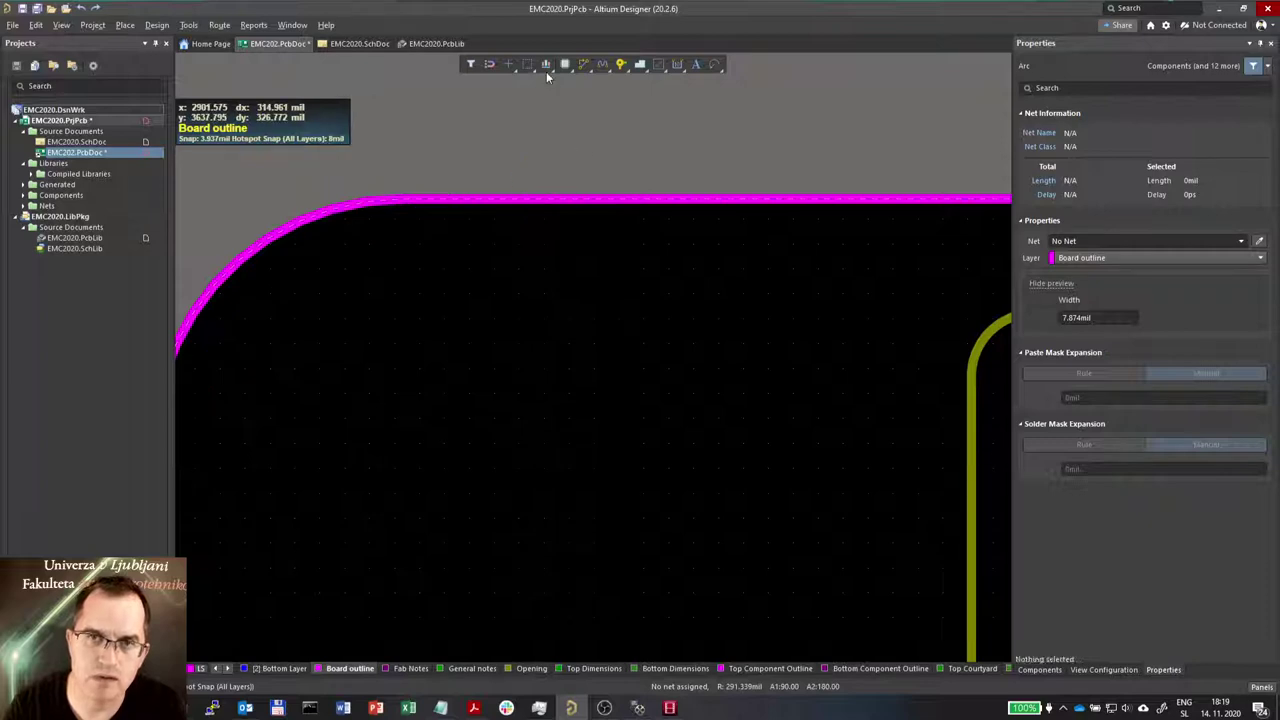
Start placing an arc on the Board outline layer and set the snap grid to 1.000 mm
{"action": "left_click", "coordinate": [490, 66]}
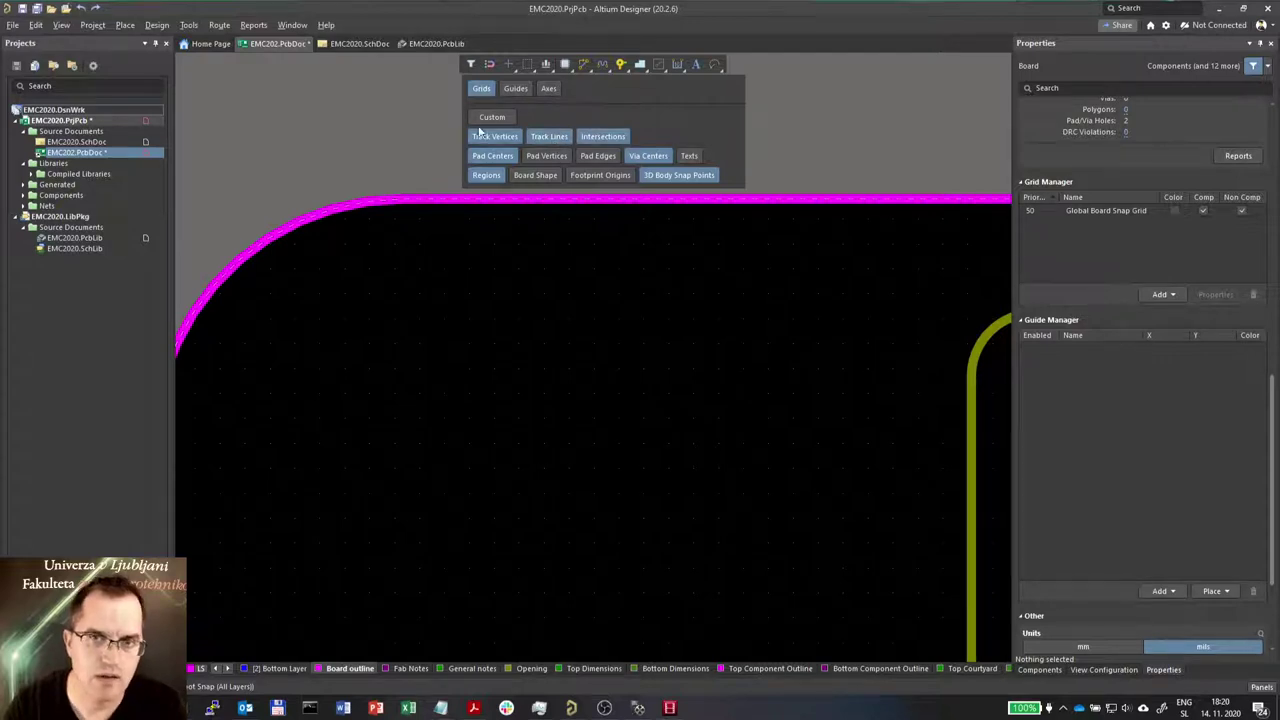
{"action": "scroll", "coordinate": [523, 210], "scroll_direction": "down", "scroll_amount": 3, "text": "ctrl"}
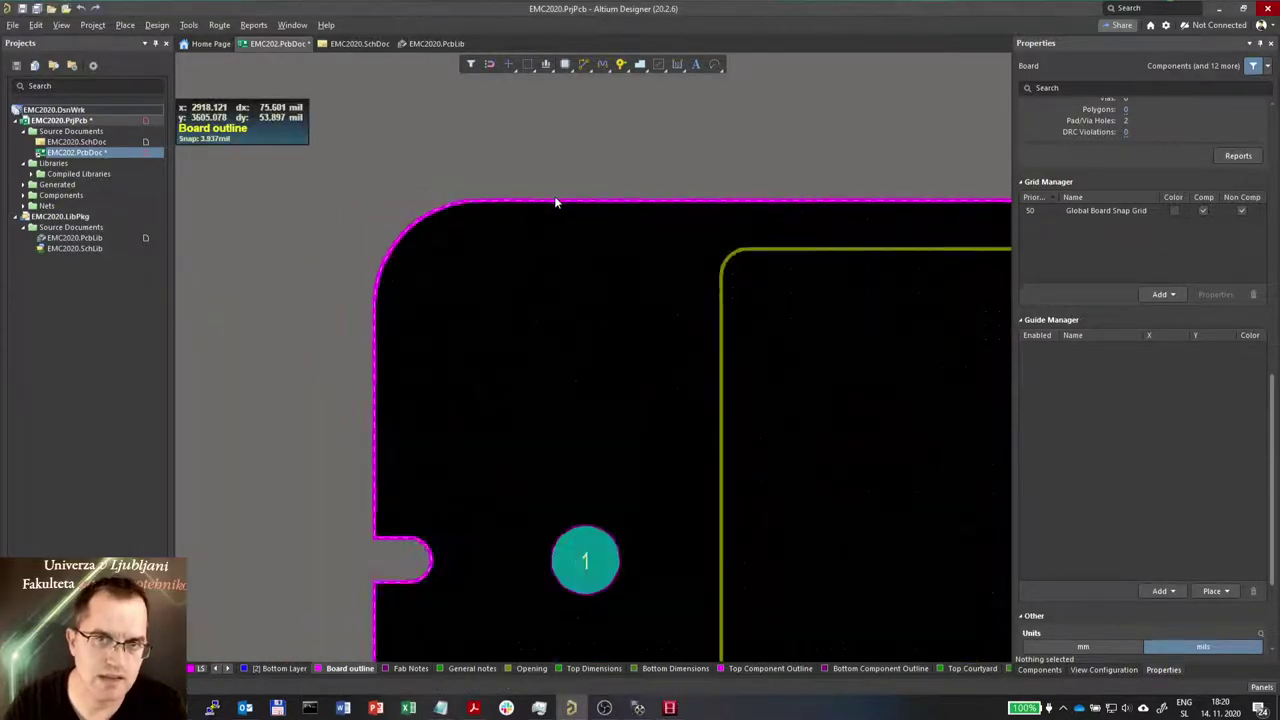
{"action": "scroll", "coordinate": [463, 311], "scroll_direction": "up", "scroll_amount": 2, "text": "ctrl"}
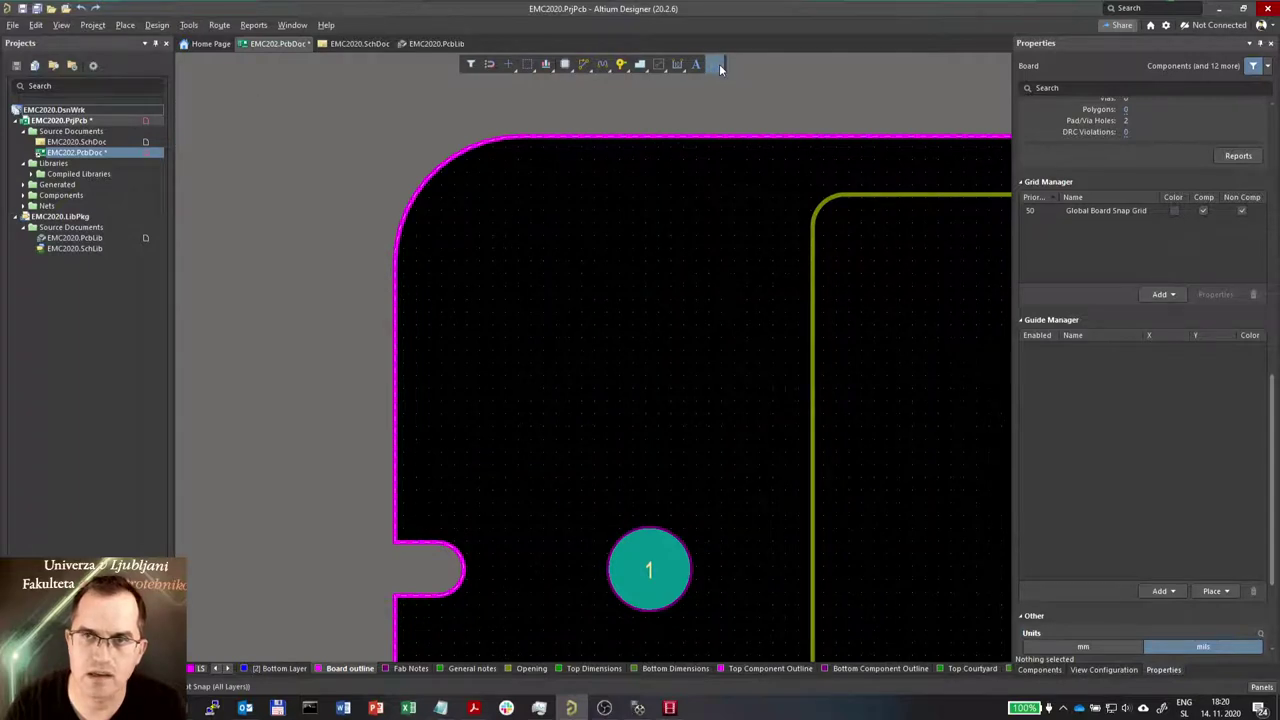
{"action": "key", "text": "p"}
{"action": "key", "text": "a"}
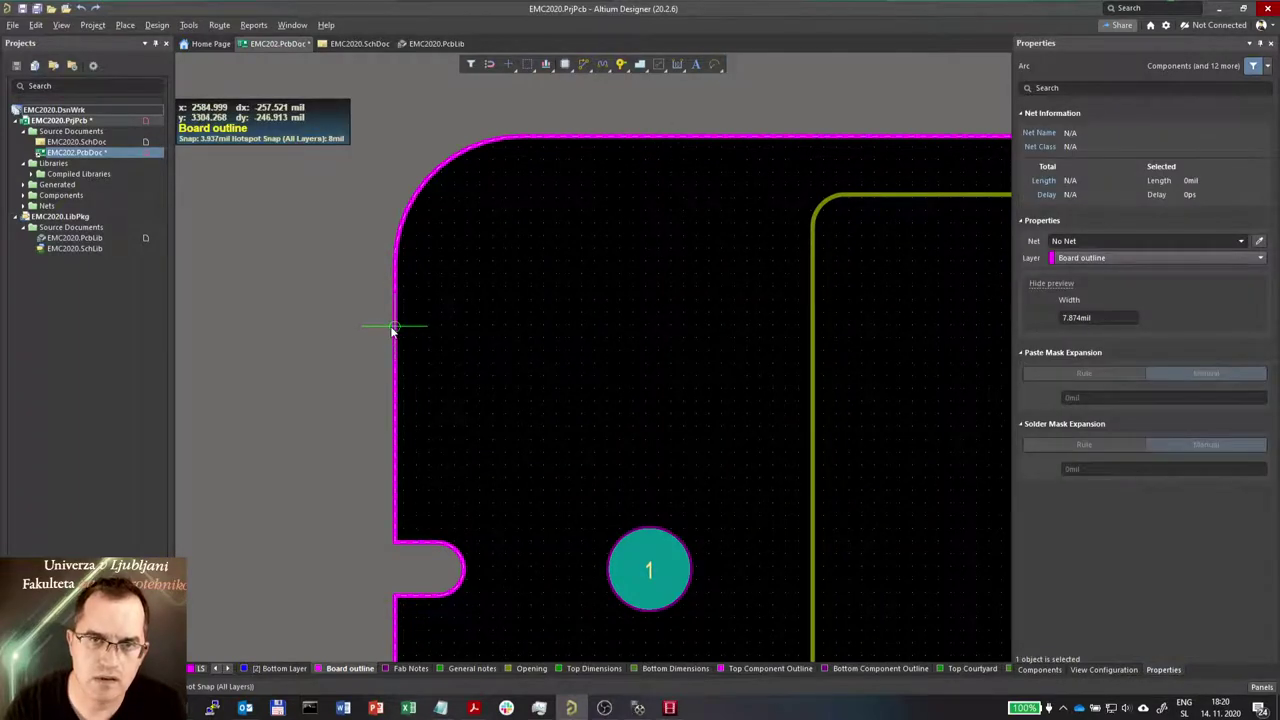
{"action": "scroll", "coordinate": [391, 323], "scroll_direction": "up", "scroll_amount": 2, "text": "ctrl"}
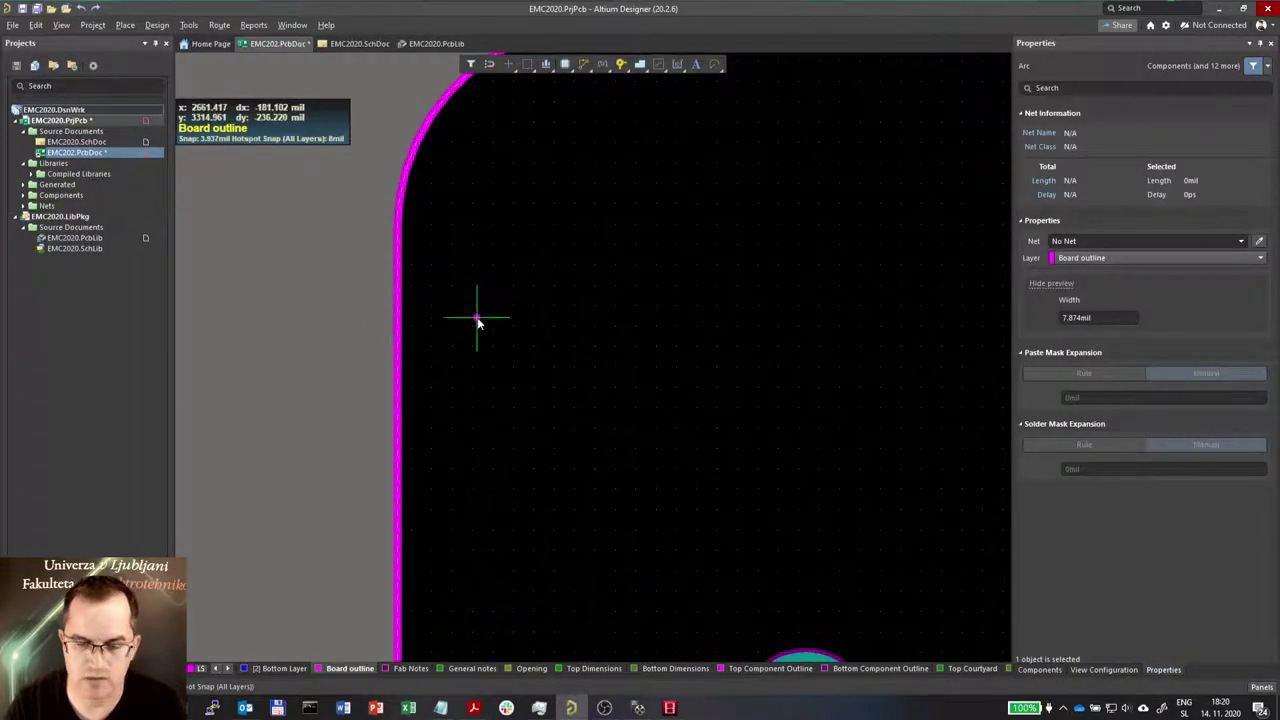
{"action": "key", "text": "g"}
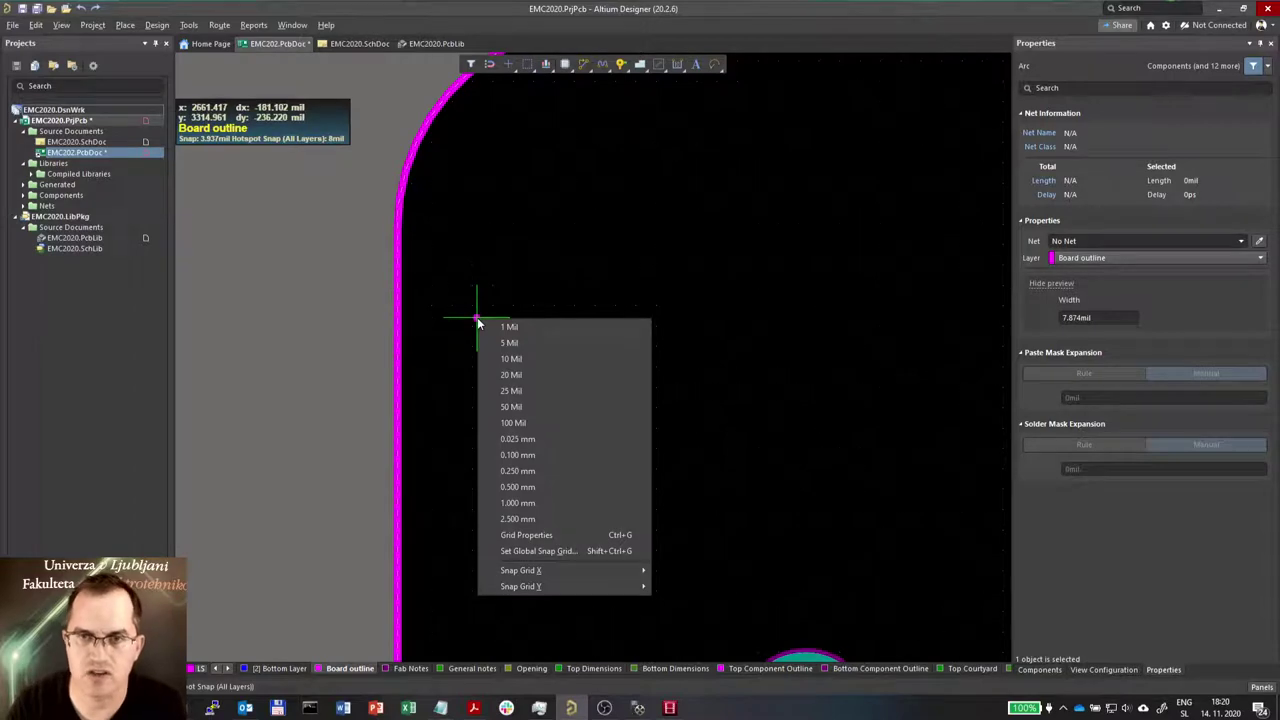
{"action": "left_click", "coordinate": [520, 503]}
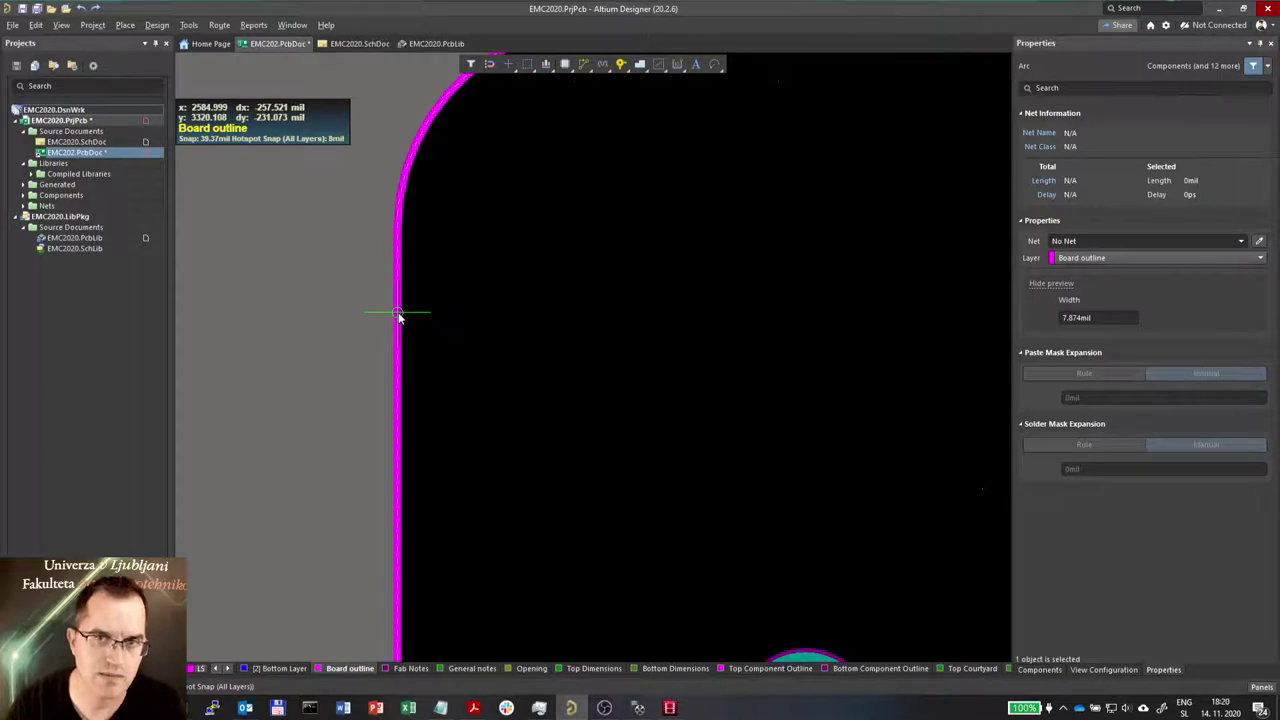
Draw an outward-curving arc of about 295 mil radius from the left board edge to the top edge, inside the upper-left corner
{"action": "left_click", "coordinate": [398, 312]}
{"action": "scroll", "coordinate": [405, 323], "scroll_direction": "down", "scroll_amount": 2, "text": "ctrl"}
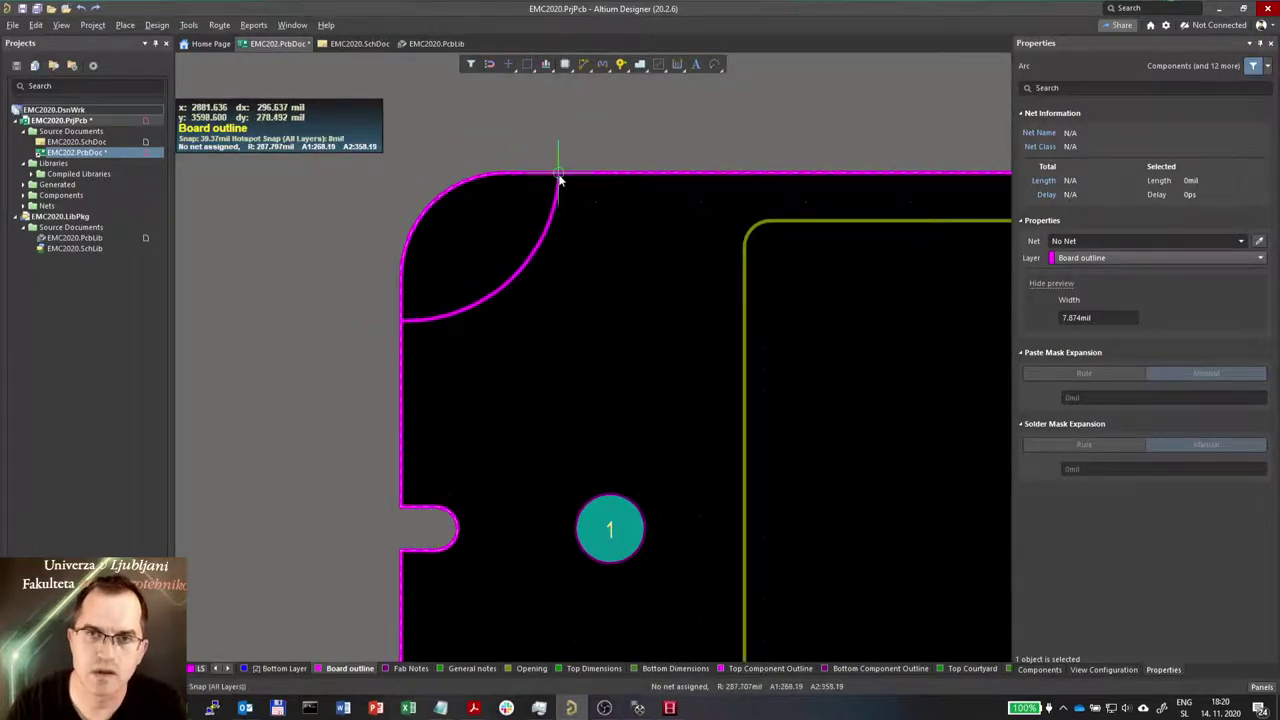
{"action": "scroll", "coordinate": [558, 178], "scroll_direction": "up", "scroll_amount": 1, "text": "ctrl"}
{"action": "key", "text": "space"}
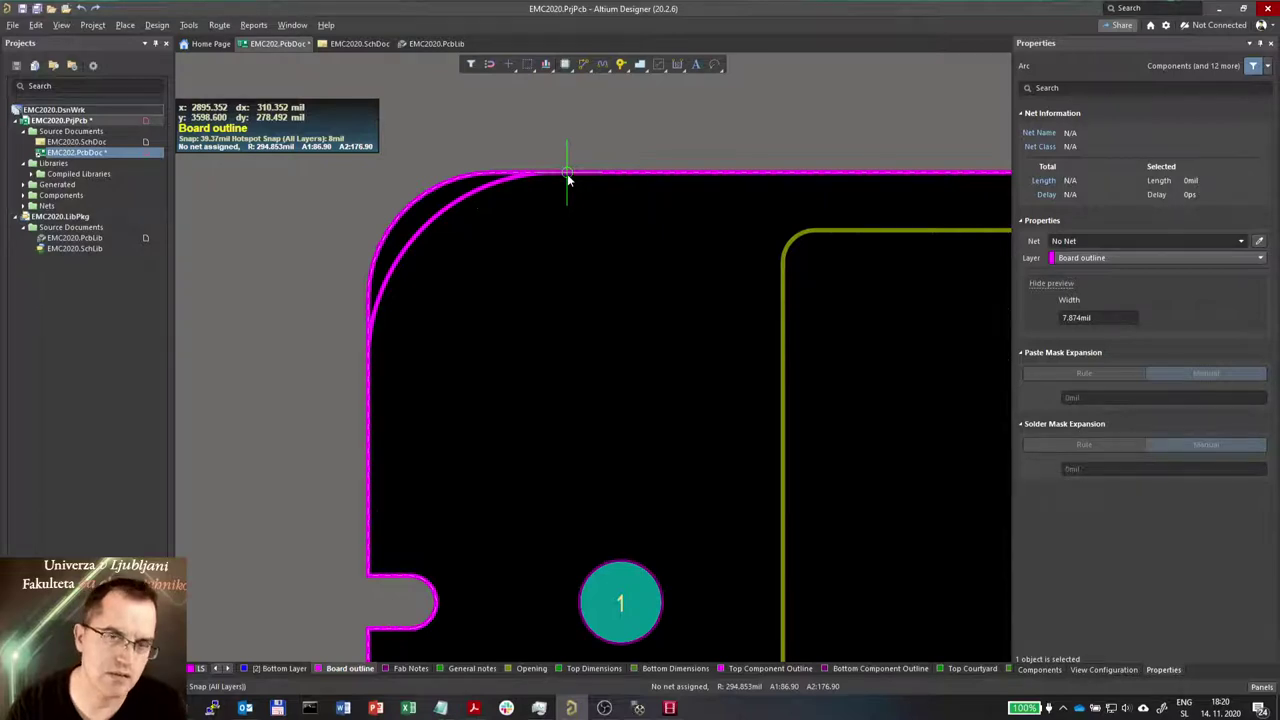
{"action": "left_click", "coordinate": [567, 176]}
{"action": "right_click", "coordinate": [548, 242]}
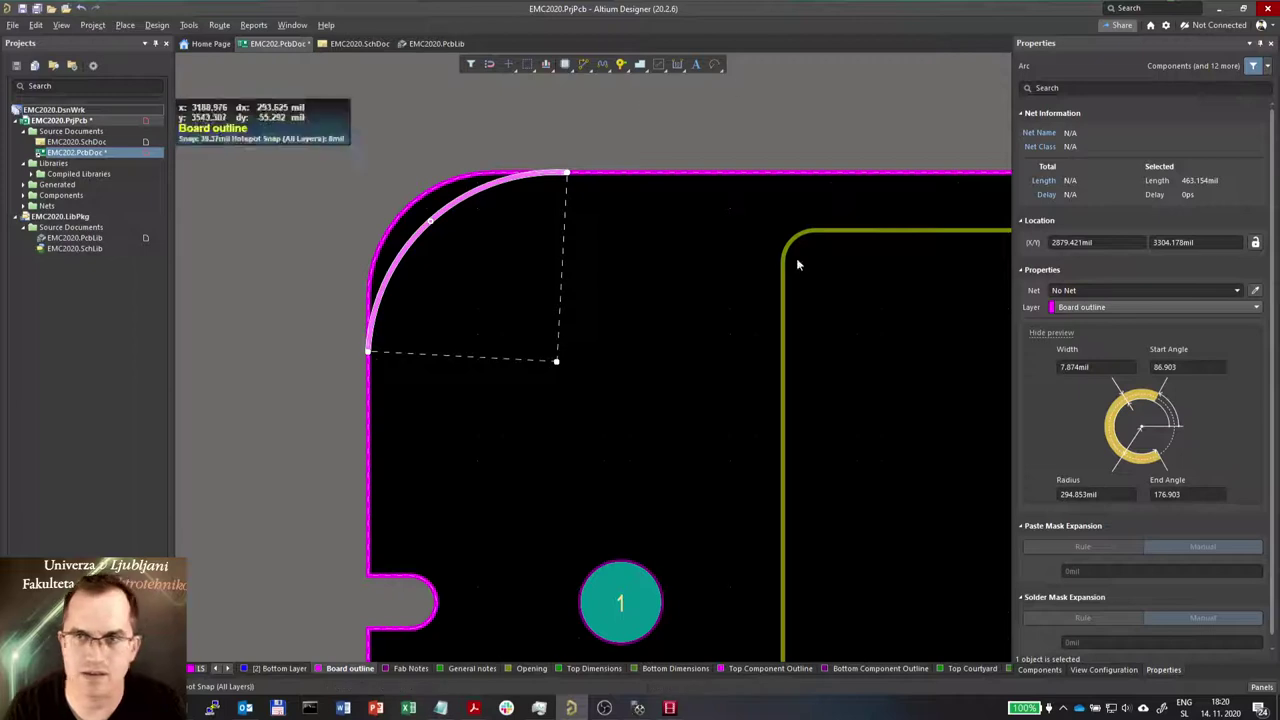
Set the corner arc's start angle to 90 and its end angle to 180
{"action": "left_click_drag", "start_coordinate": [1177, 367], "coordinate": [1155, 367]}
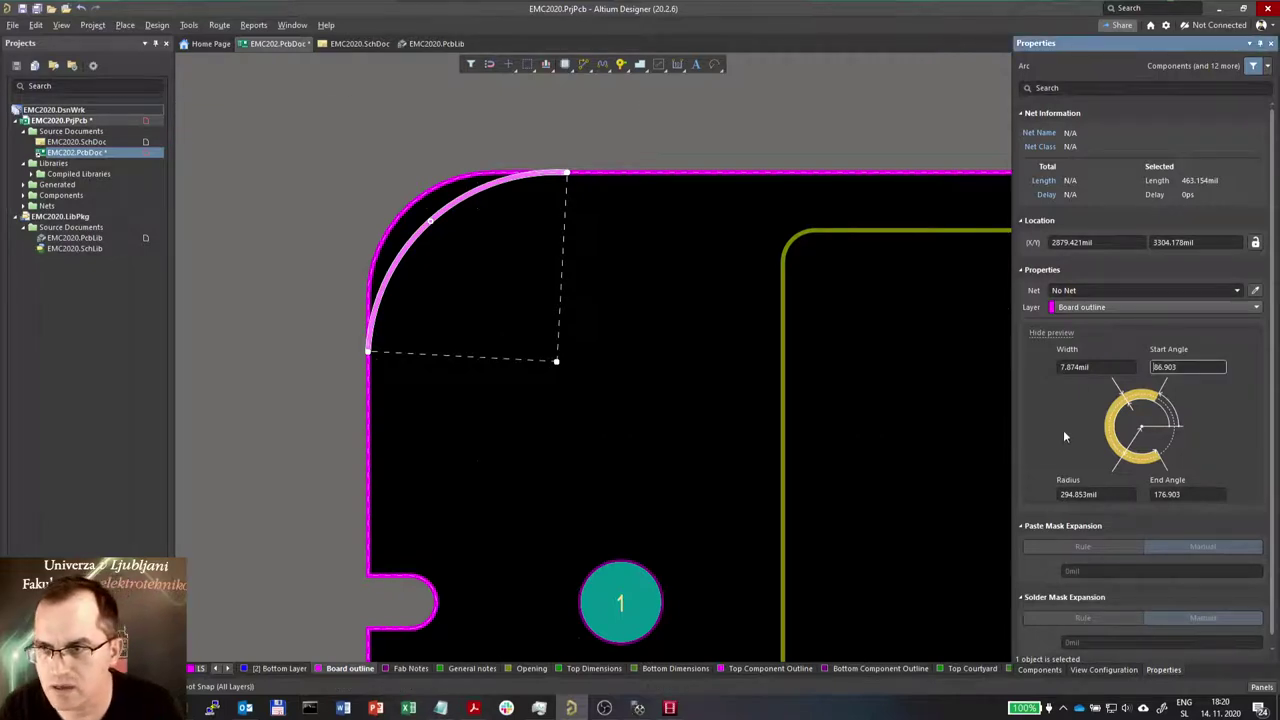
{"action": "type", "text": "90"}
{"action": "key", "text": "Return"}
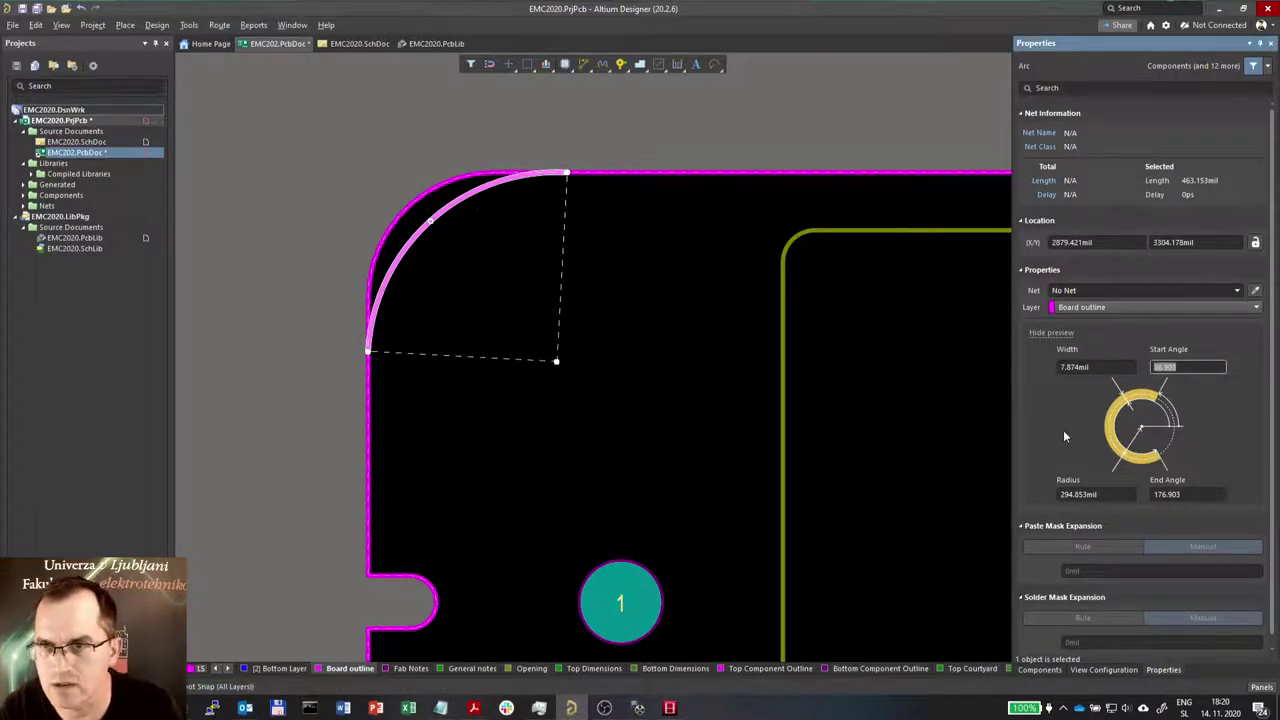
{"action": "key", "text": "Return"}
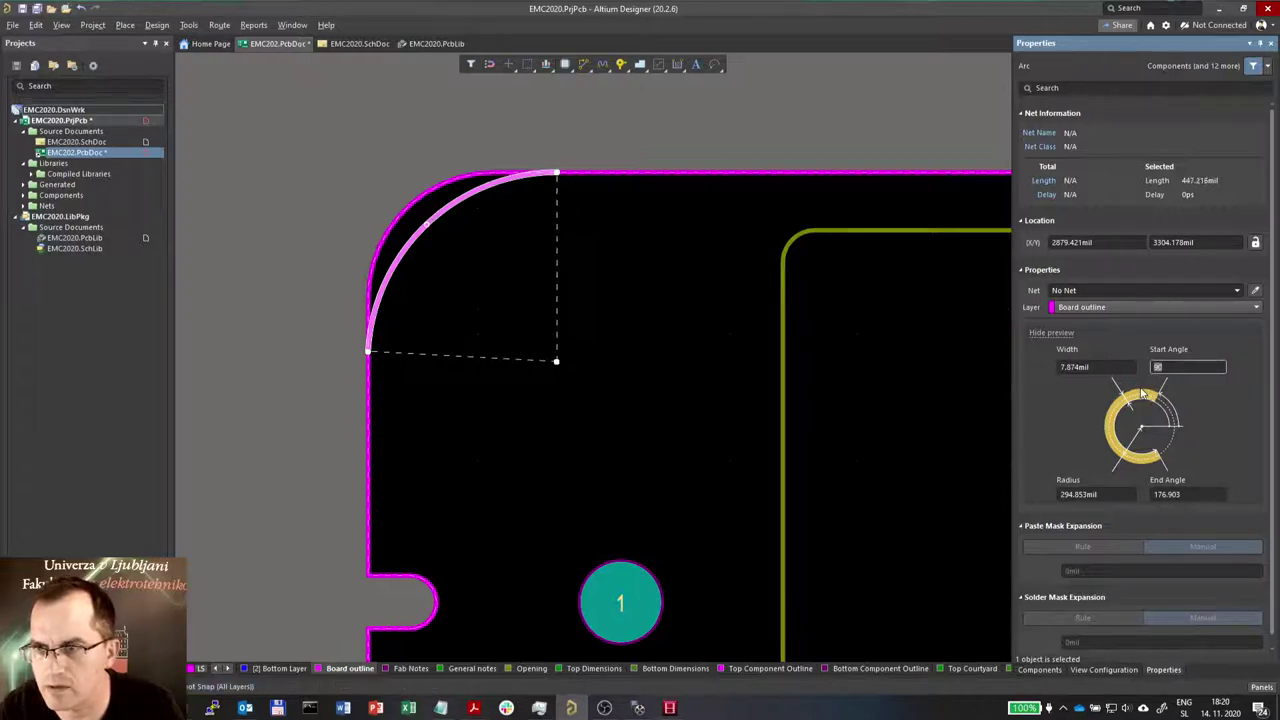
{"action": "type", "text": "180"}
{"action": "scroll", "coordinate": [544, 179], "scroll_direction": "up", "scroll_amount": 5, "text": "ctrl"}
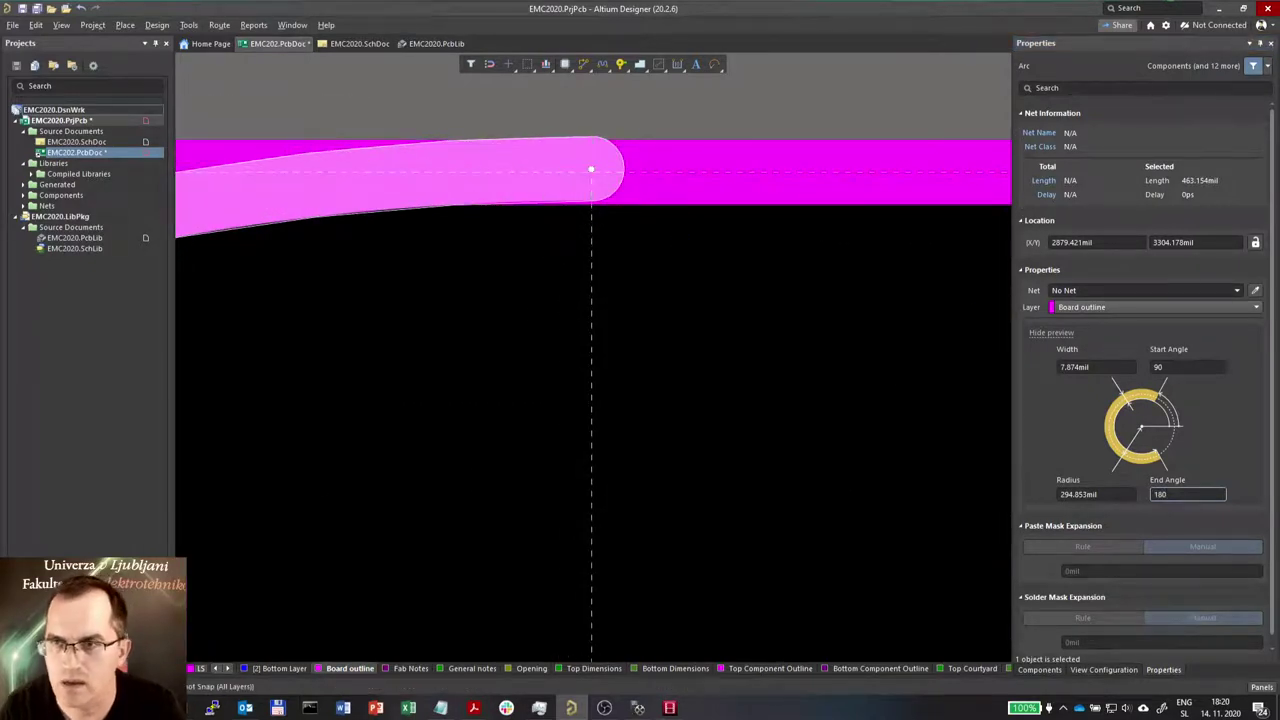
{"action": "key", "text": "Tab"}
{"action": "left_click", "coordinate": [466, 180]}
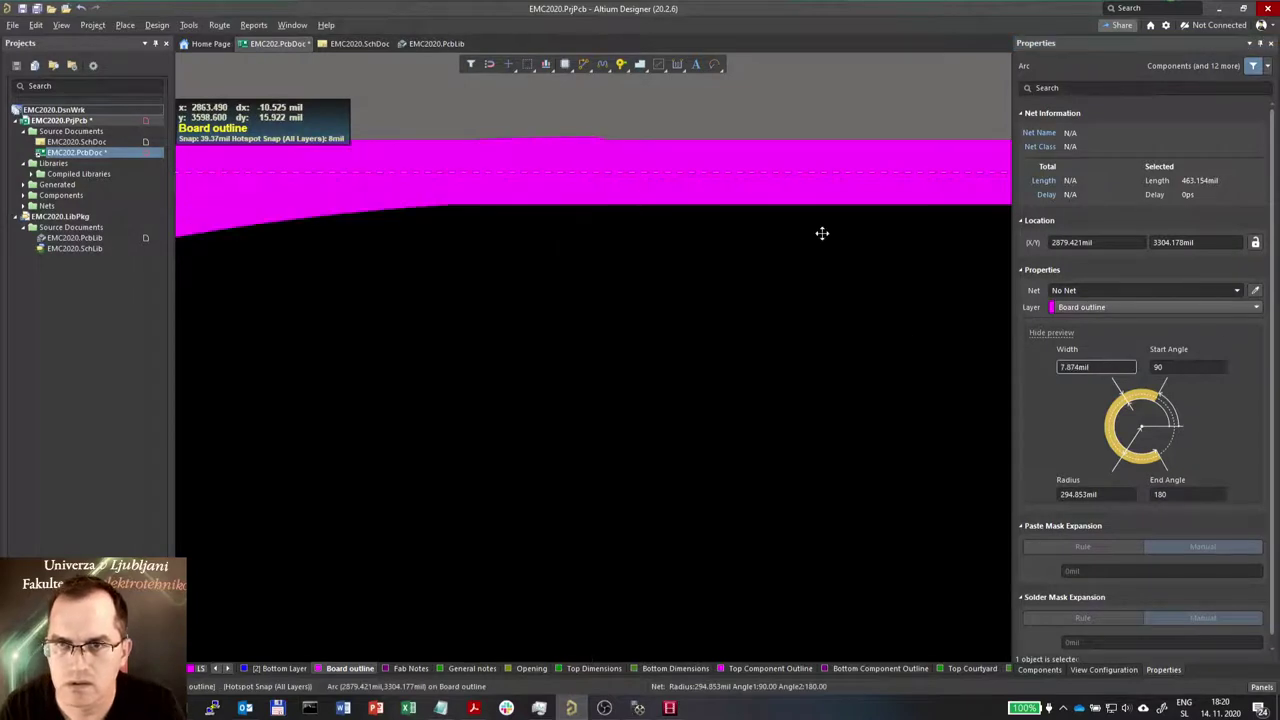
Set the corner arc's line width to 8 mil
{"action": "left_click", "coordinate": [382, 211]}
{"action": "left_click", "coordinate": [1058, 368]}
{"action": "type", "text": "8"}
{"action": "key", "text": "Return"}
Move the arc so its lower end lies on the left edge's centre line, and check its other end on the top edge
{"action": "scroll", "coordinate": [713, 160], "scroll_direction": "down", "scroll_amount": 2, "text": "ctrl"}
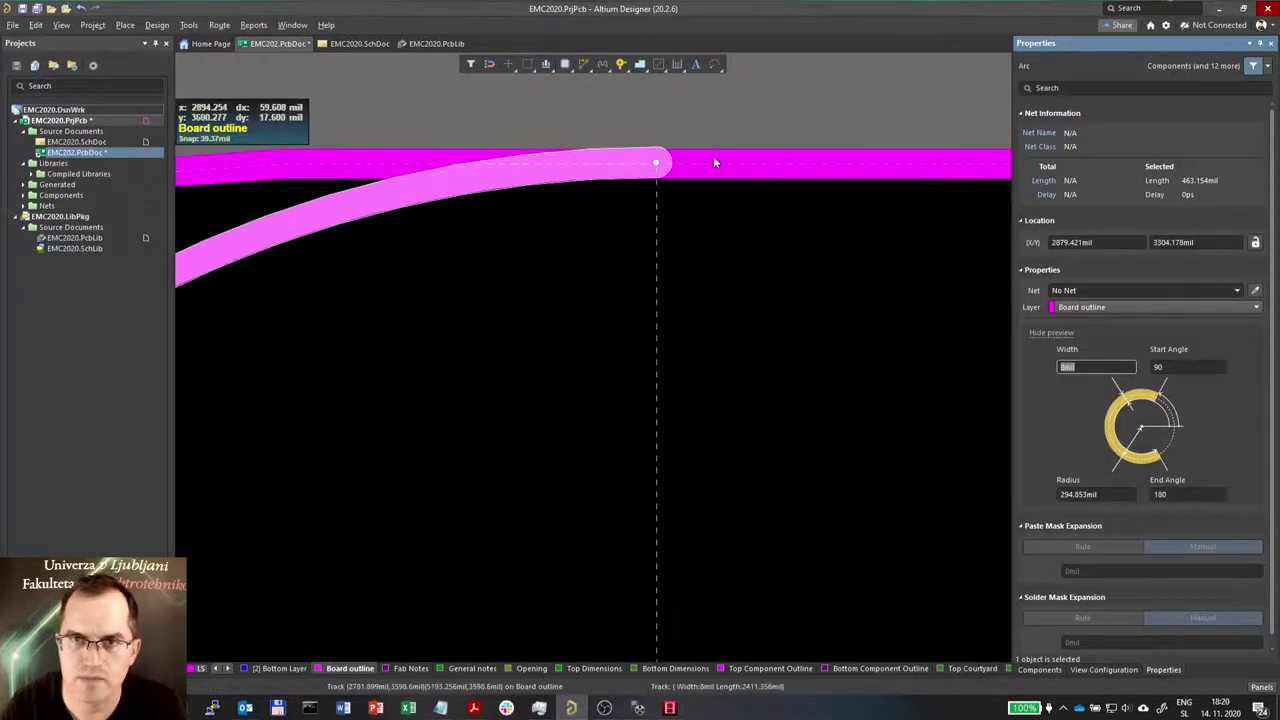
{"action": "scroll", "coordinate": [713, 162], "scroll_direction": "down", "scroll_amount": 3, "text": "ctrl"}
{"action": "scroll", "coordinate": [444, 427], "scroll_direction": "up", "scroll_amount": 4, "text": "ctrl"}
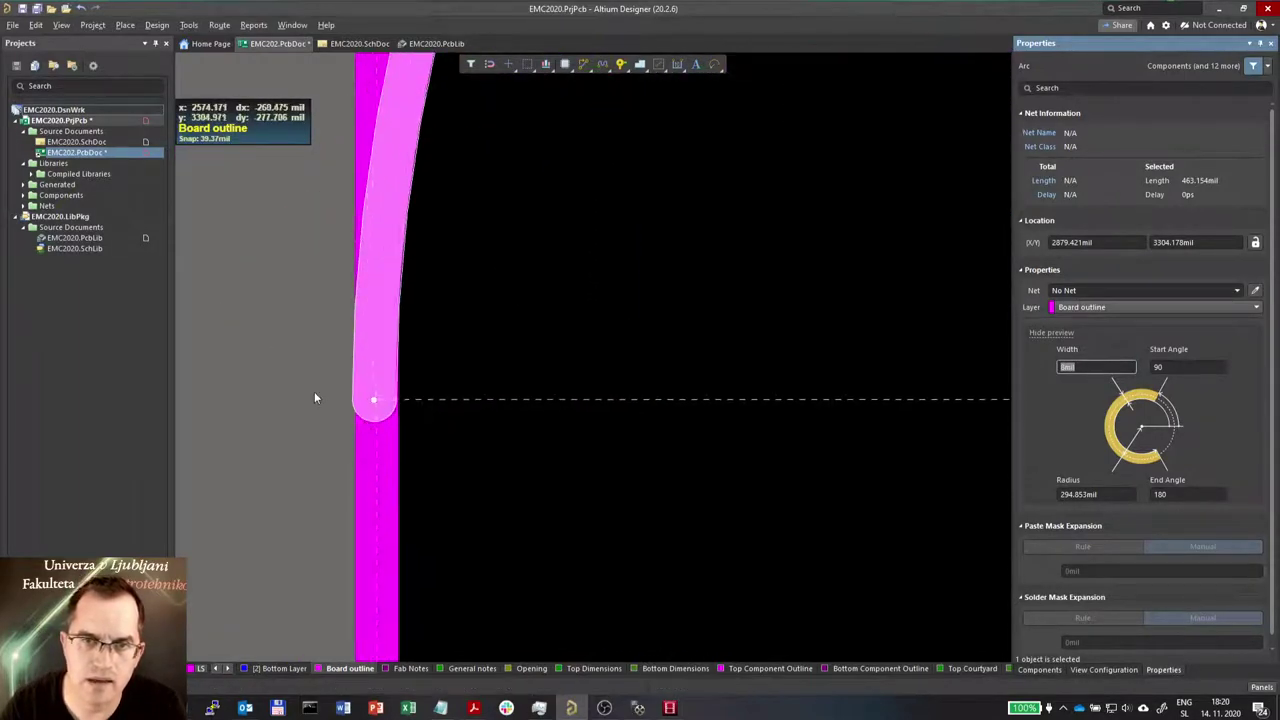
{"action": "scroll", "coordinate": [324, 404], "scroll_direction": "up", "scroll_amount": 2, "text": "ctrl"}
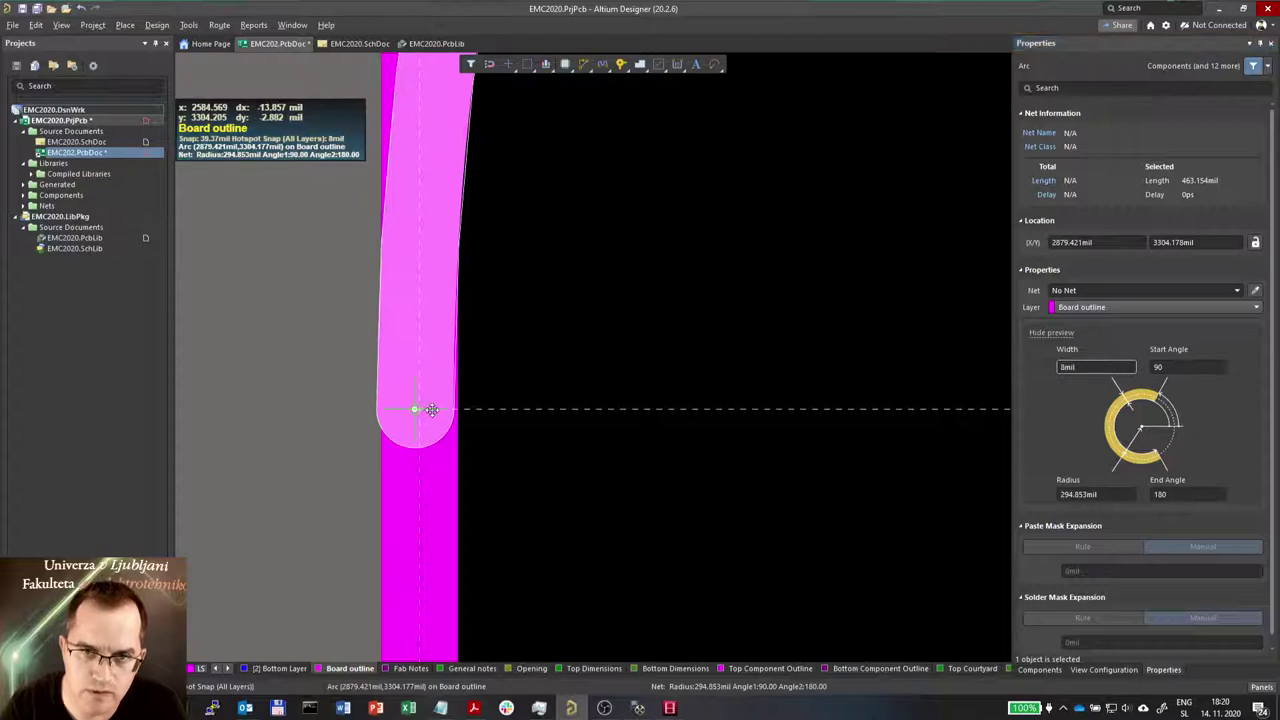
{"action": "left_click_drag", "start_coordinate": [473, 414], "coordinate": [421, 414]}
{"action": "scroll", "coordinate": [299, 496], "scroll_direction": "down", "scroll_amount": 5, "text": "ctrl"}
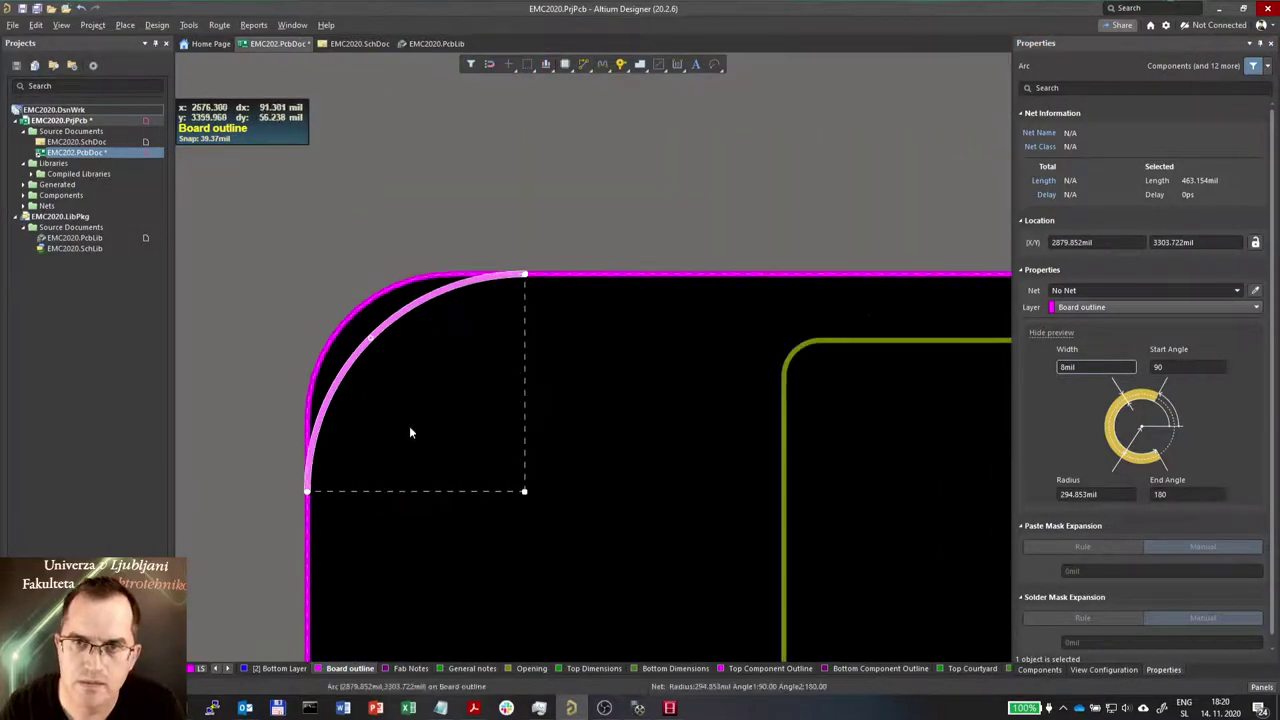
{"action": "scroll", "coordinate": [530, 280], "scroll_direction": "up", "scroll_amount": 8, "text": "ctrl"}
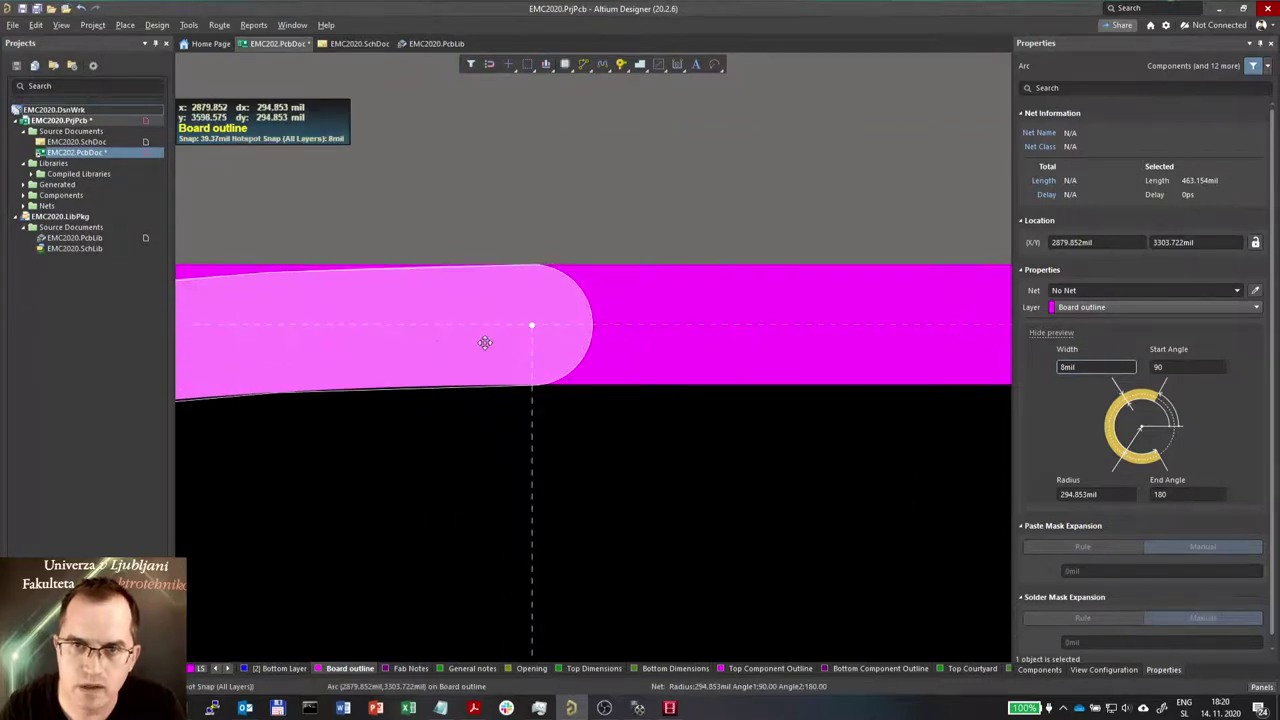
{"action": "scroll", "coordinate": [722, 305], "scroll_direction": "down", "scroll_amount": 6, "text": "ctrl"}
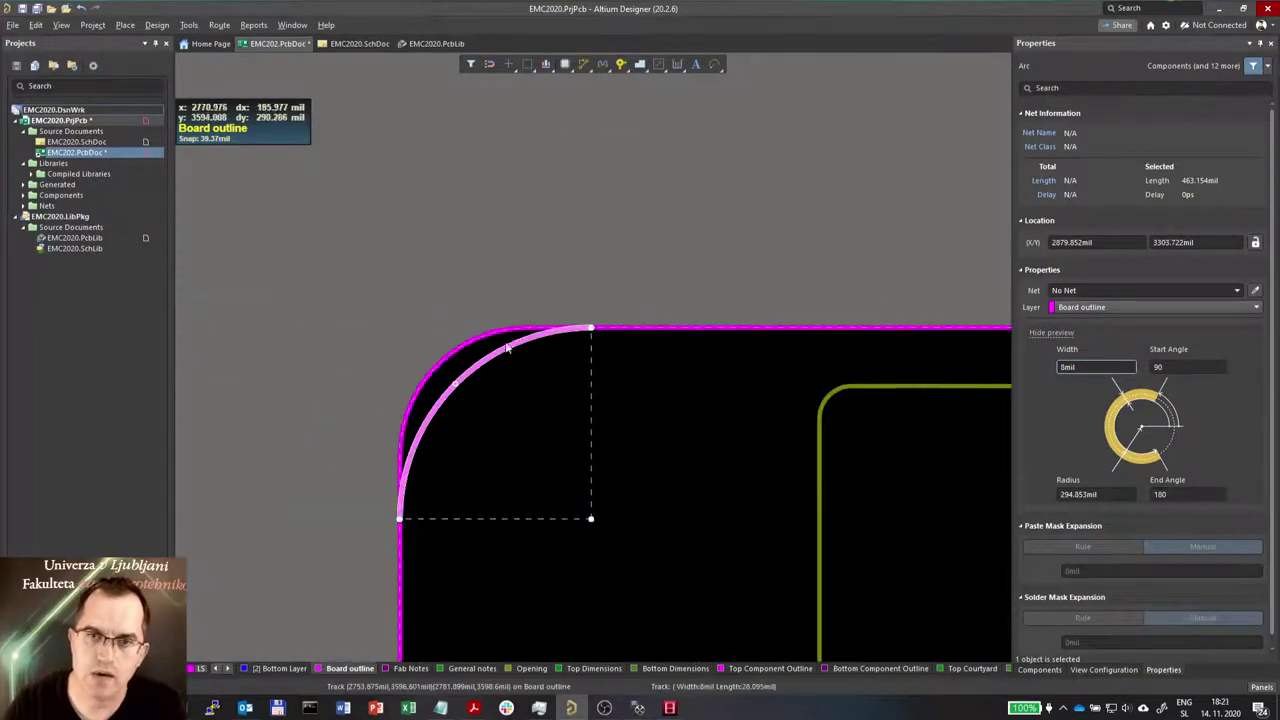
Copy the arc using its lower end as reference point and paste it rotated into the lower-left corner, ending on the bottom edge
{"action": "key", "text": "ctrl+c"}
{"action": "key", "text": "shift+e"}
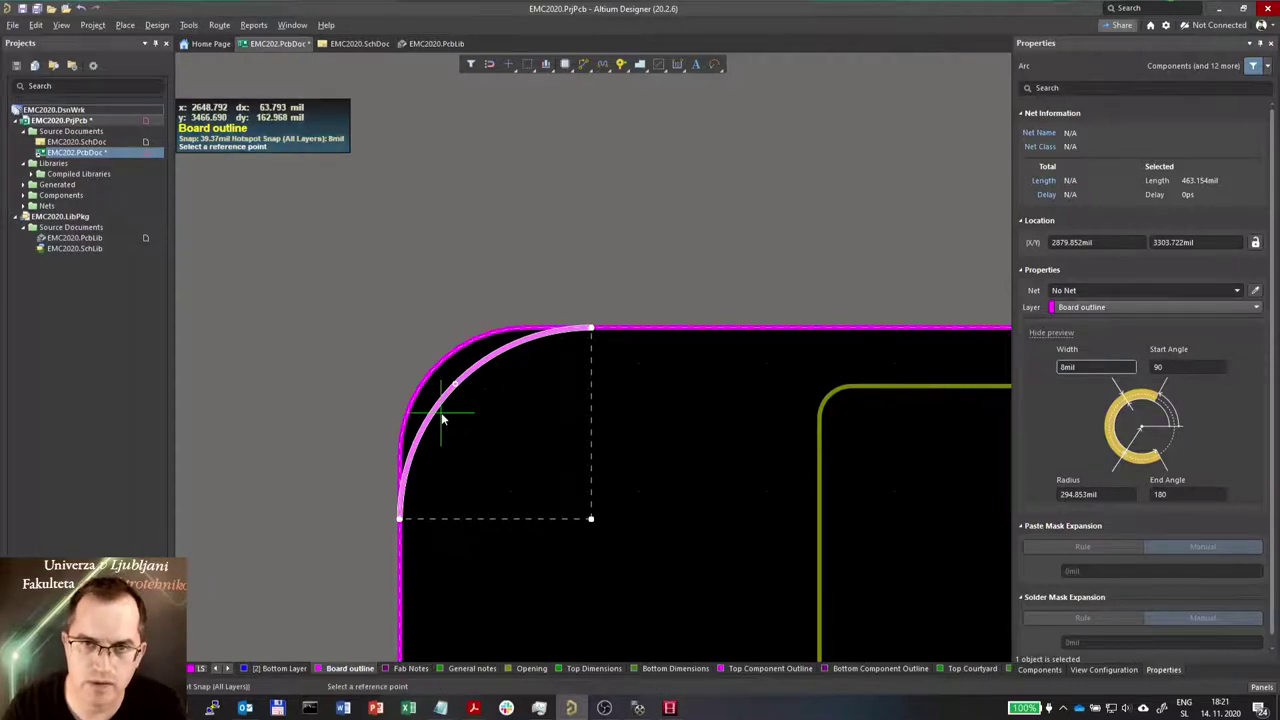
{"action": "left_click", "coordinate": [400, 521]}
{"action": "scroll", "coordinate": [438, 508], "scroll_direction": "down", "scroll_amount": 5}
{"action": "key", "text": "ctrl+v"}
{"action": "key", "text": "space"}
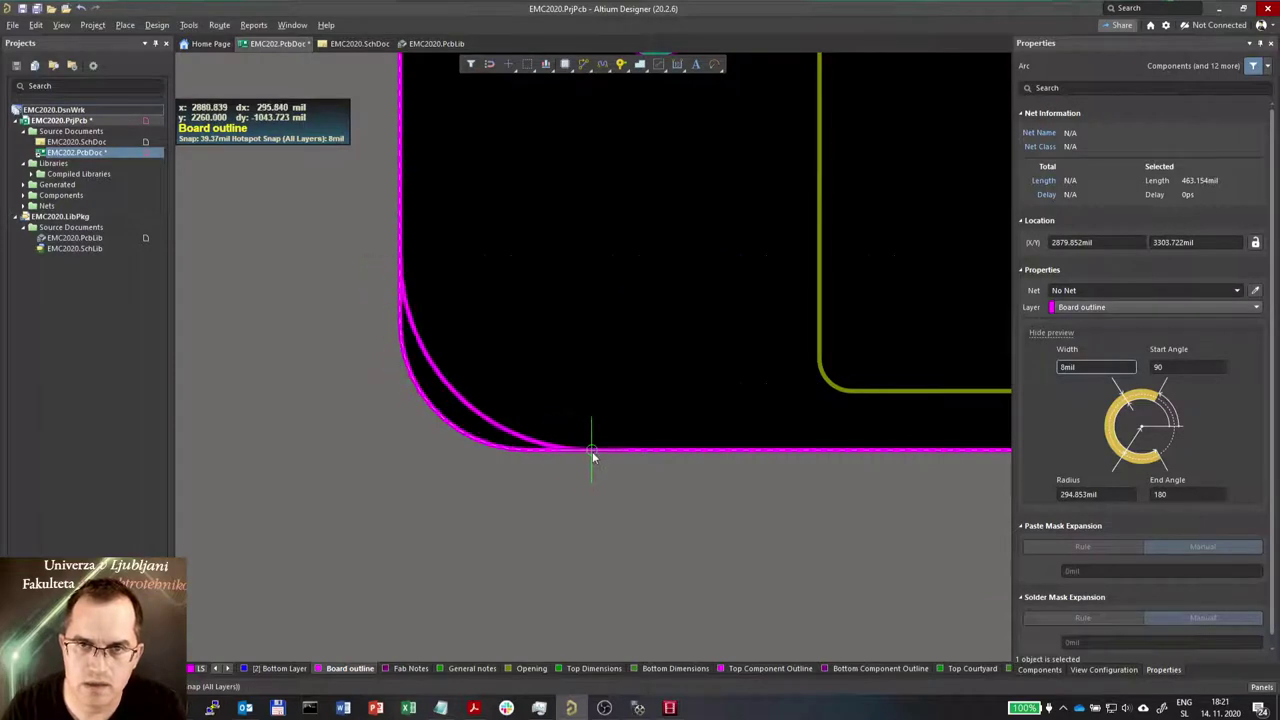
{"action": "left_click", "coordinate": [591, 451]}
Delete the old short outline segments that form the rounded lower-left corner
{"action": "scroll", "coordinate": [395, 320], "scroll_direction": "up", "scroll_amount": 5, "text": "ctrl"}
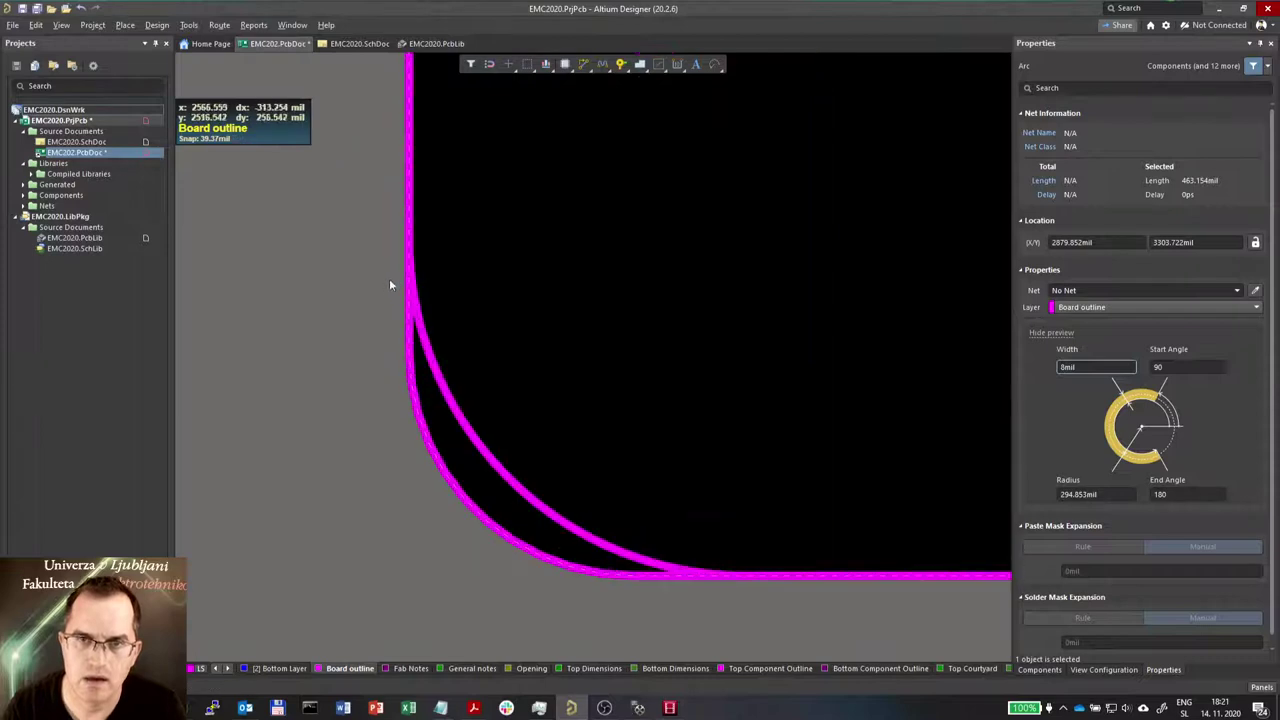
{"action": "scroll", "coordinate": [346, 381], "scroll_direction": "down", "scroll_amount": 4, "text": "ctrl"}
{"action": "left_click_drag", "start_coordinate": [310, 396], "coordinate": [581, 638]}
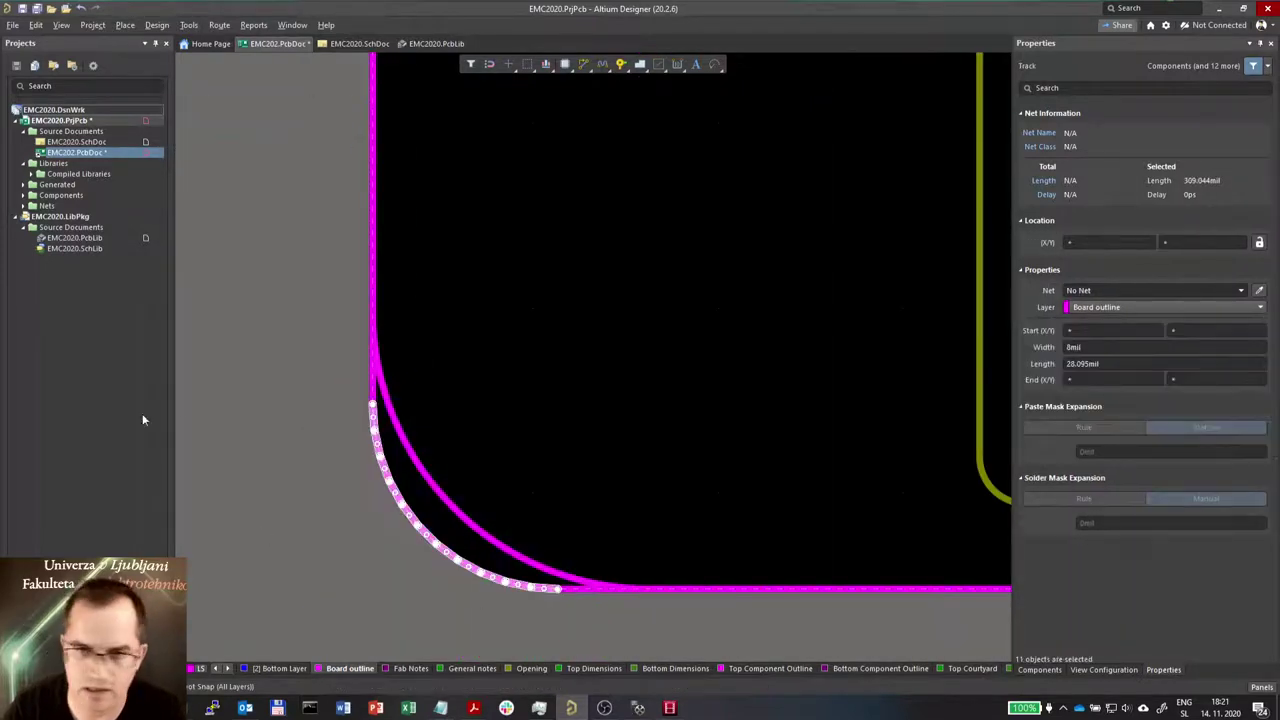
{"action": "key", "text": "Delete"}
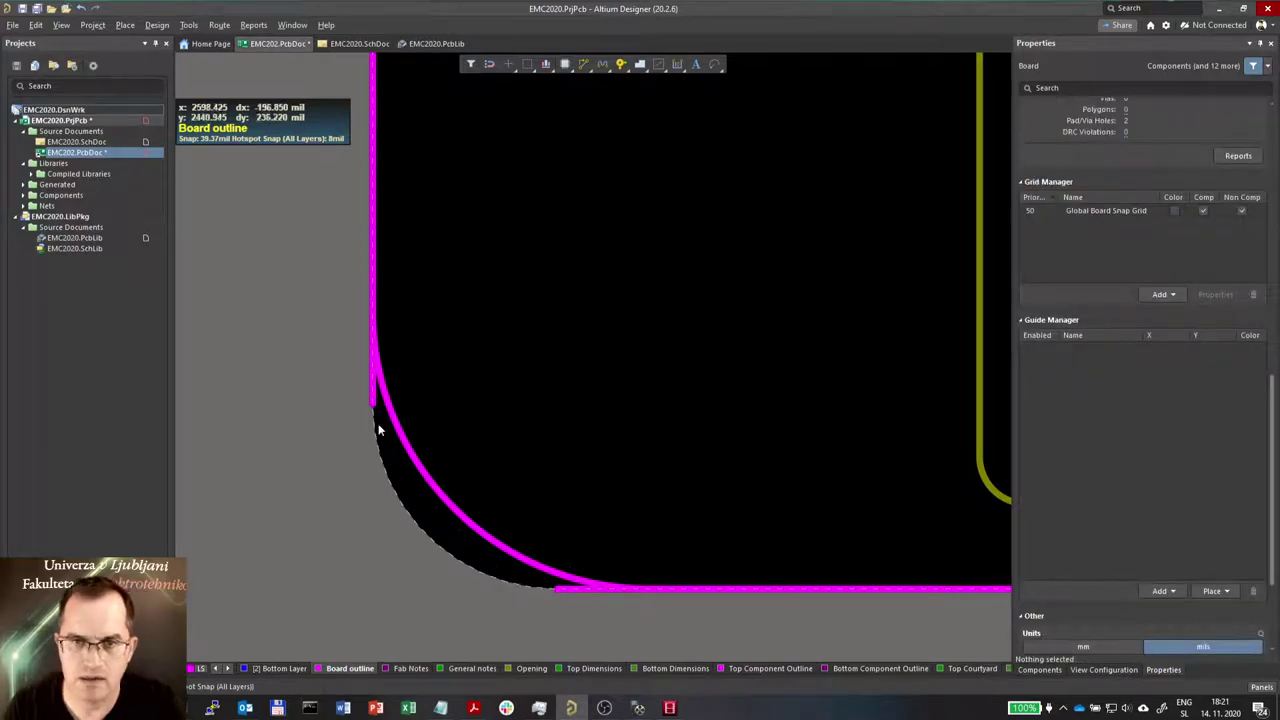
Shorten the left and bottom outline tracks so they end at the endpoints of the new lower-left arc
{"action": "scroll", "coordinate": [381, 432], "scroll_direction": "up", "scroll_amount": 4, "text": "ctrl"}
{"action": "left_click", "coordinate": [375, 421]}
{"action": "left_click_drag", "start_coordinate": [372, 291], "coordinate": [375, 137]}
{"action": "scroll", "coordinate": [342, 222], "scroll_direction": "down", "scroll_amount": 4, "text": "ctrl"}
{"action": "scroll", "coordinate": [579, 506], "scroll_direction": "up", "scroll_amount": 4, "text": "ctrl"}
{"action": "left_click", "coordinate": [388, 341]}
{"action": "left_click_drag", "start_coordinate": [388, 338], "coordinate": [629, 332]}
{"action": "scroll", "coordinate": [557, 474], "scroll_direction": "down", "scroll_amount": 4, "text": "ctrl"}
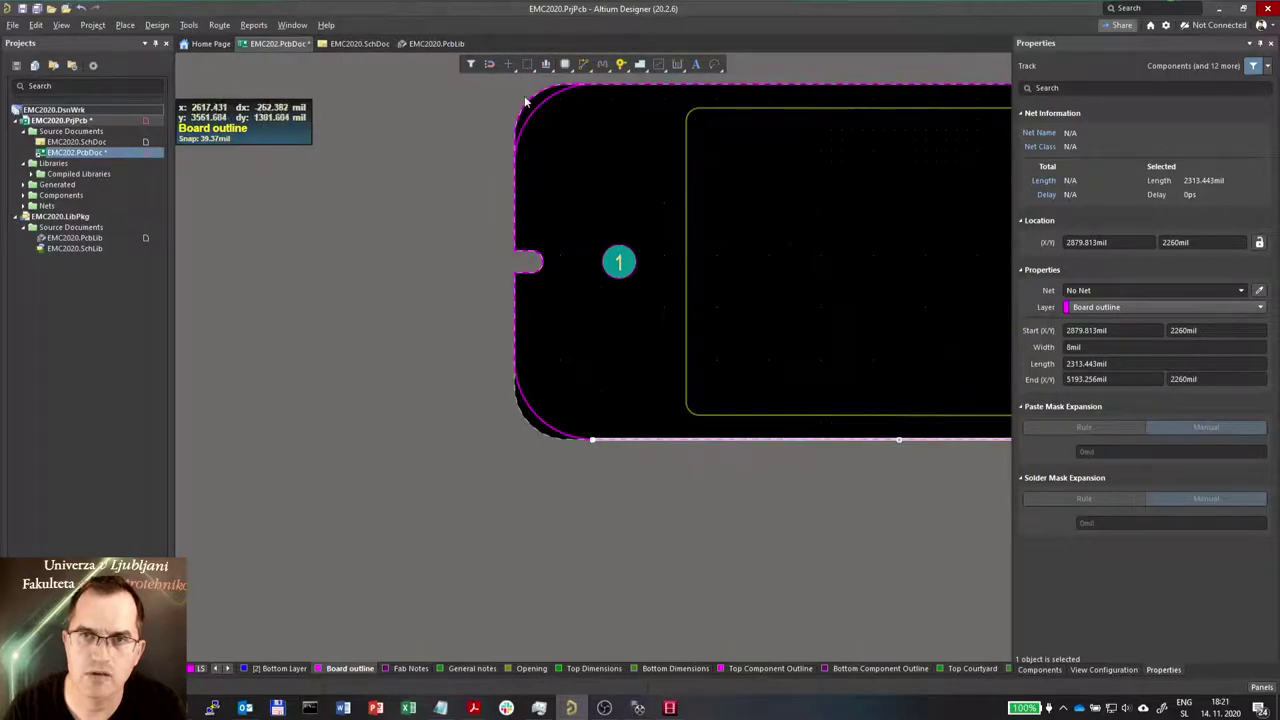
Delete the old short outline segments that form the rounded upper-left corner
{"action": "scroll", "coordinate": [524, 97], "scroll_direction": "up", "scroll_amount": 3, "text": "ctrl"}
{"action": "scroll", "coordinate": [476, 165], "scroll_direction": "up", "scroll_amount": 1}
{"action": "left_click_drag", "start_coordinate": [426, 158], "coordinate": [642, 250]}
{"action": "left_click_drag", "start_coordinate": [466, 125], "coordinate": [638, 243]}
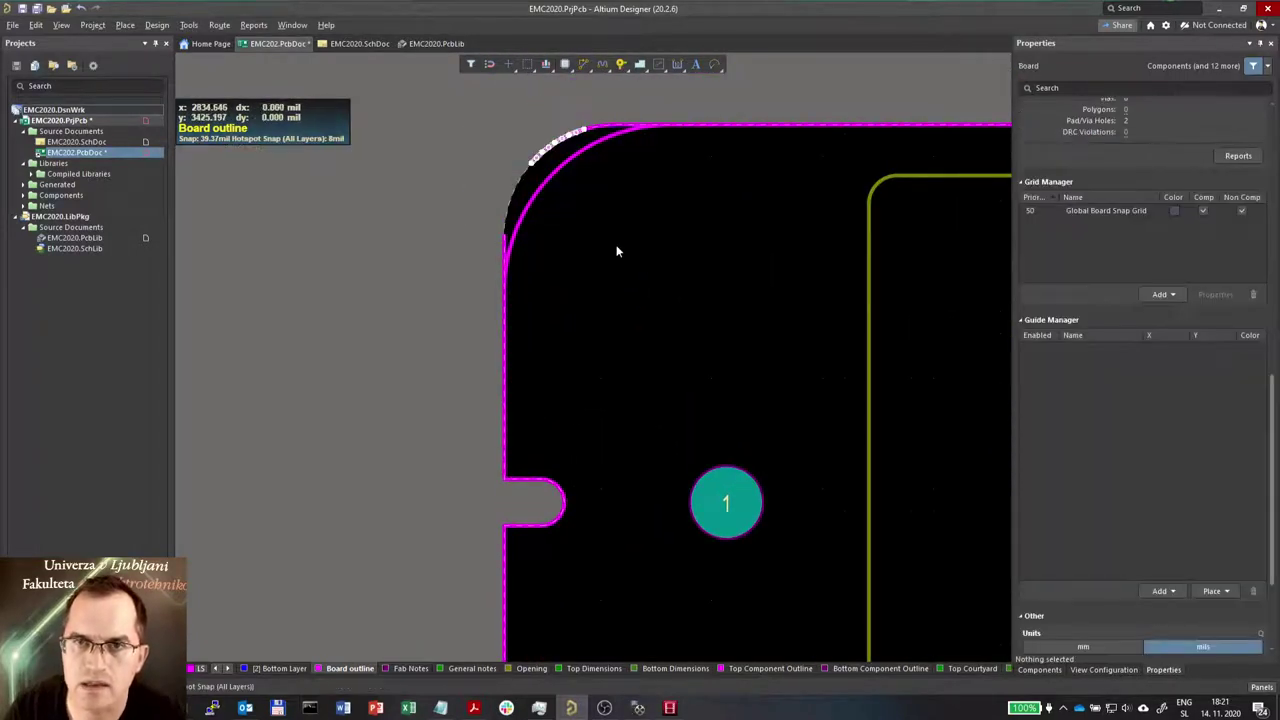
{"action": "key", "text": "Delete"}
{"action": "left_click", "coordinate": [600, 127]}
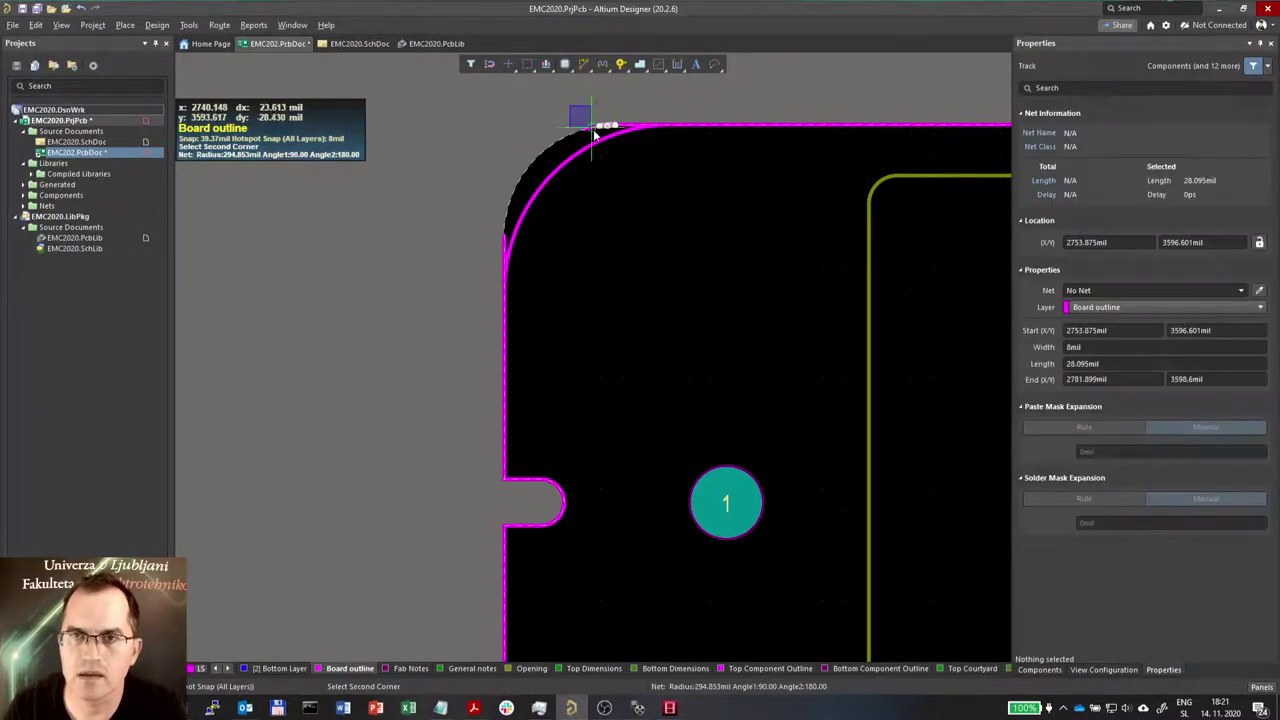
{"action": "key", "text": "Escape"}
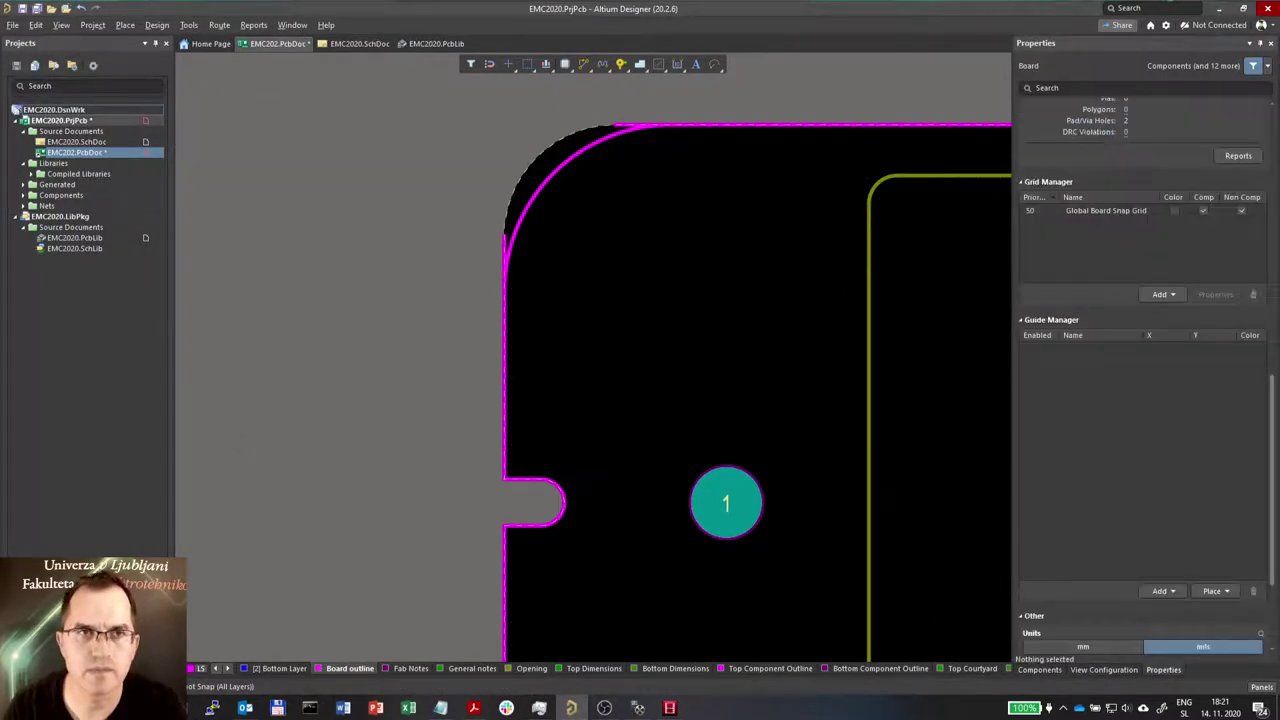
Shorten the left and top outline tracks so they end at the endpoints of the new upper-left arc
{"action": "scroll", "coordinate": [490, 344], "scroll_direction": "up", "scroll_amount": 3, "text": "ctrl"}
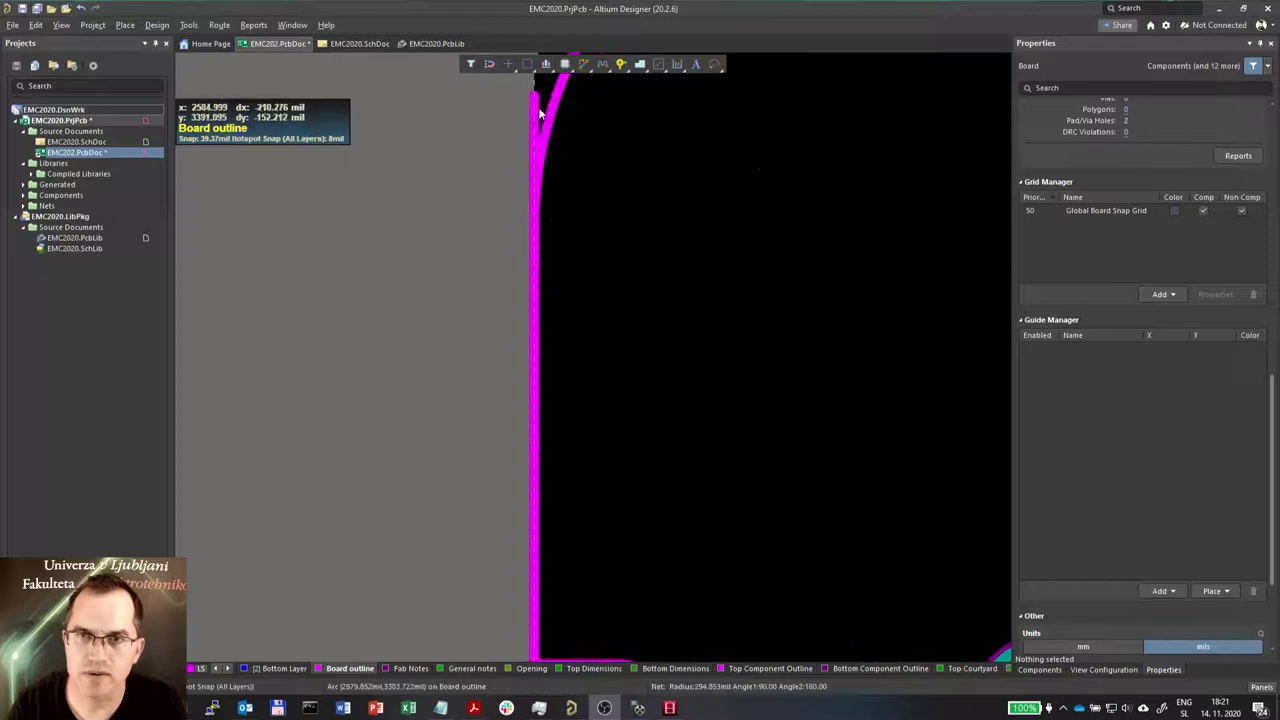
{"action": "left_click", "coordinate": [534, 98]}
{"action": "left_click_drag", "start_coordinate": [534, 222], "coordinate": [534, 222]}
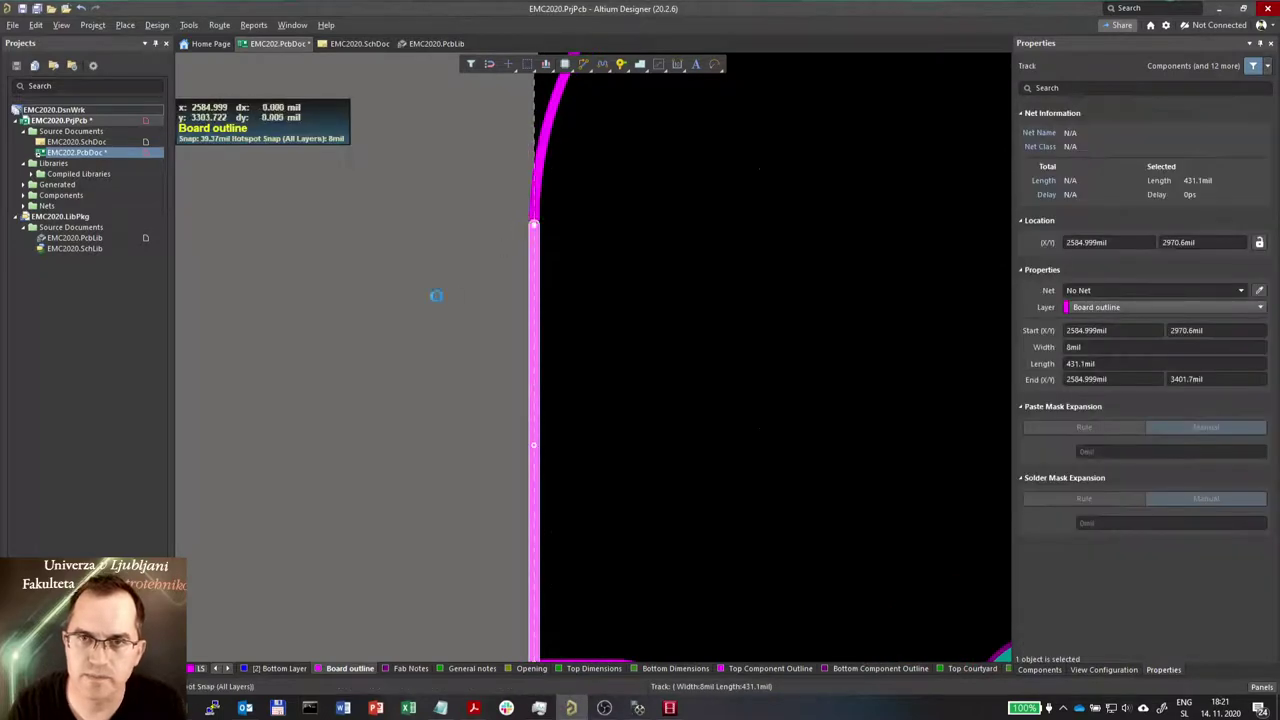
{"action": "scroll", "coordinate": [391, 386], "scroll_direction": "down", "scroll_amount": 2, "text": "ctrl"}
{"action": "scroll", "coordinate": [601, 107], "scroll_direction": "up", "scroll_amount": 3, "text": "ctrl"}
{"action": "left_click", "coordinate": [591, 103]}
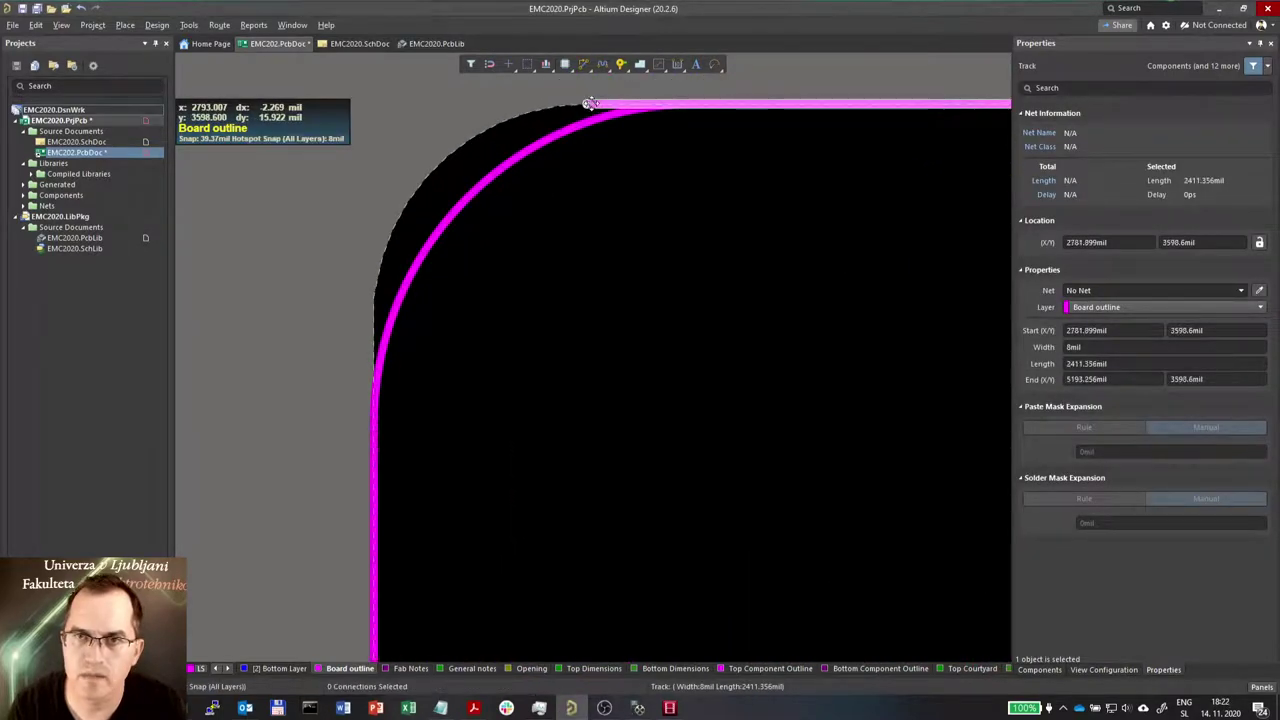
{"action": "left_click_drag", "start_coordinate": [590, 103], "coordinate": [687, 104]}
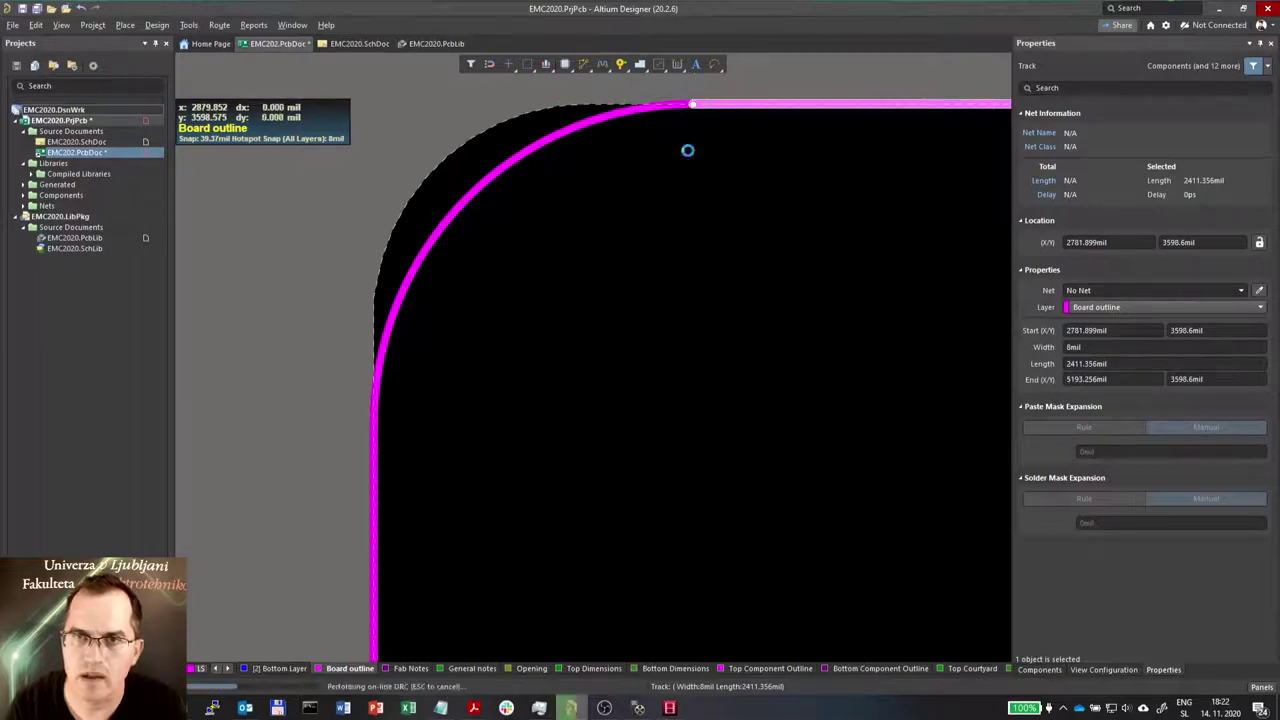
{"action": "left_click", "coordinate": [653, 226]}
{"action": "scroll", "coordinate": [403, 254], "scroll_direction": "down", "scroll_amount": 2, "text": "ctrl"}
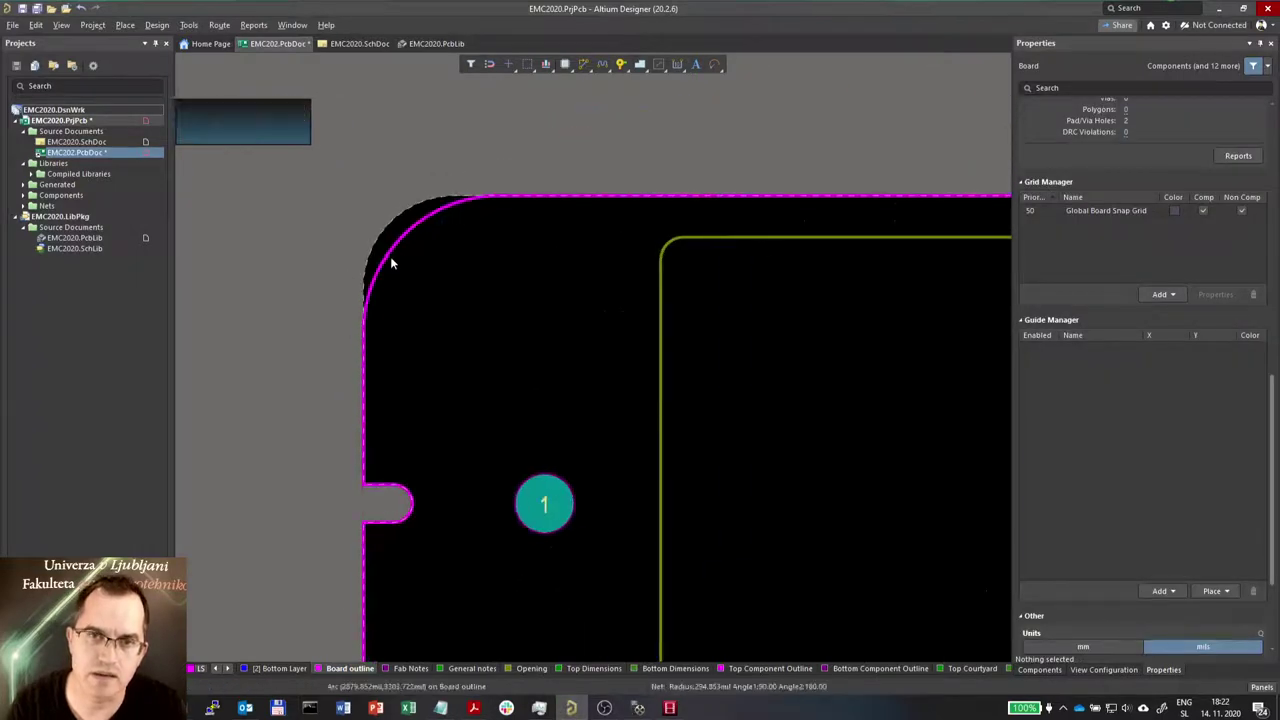
{"action": "left_click", "coordinate": [391, 261]}
{"action": "scroll", "coordinate": [344, 301], "scroll_direction": "down", "scroll_amount": 3, "text": "ctrl"}
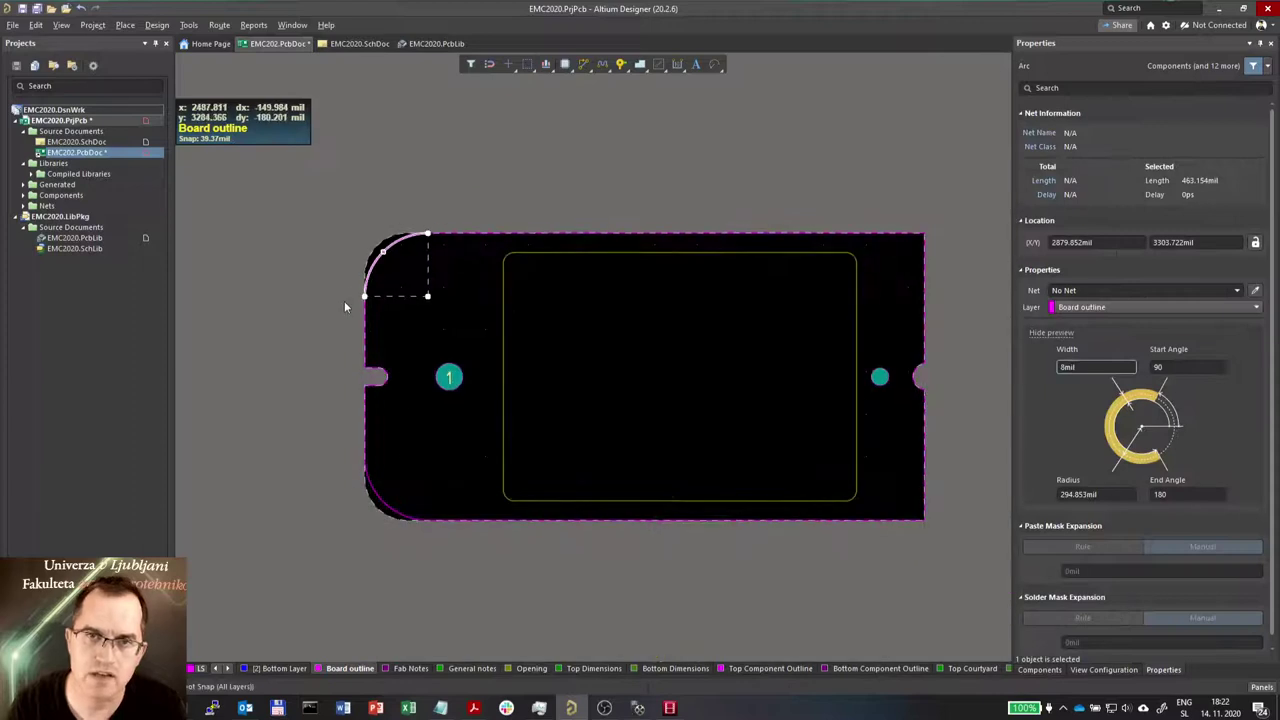
{"action": "key", "text": "s"}
{"action": "key", "text": "y"}
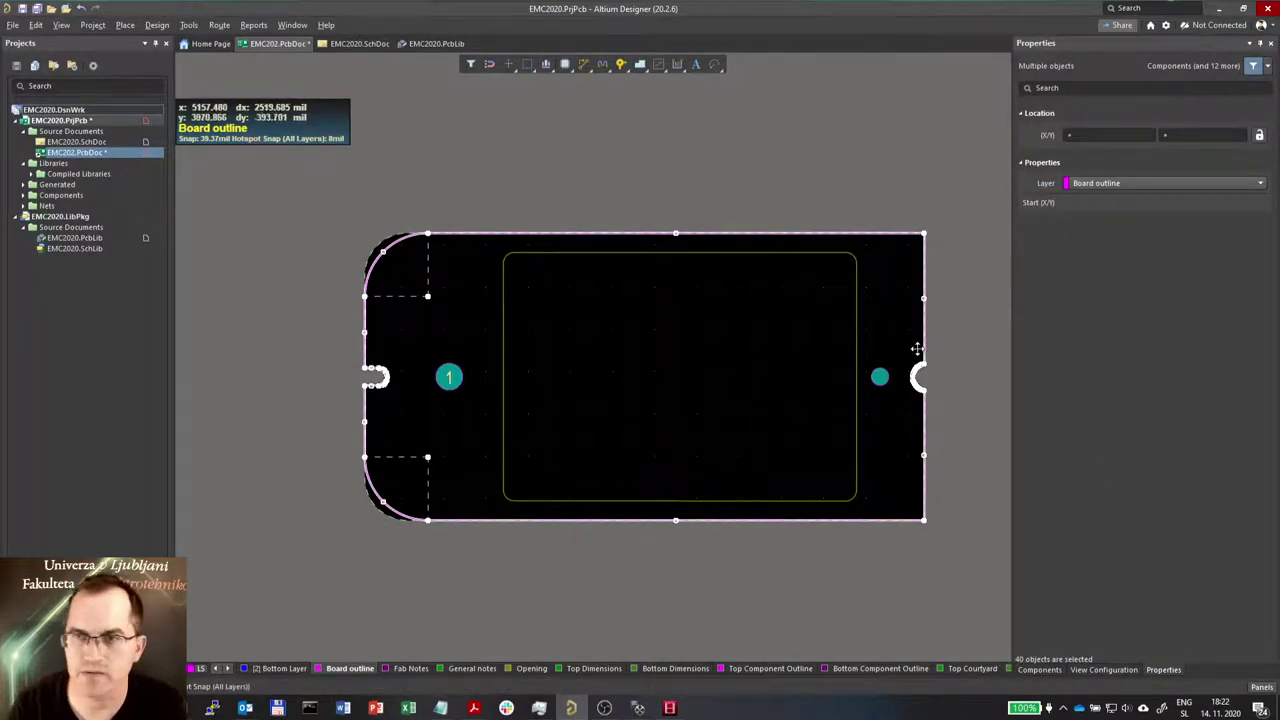
{"action": "key", "text": "d"}
{"action": "key", "text": "s"}
{"action": "key", "text": "d"}
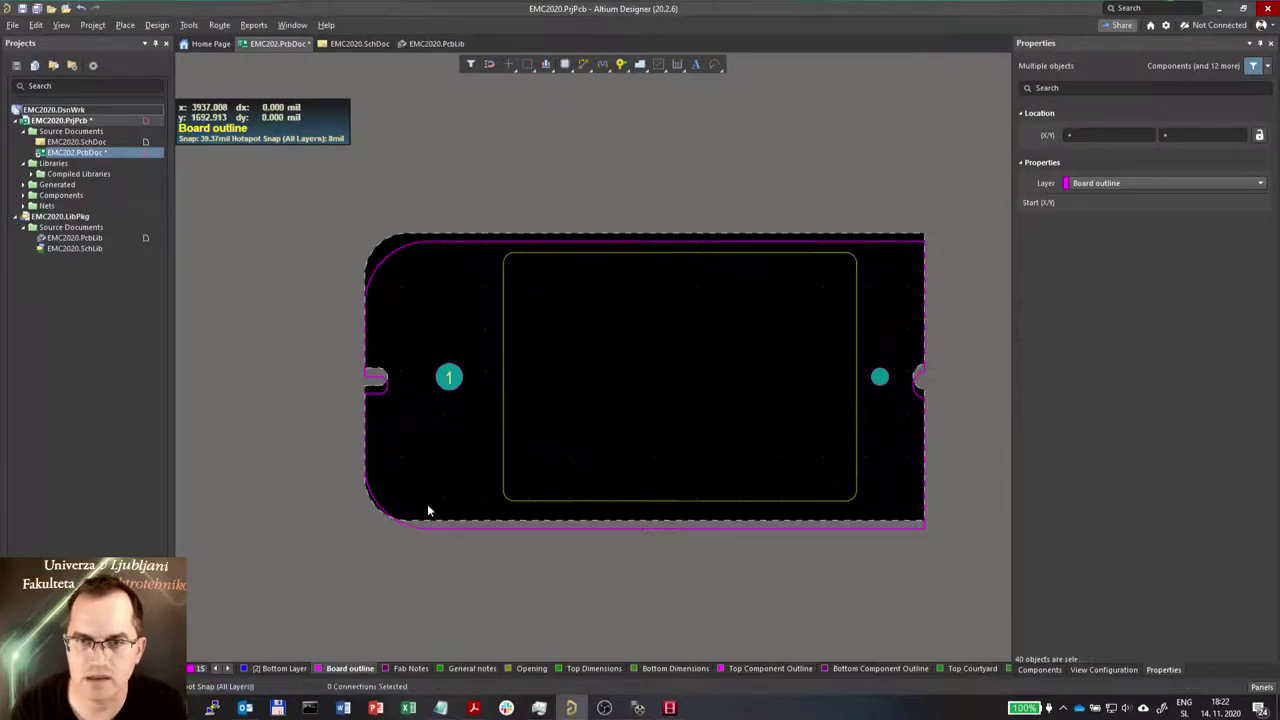
{"action": "left_click", "coordinate": [381, 260]}
{"action": "key", "text": "Tab"}
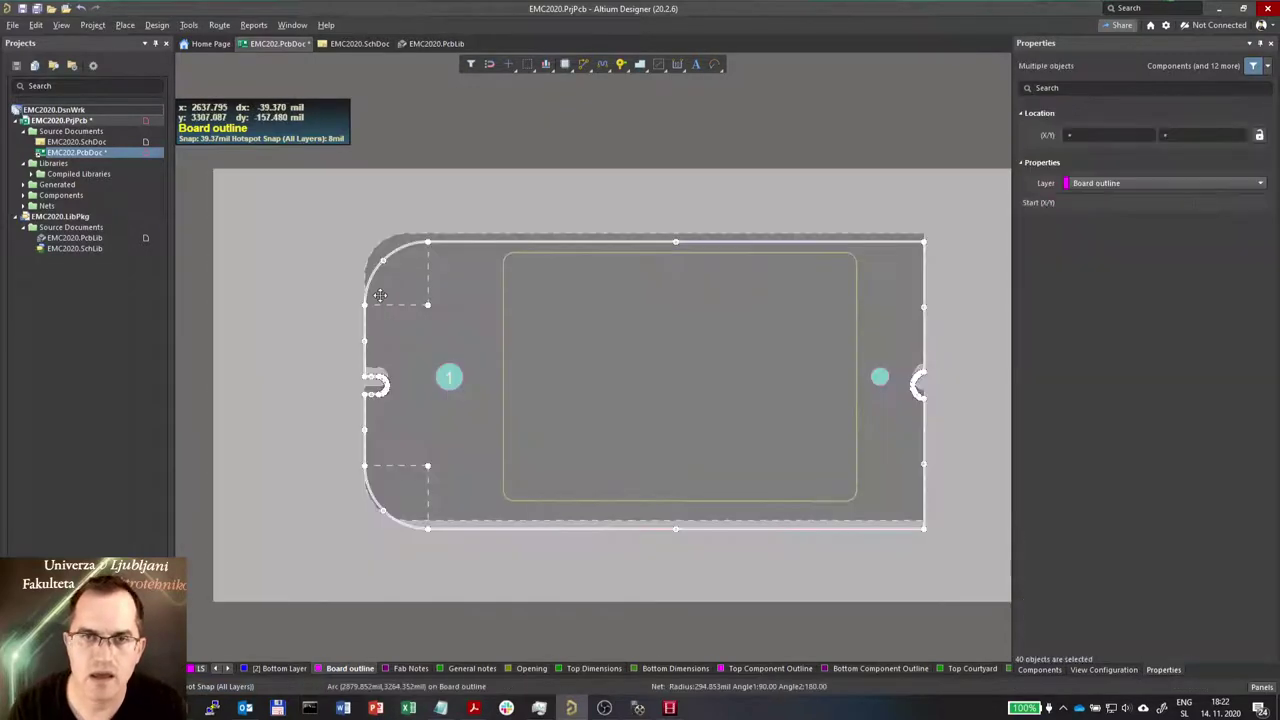
{"action": "left_click", "coordinate": [209, 317]}
{"action": "scroll", "coordinate": [346, 311], "scroll_direction": "up", "scroll_amount": 3, "text": "ctrl"}
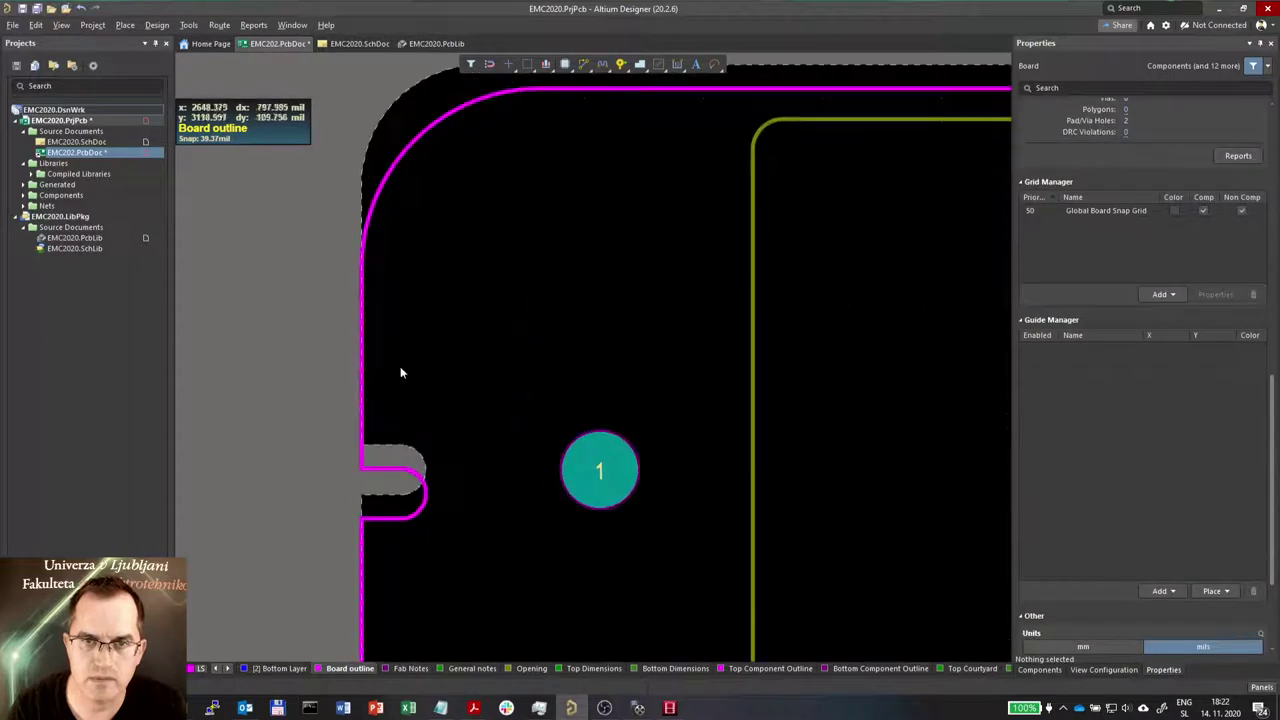
{"action": "left_click", "coordinate": [425, 420]}
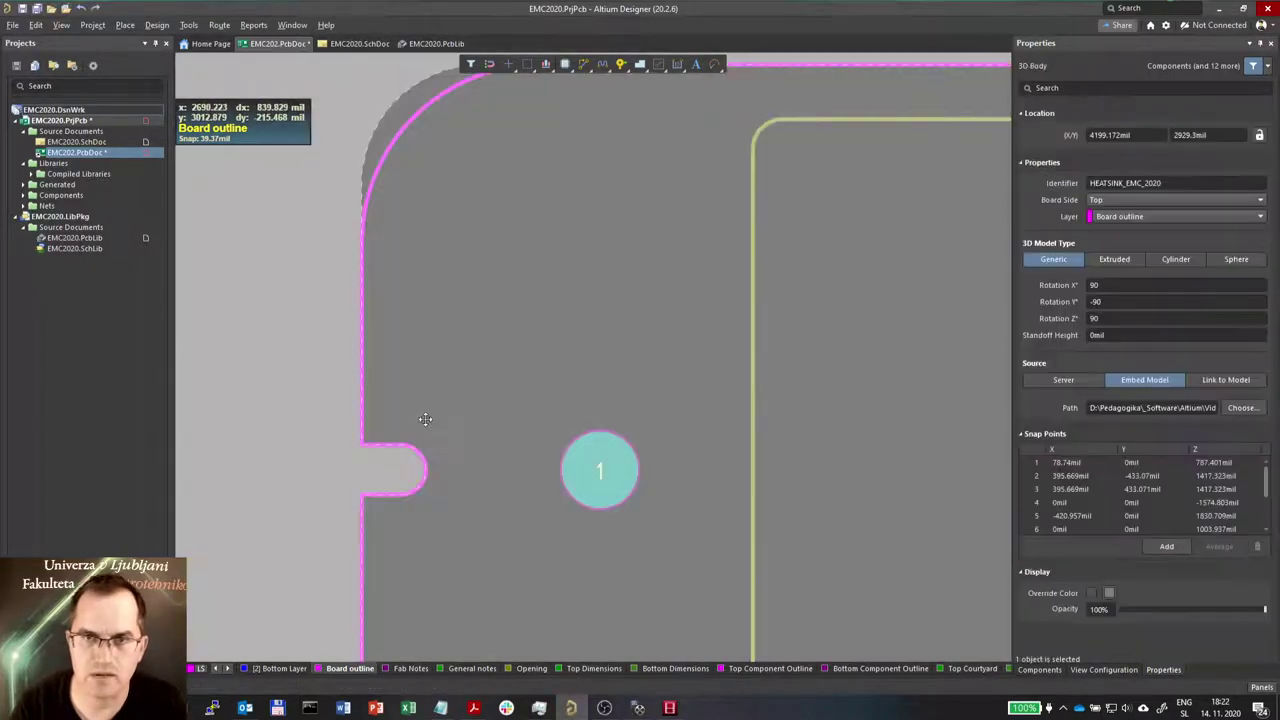
Redefine the board shape from the complete connected outline on the Board outline layer, including the new arcs and notches
{"action": "left_click", "coordinate": [364, 247]}
{"action": "scroll", "coordinate": [372, 255], "scroll_direction": "down", "scroll_amount": 2, "text": "ctrl"}
{"action": "scroll", "coordinate": [234, 346], "scroll_direction": "down", "scroll_amount": 2, "text": "ctrl"}
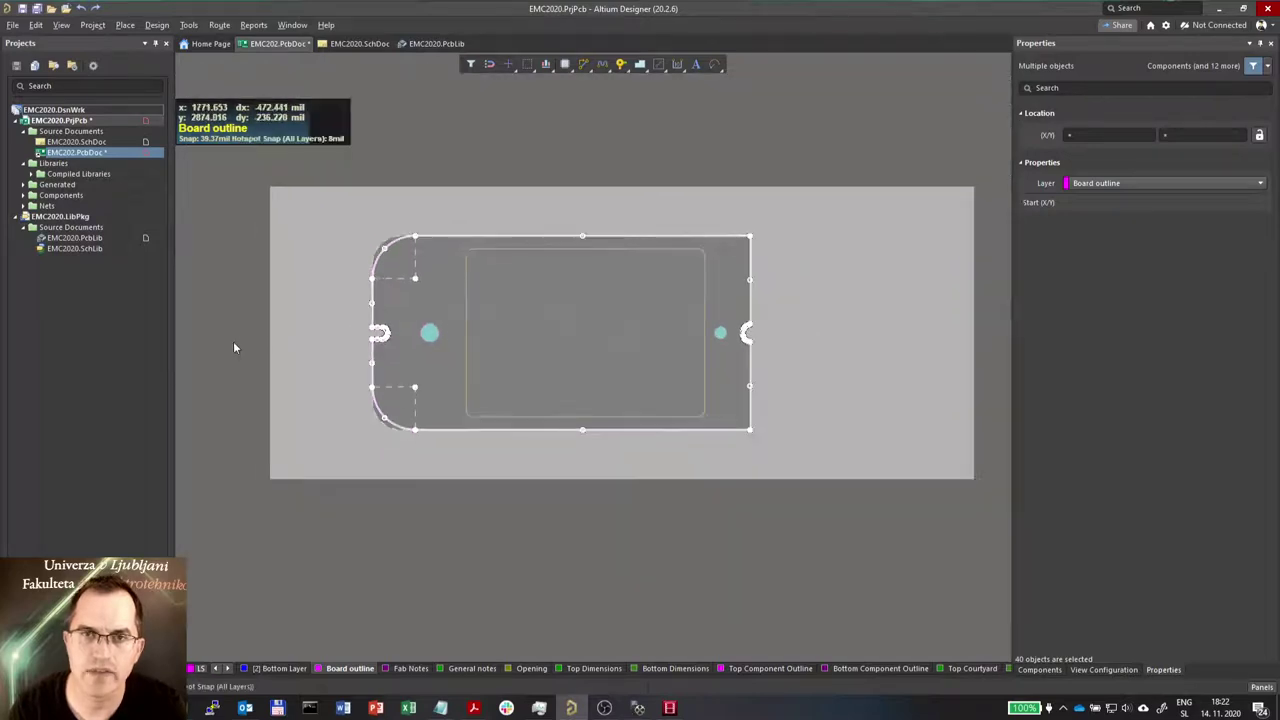
{"action": "left_click", "coordinate": [157, 25]}
{"action": "mouse_move", "coordinate": [197, 113]}
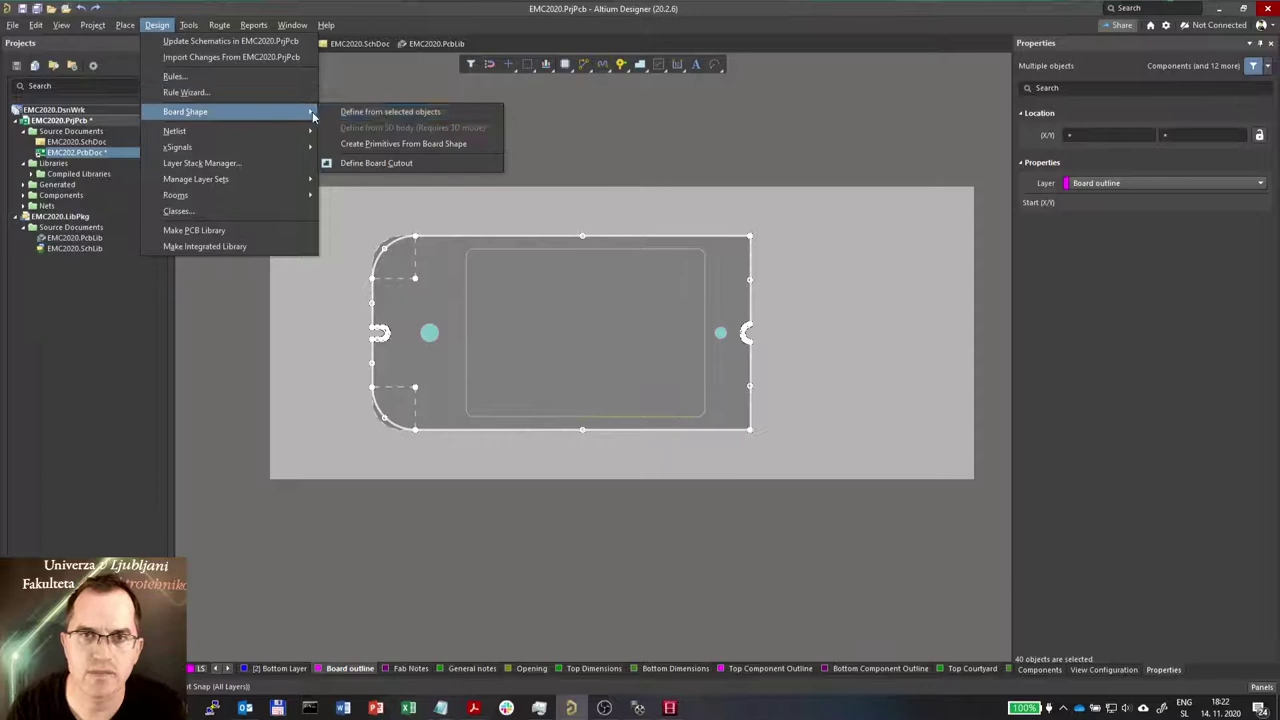
{"action": "left_click", "coordinate": [380, 111]}
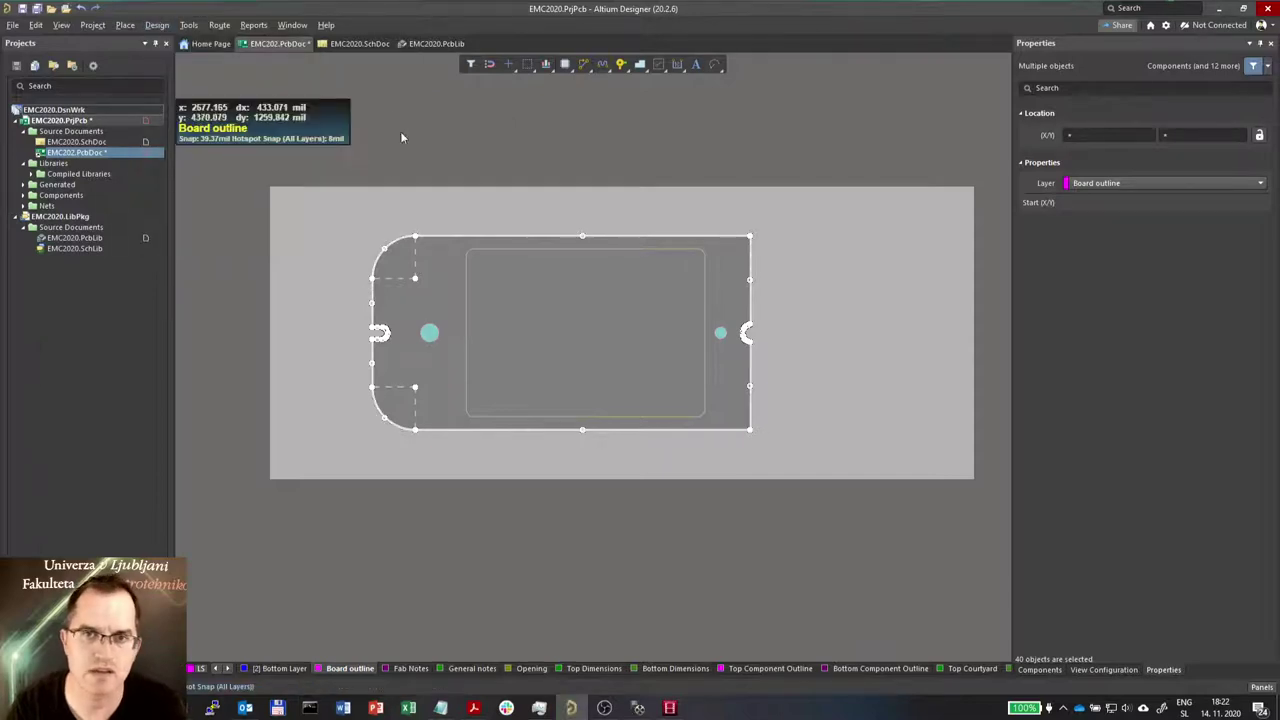
Inspect in 3D how the board's rounded upper-left corner fits inside the heatsink housing
{"action": "scroll", "coordinate": [412, 221], "scroll_direction": "up", "scroll_amount": 4, "text": "ctrl"}
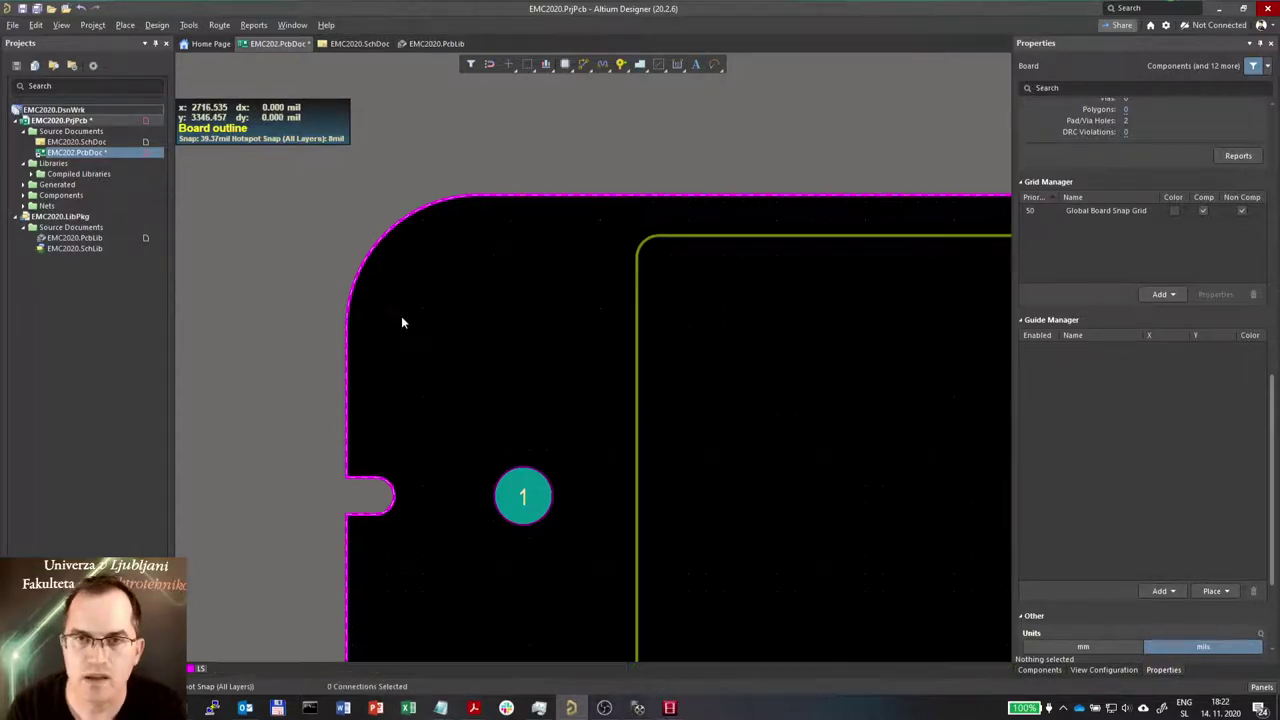
{"action": "key", "text": "3"}
{"action": "scroll", "coordinate": [430, 293], "scroll_direction": "up", "scroll_amount": 4, "text": "ctrl"}
{"action": "right_click_drag", "start_coordinate": [577, 291], "coordinate": [616, 319], "text": "shift"}
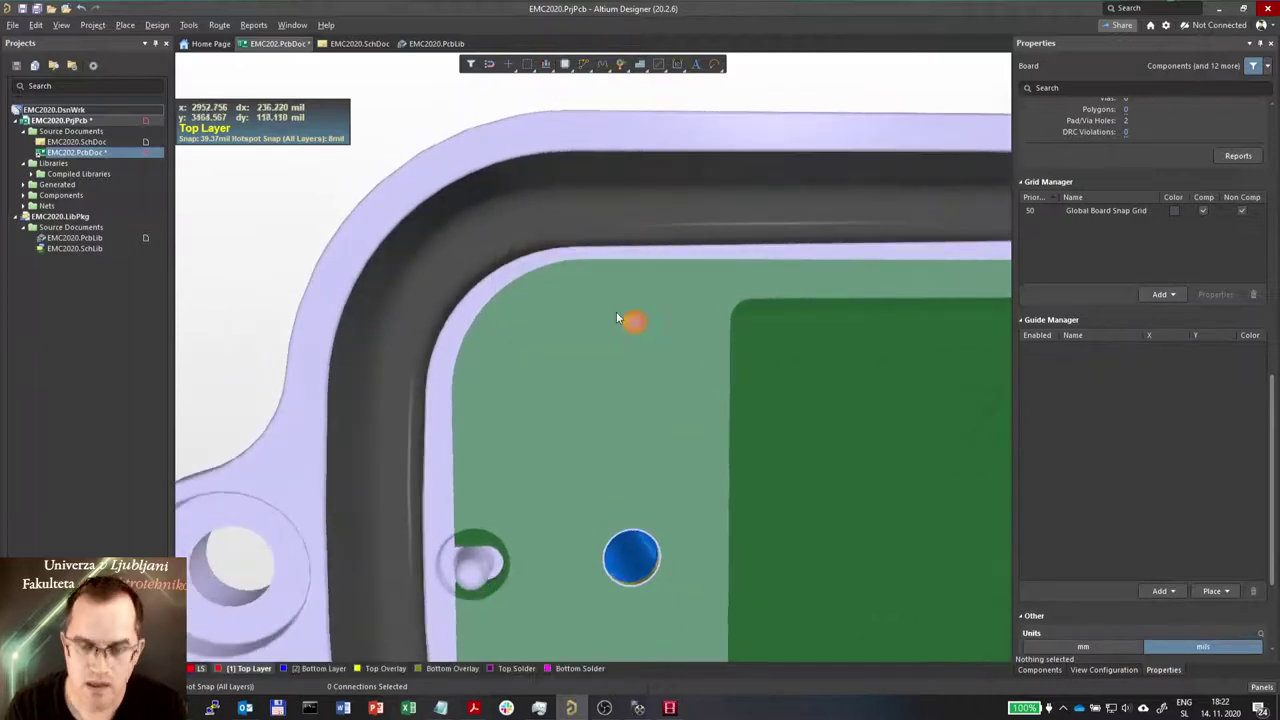
{"action": "key", "text": "2"}
{"action": "scroll", "coordinate": [483, 277], "scroll_direction": "down", "scroll_amount": 4, "text": "ctrl"}
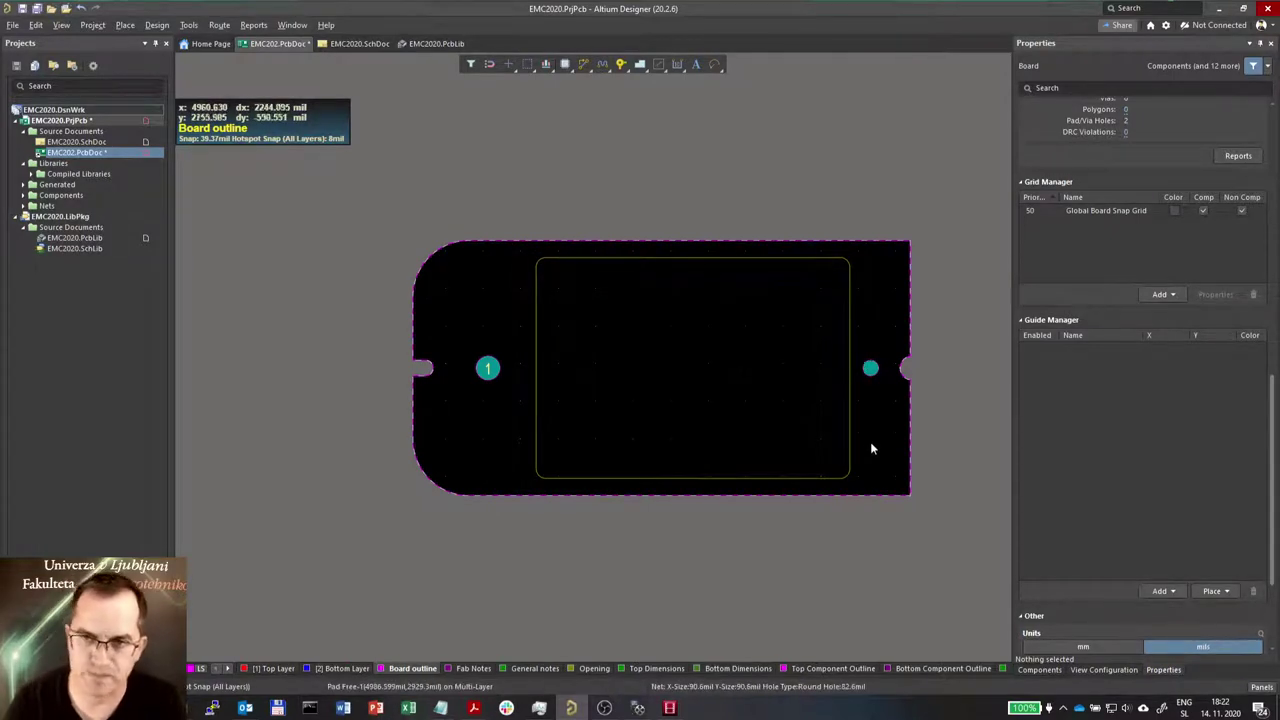
Inspect in 3D how the board's opening area and square right-hand end sit on the heatsink
{"action": "key", "text": "3"}
{"action": "scroll", "coordinate": [834, 463], "scroll_direction": "up", "scroll_amount": 3, "text": "ctrl"}
{"action": "right_click_drag", "start_coordinate": [751, 453], "coordinate": [379, 324]}
{"action": "scroll", "coordinate": [356, 332], "scroll_direction": "down", "scroll_amount": 3, "text": "ctrl"}
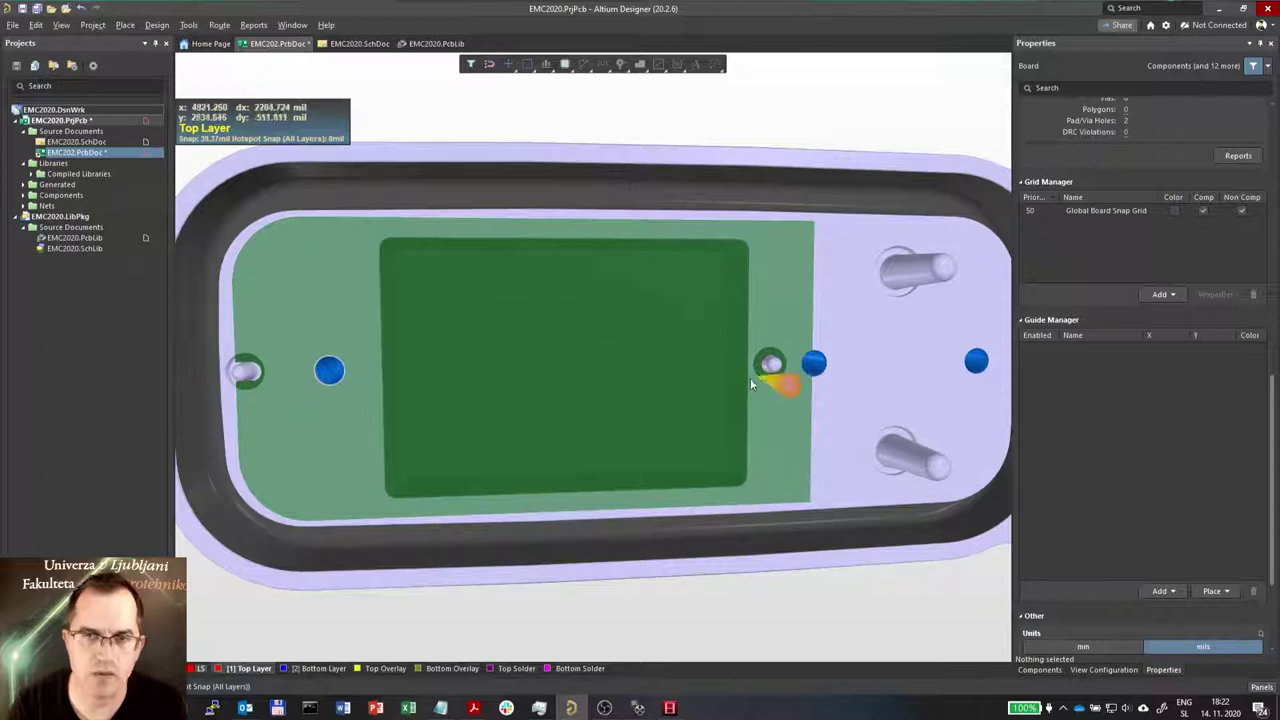
{"action": "scroll", "coordinate": [751, 382], "scroll_direction": "up", "scroll_amount": 3, "text": "ctrl"}
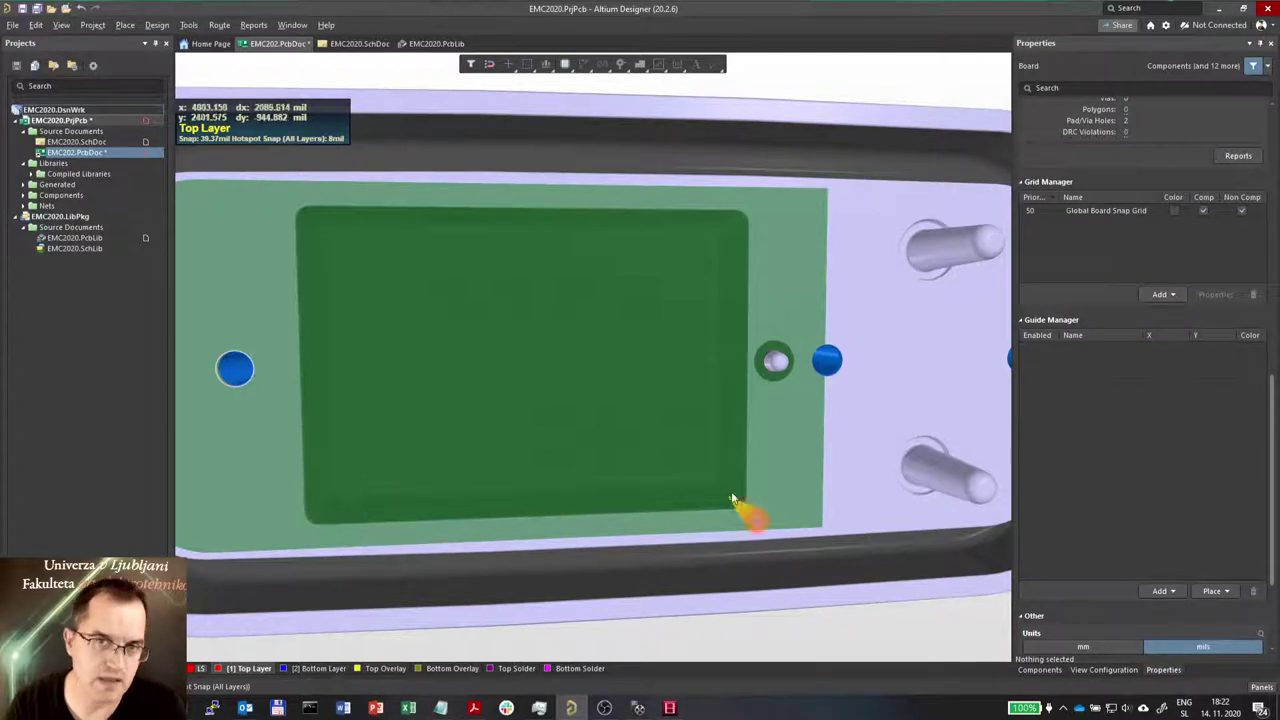
Copy the rounded rectangle on the Opening layer, using the center of pad 1 as the reference point
{"action": "key", "text": "2"}
{"action": "left_click_drag", "start_coordinate": [511, 205], "coordinate": [785, 482]}
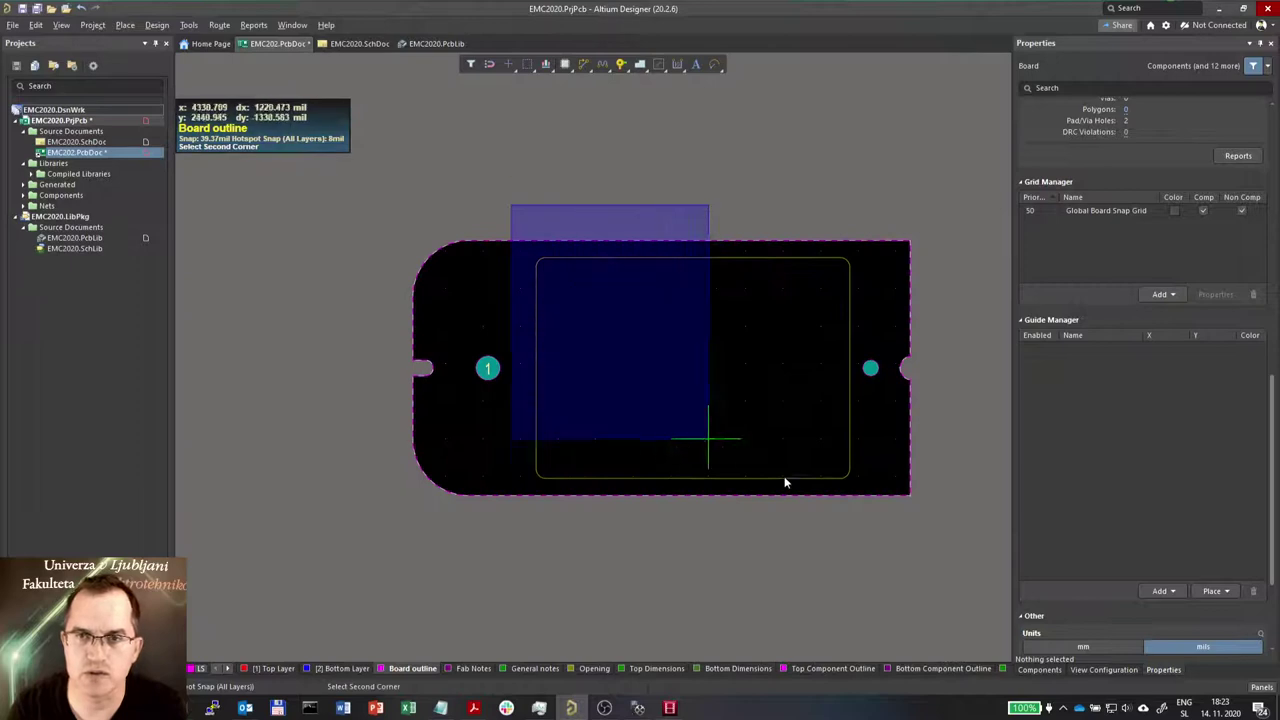
{"action": "left_click", "coordinate": [860, 534]}
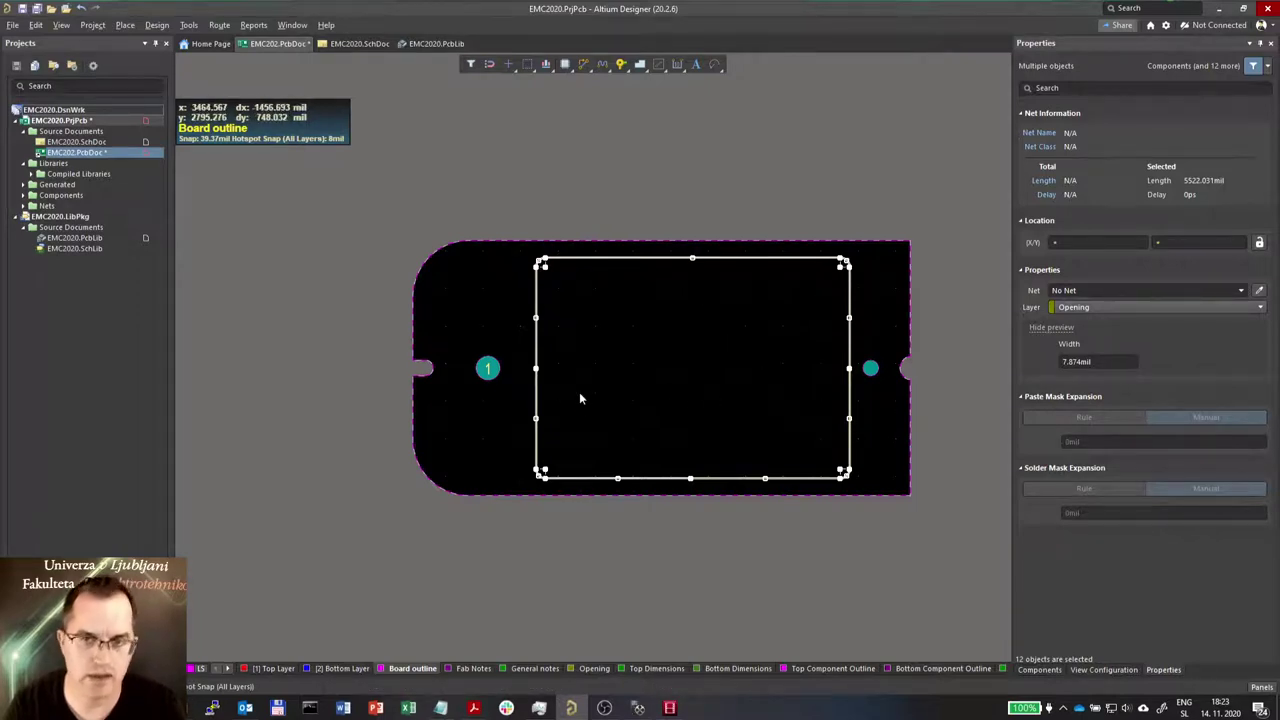
{"action": "key", "text": "ctrl+c"}
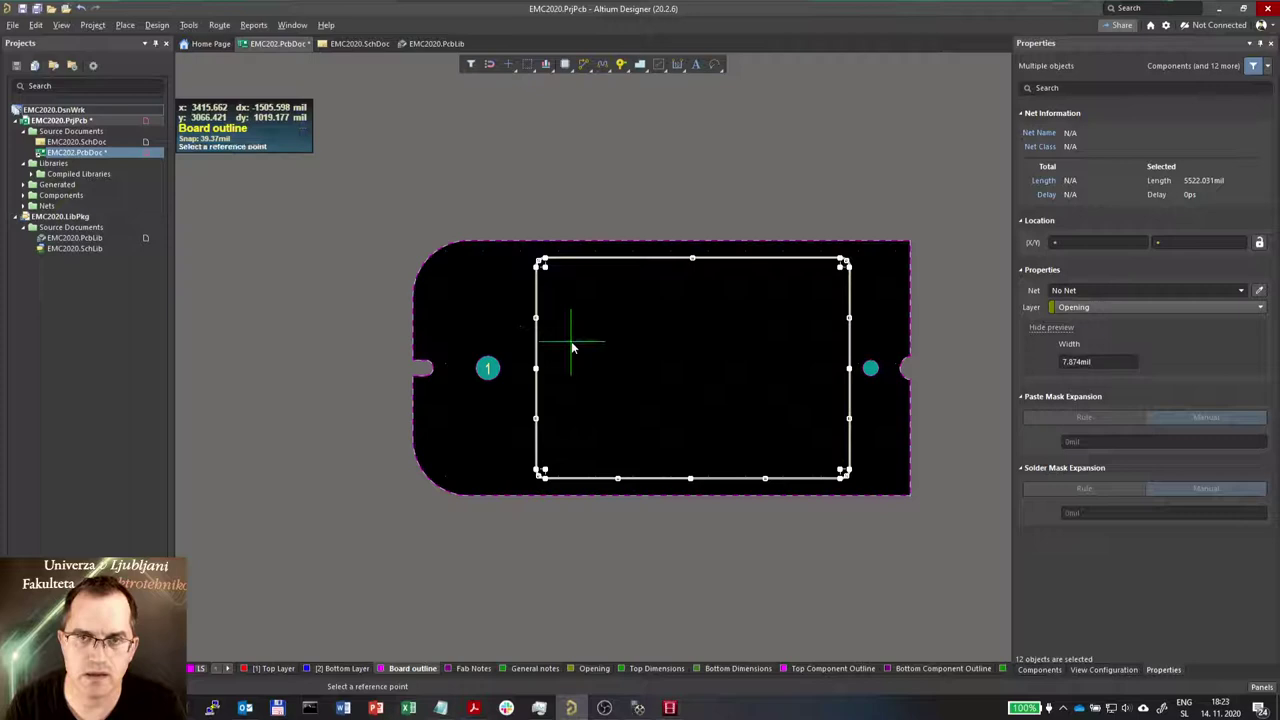
{"action": "left_click", "coordinate": [487, 368]}
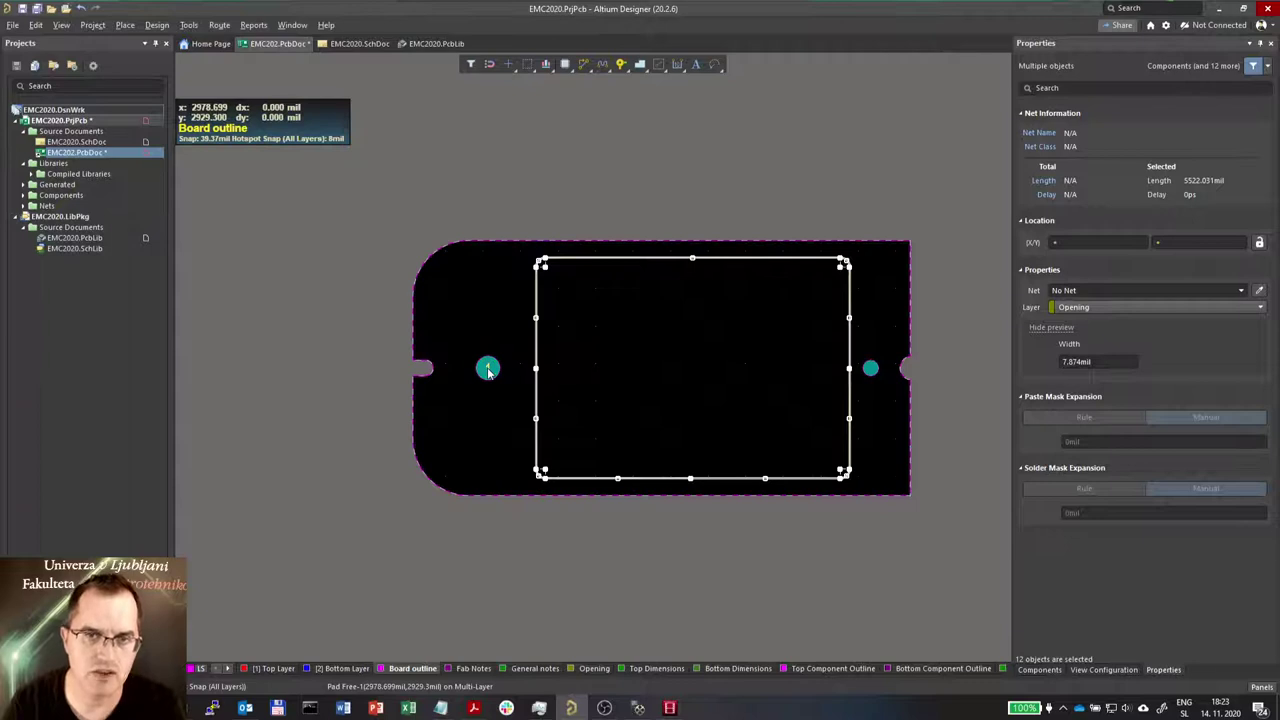
{"action": "left_click", "coordinate": [486, 350]}
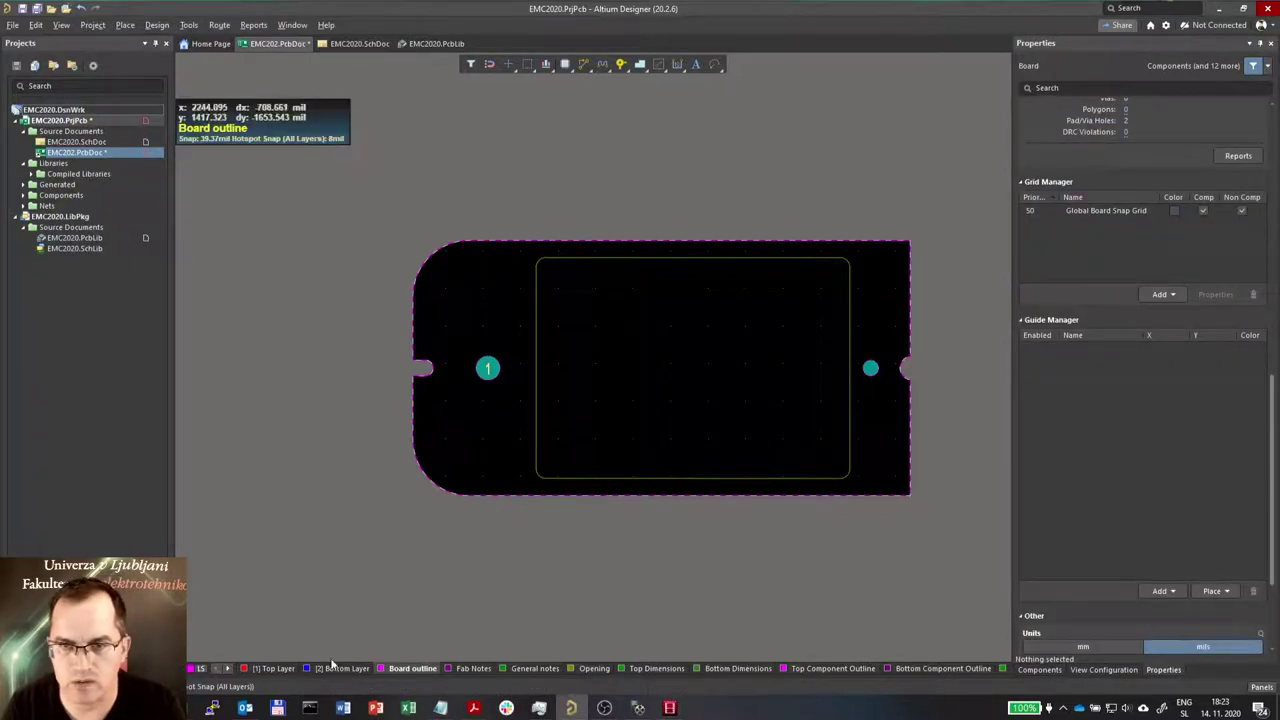
Paste the copied rectangle onto the Keep-Out Layer with Paste Special, placing its reference point on the center of pad 1
{"action": "left_click", "coordinate": [228, 670]}
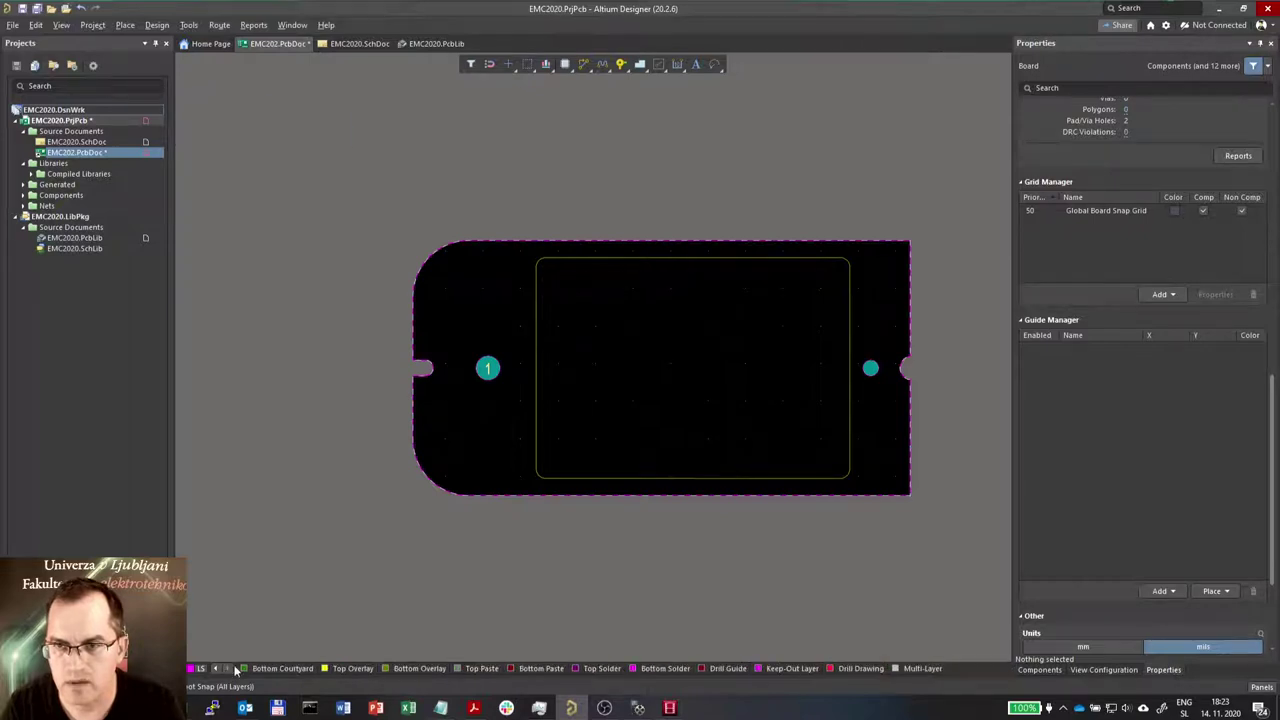
{"action": "left_click", "coordinate": [815, 668]}
{"action": "left_click", "coordinate": [36, 25]}
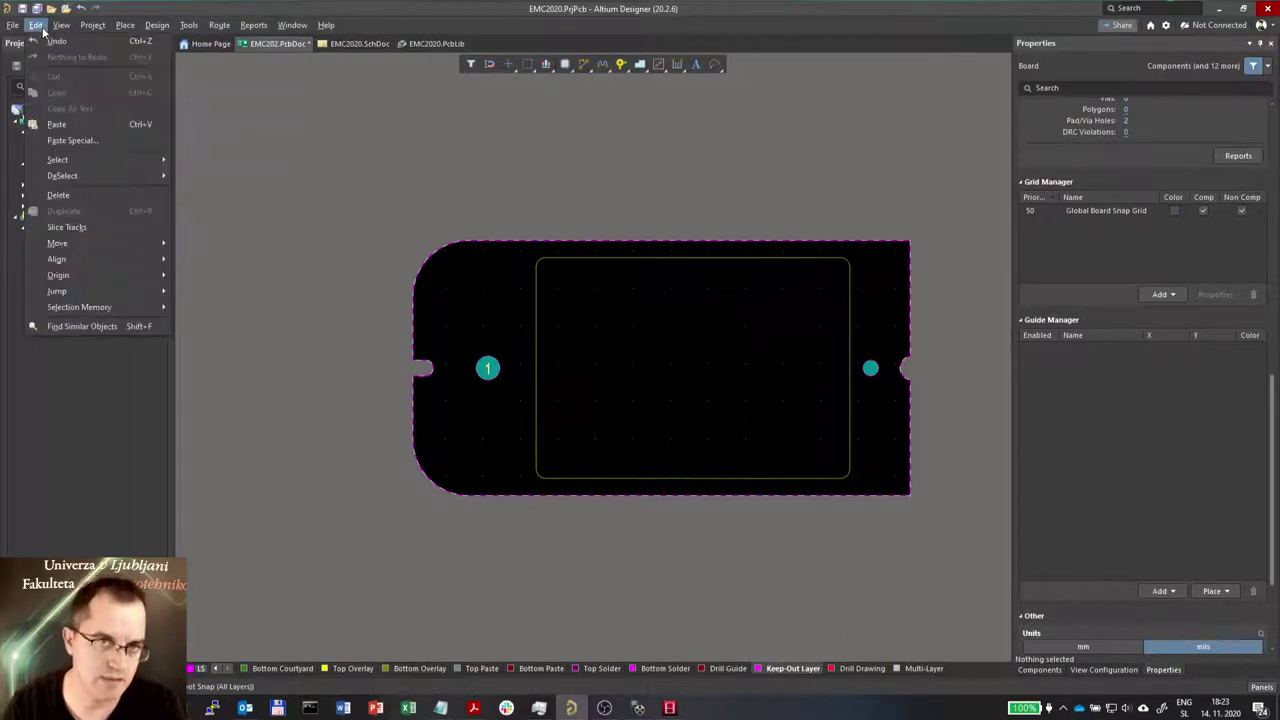
{"action": "left_click", "coordinate": [80, 140]}
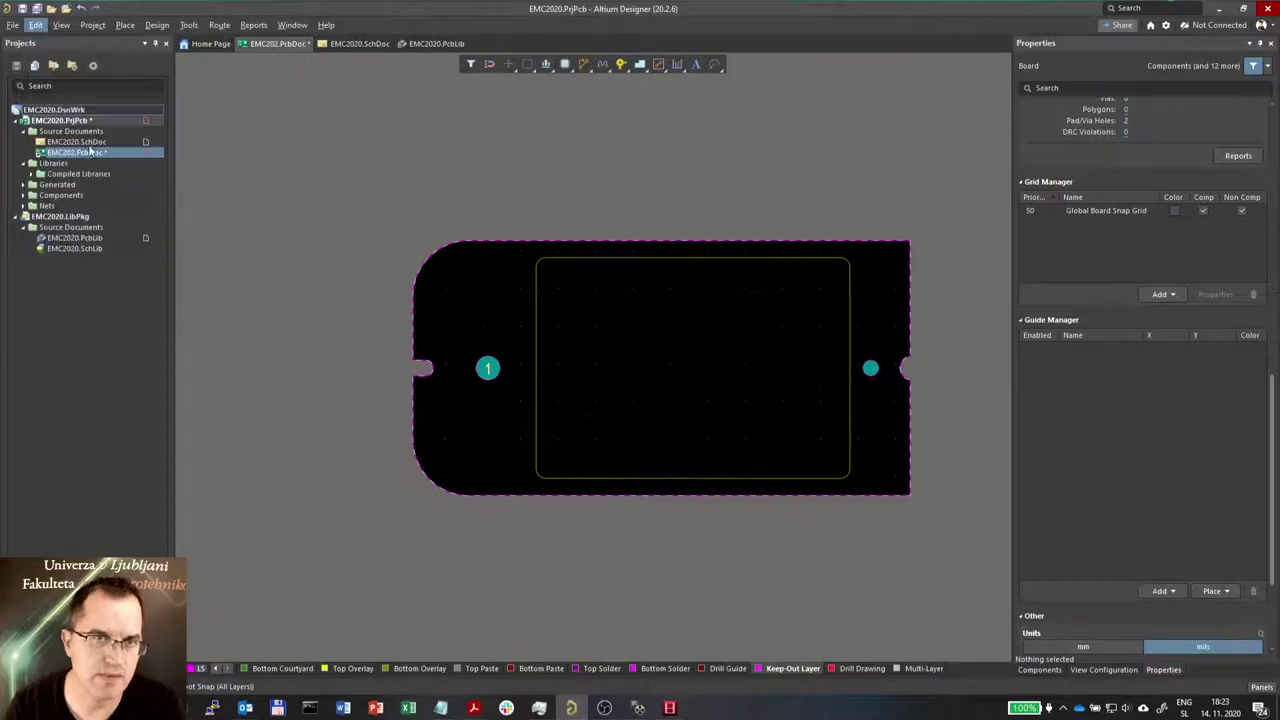
{"action": "left_click", "coordinate": [562, 326]}
{"action": "left_click", "coordinate": [593, 409]}
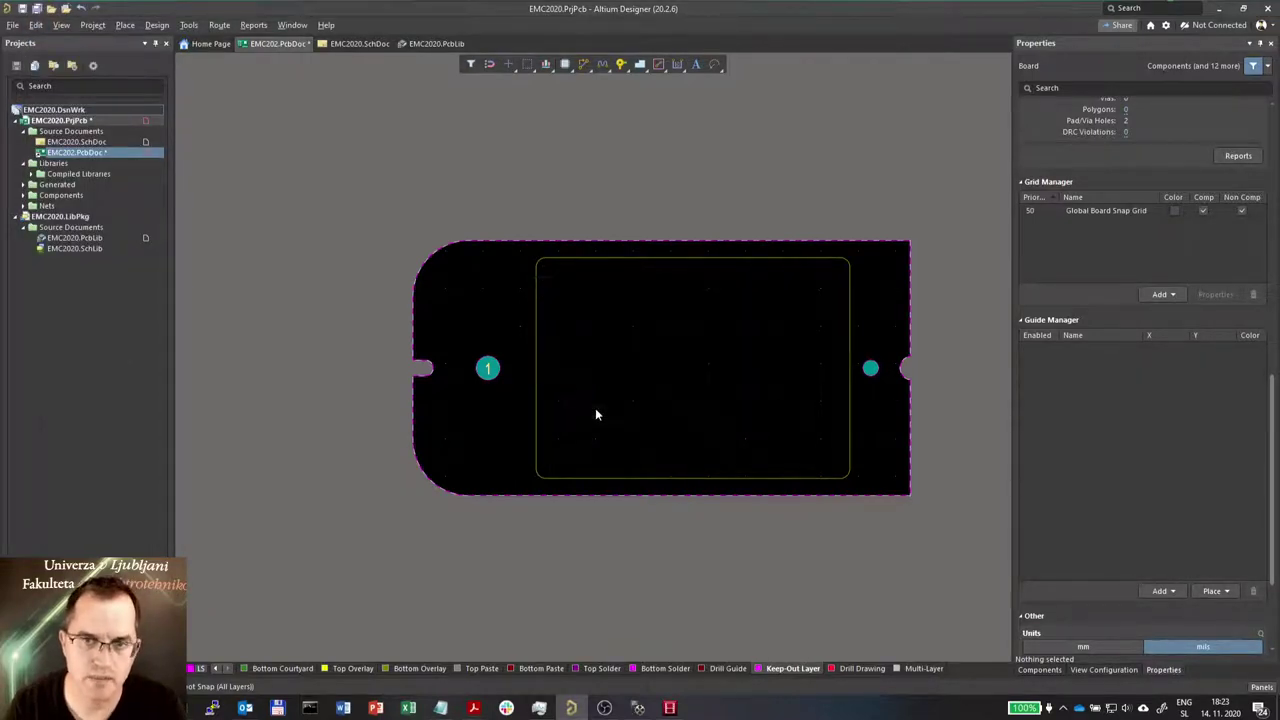
{"action": "left_click", "coordinate": [489, 372]}
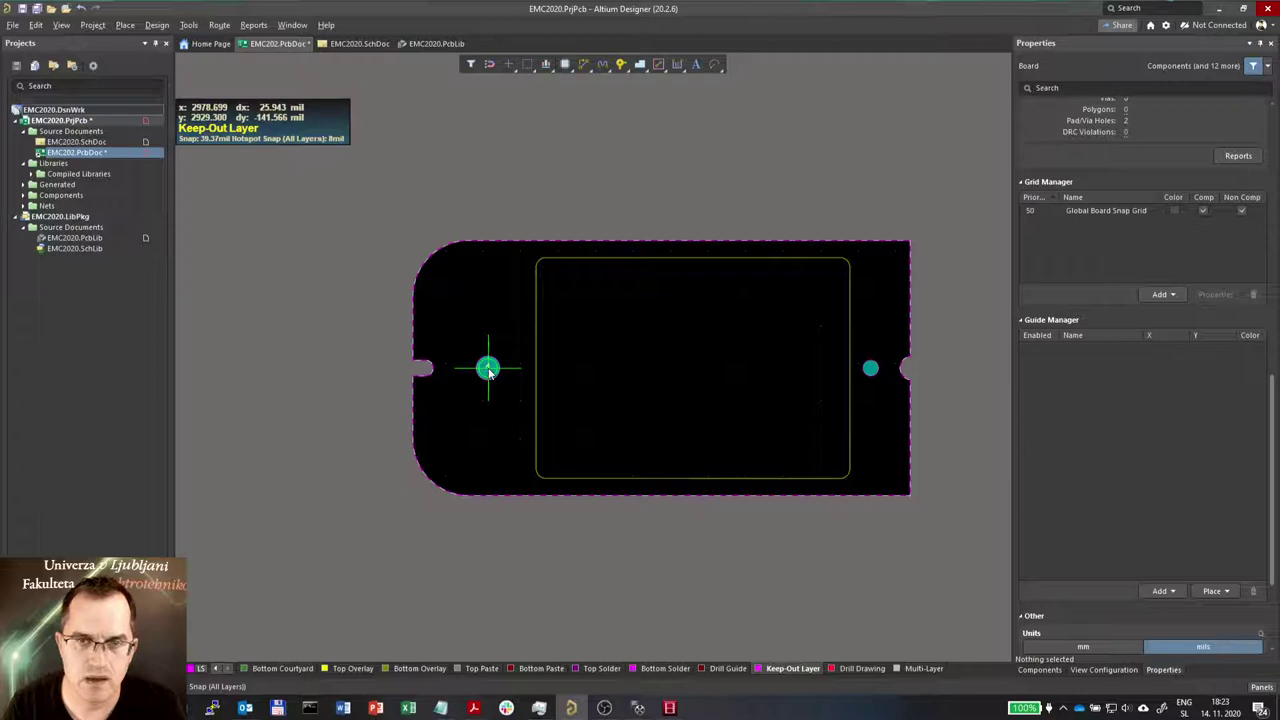
{"action": "left_click", "coordinate": [489, 372]}
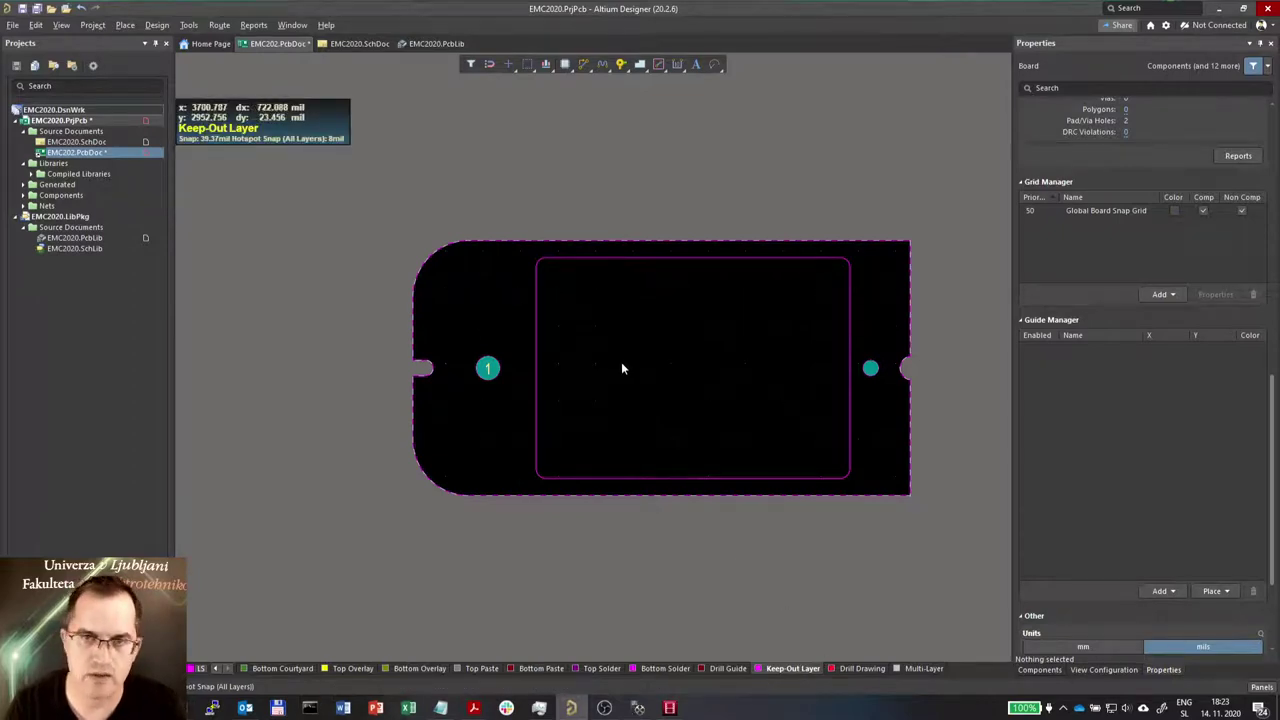
Isolate the Keep-Out Layer and restrict the whole pasted rounded rectangle to the Bottom Layer
{"action": "key", "text": "shift+s"}
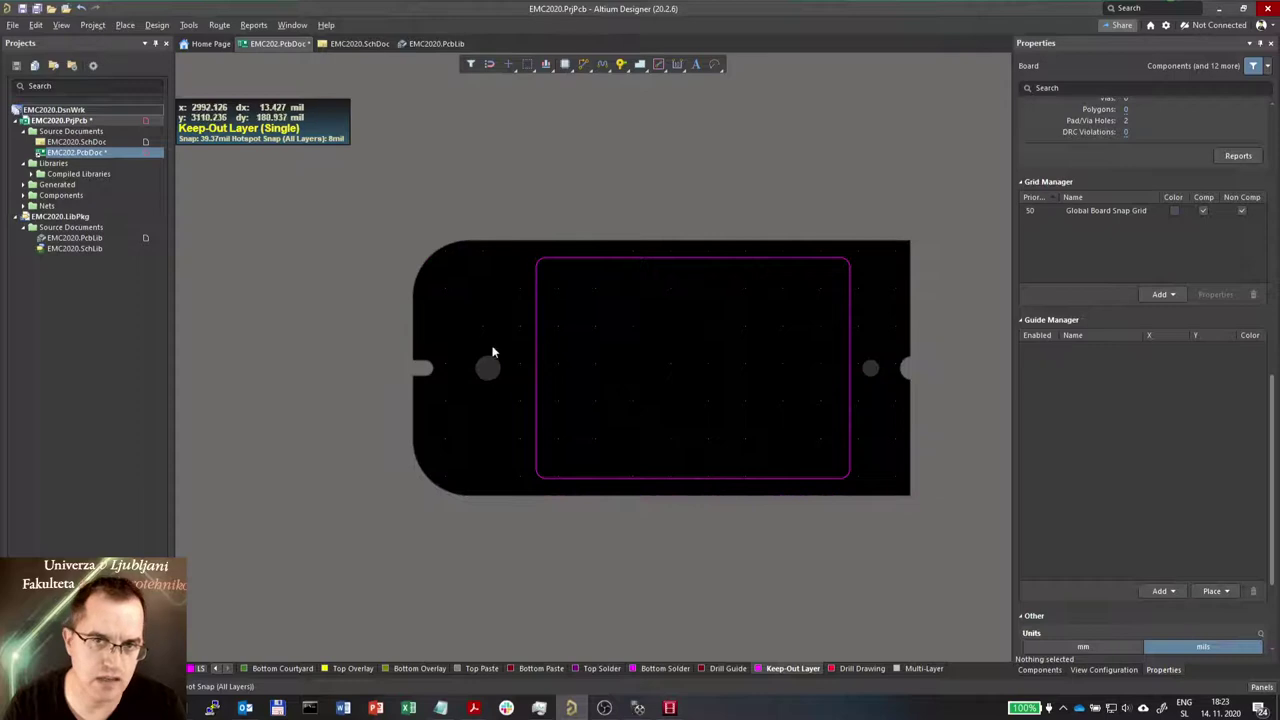
{"action": "left_click_drag", "start_coordinate": [517, 208], "coordinate": [861, 546]}
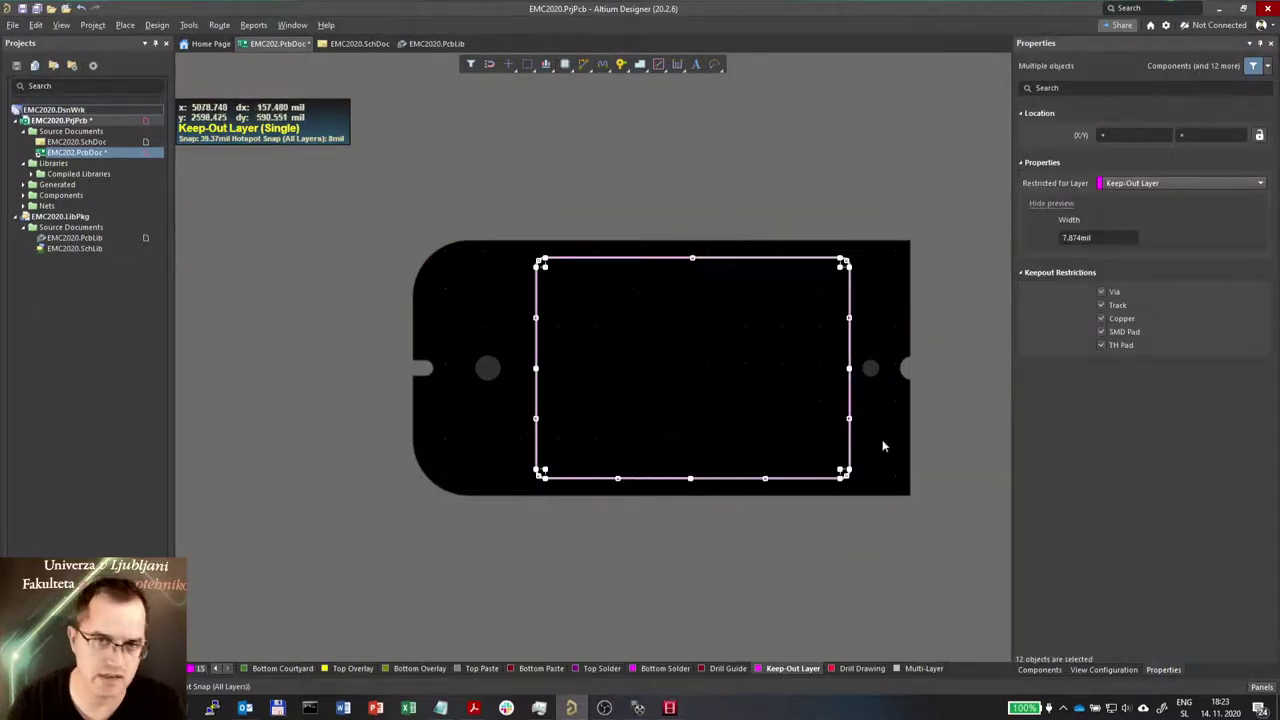
{"action": "left_click", "coordinate": [1145, 185]}
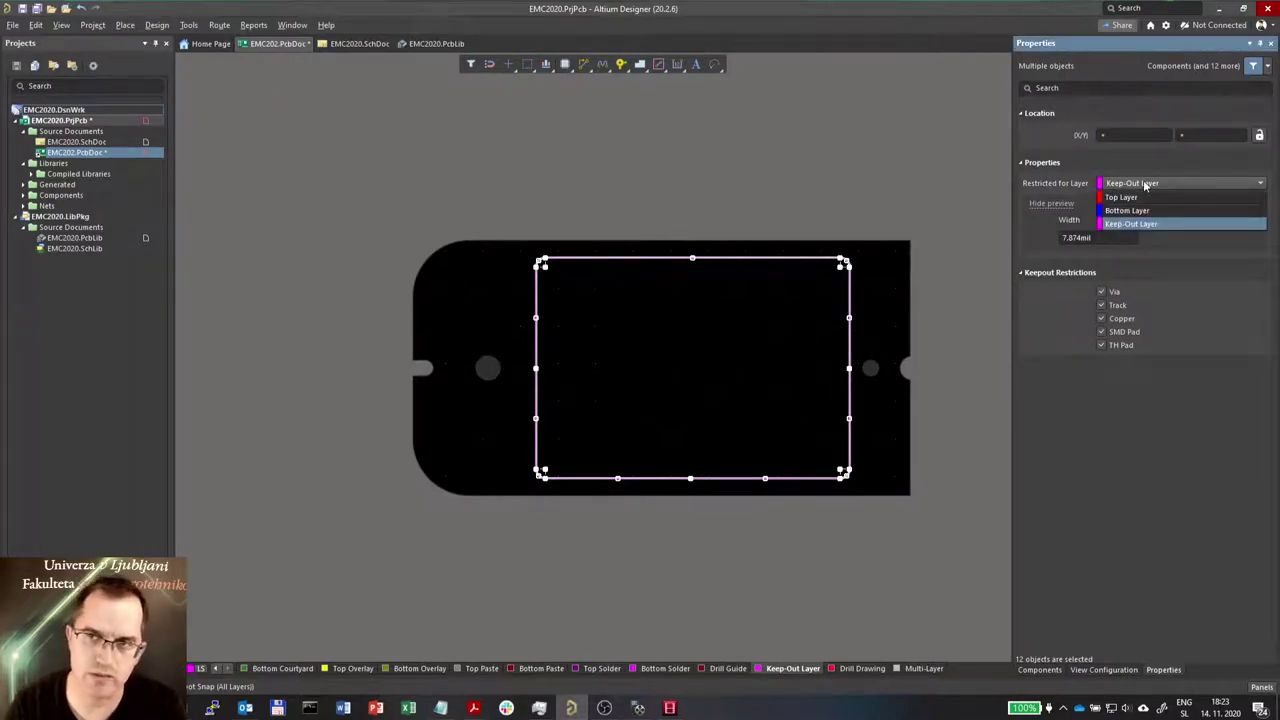
{"action": "left_click", "coordinate": [1148, 210]}
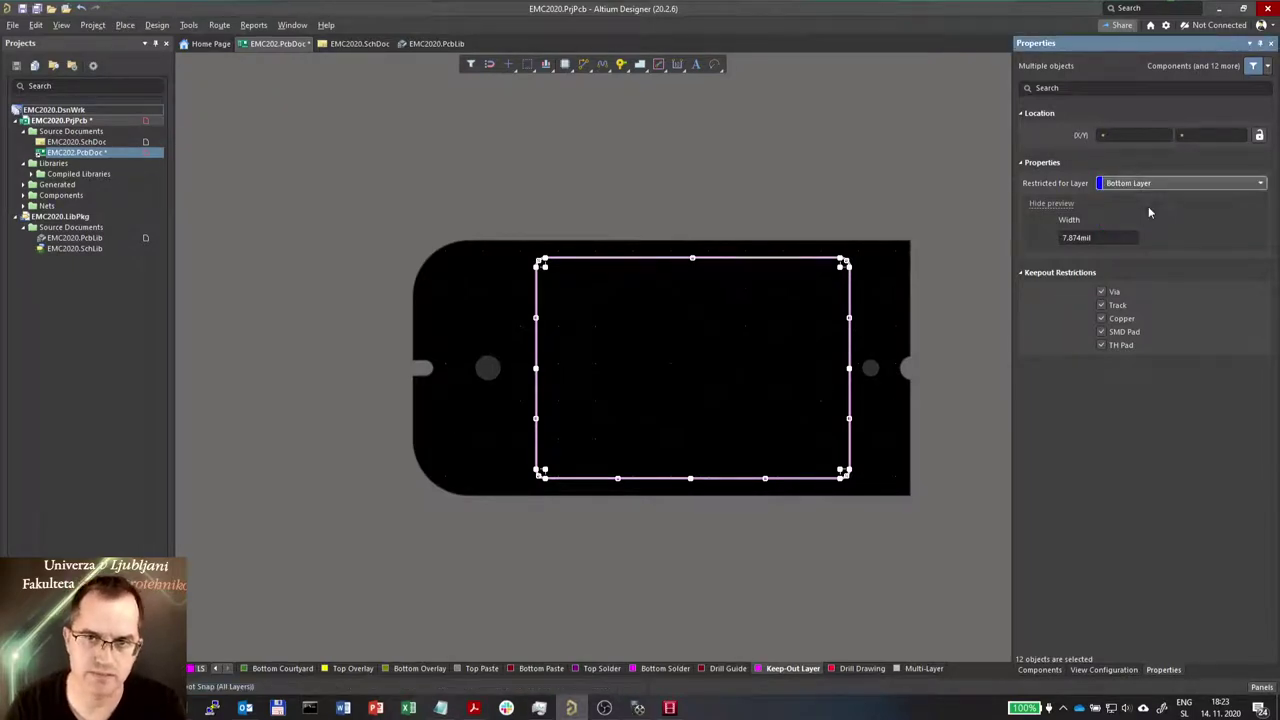
Allow vias, tracks and copper in the rectangle's keepout restrictions, keeping only SMD Pad and TH Pad restricted, and show all layers again
{"action": "left_click", "coordinate": [1101, 291]}
{"action": "left_click", "coordinate": [1101, 305]}
{"action": "left_click", "coordinate": [1101, 318]}
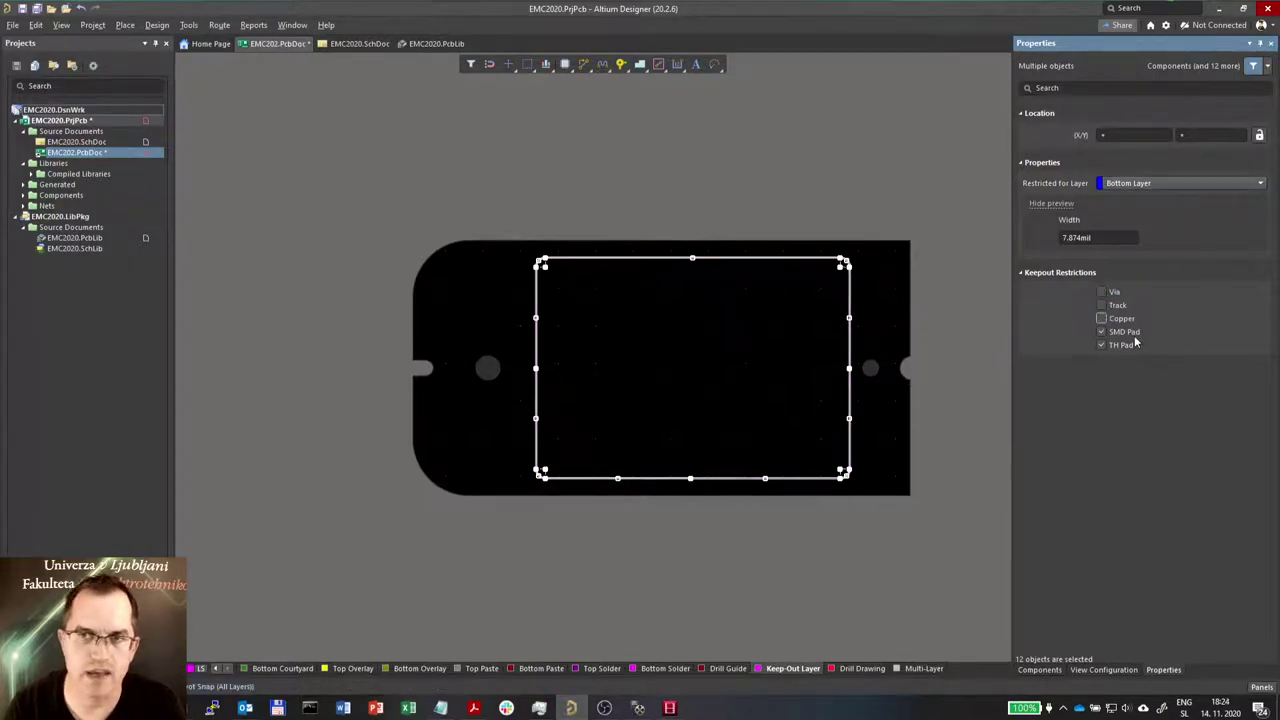
{"action": "left_click", "coordinate": [916, 218]}
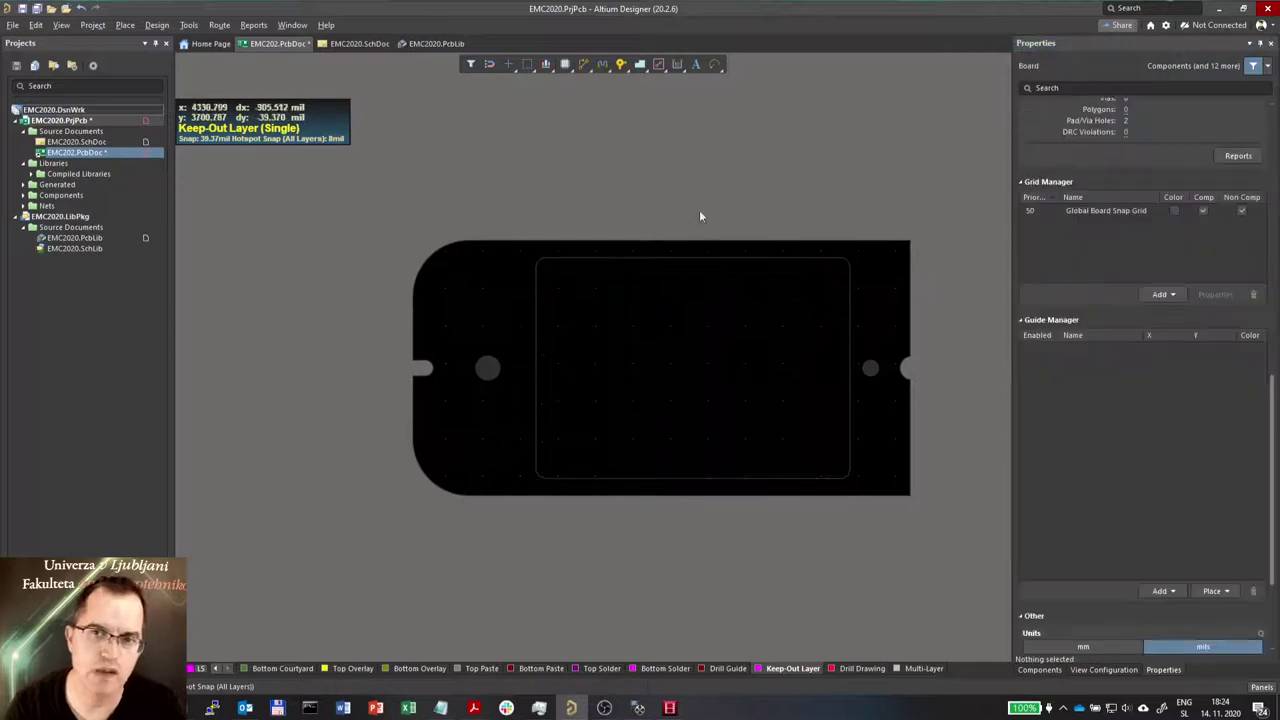
{"action": "key", "text": "shift+s"}
{"action": "key", "text": "shift+s"}
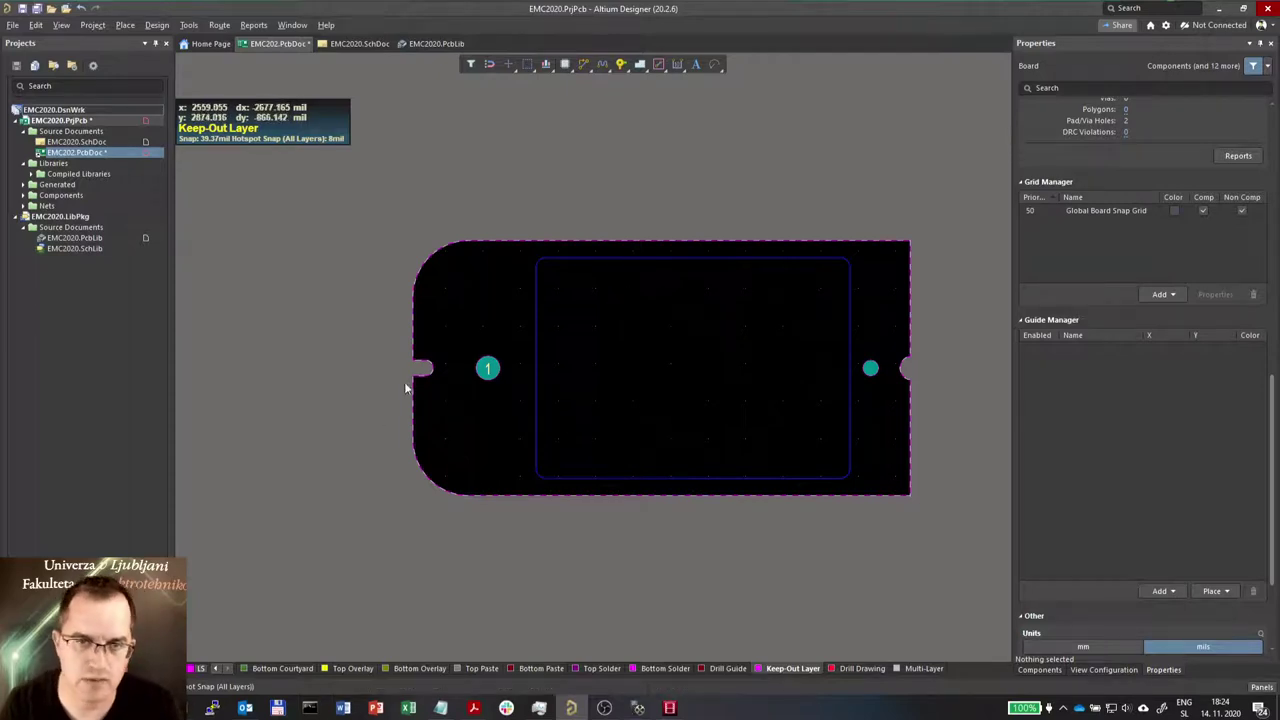
Copy the complete board outline, including both notches, using the center of pad 1 as the reference point
{"action": "scroll", "coordinate": [403, 406], "scroll_direction": "up", "scroll_amount": 4, "text": "ctrl"}
{"action": "left_click", "coordinate": [439, 347]}
{"action": "key", "text": "Tab"}
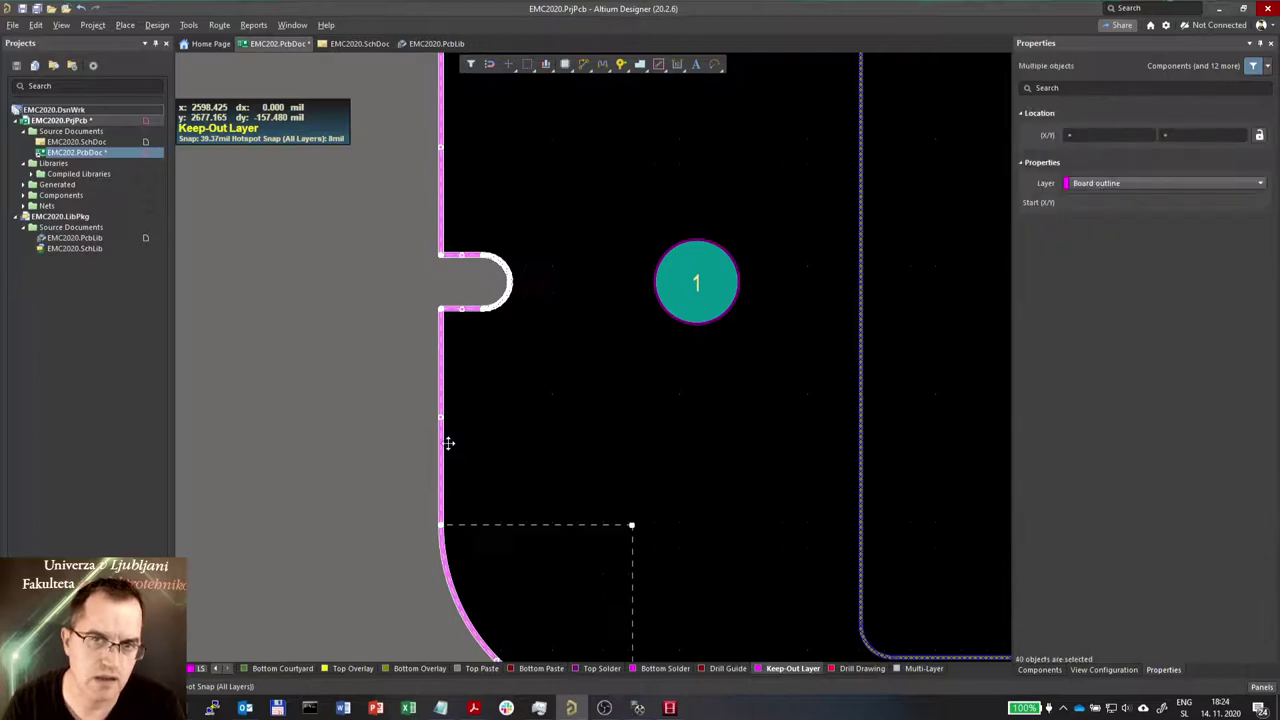
{"action": "scroll", "coordinate": [448, 443], "scroll_direction": "down", "scroll_amount": 4, "text": "ctrl"}
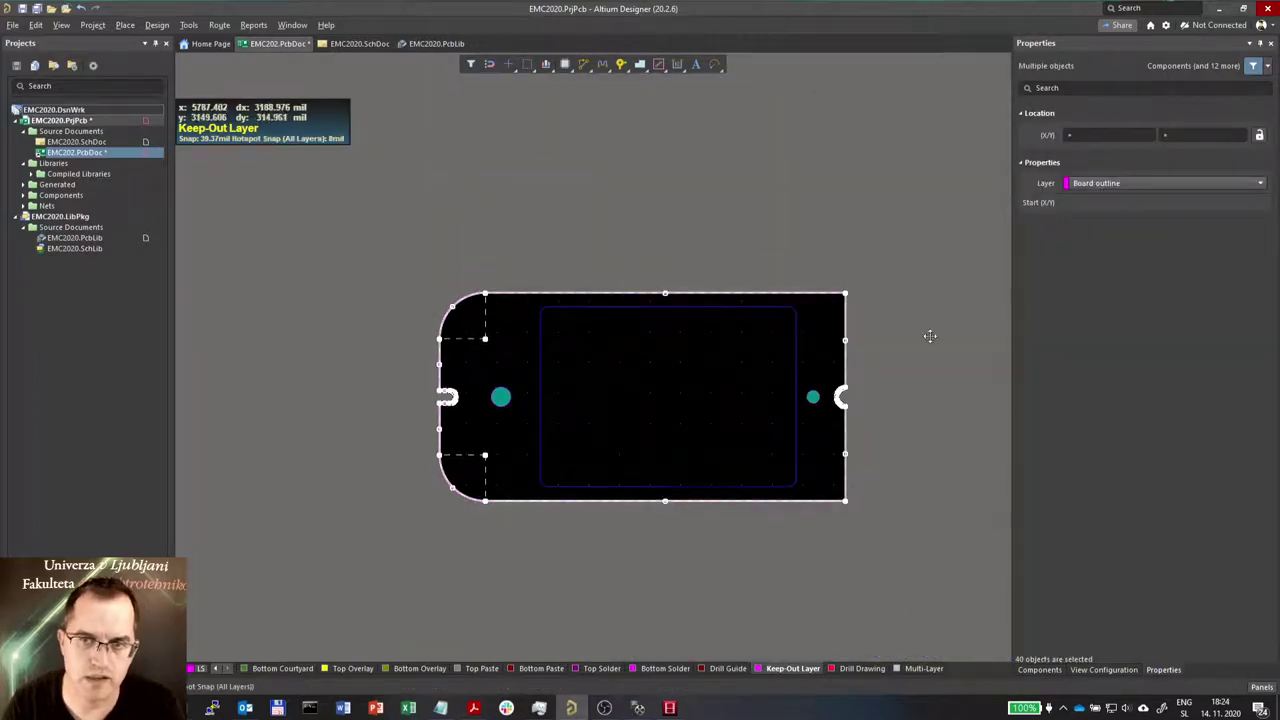
{"action": "key", "text": "ctrl+c"}
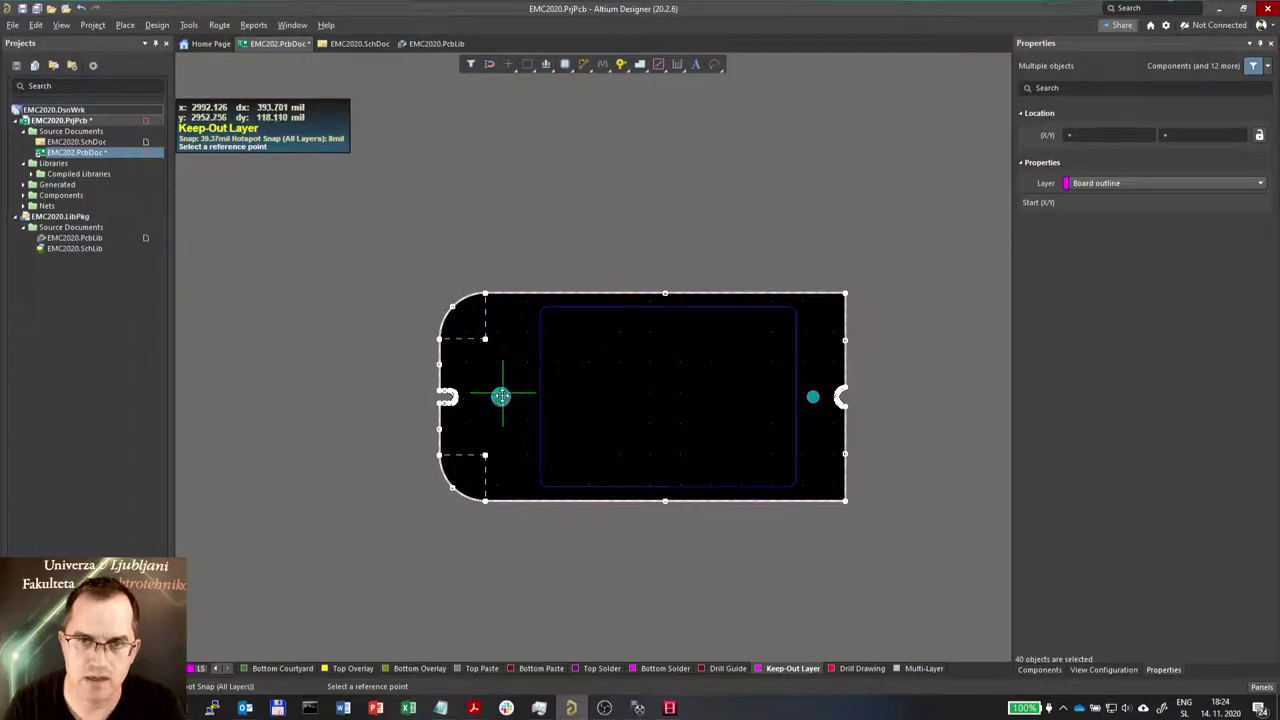
{"action": "scroll", "coordinate": [501, 396], "scroll_direction": "up", "scroll_amount": 3, "text": "ctrl"}
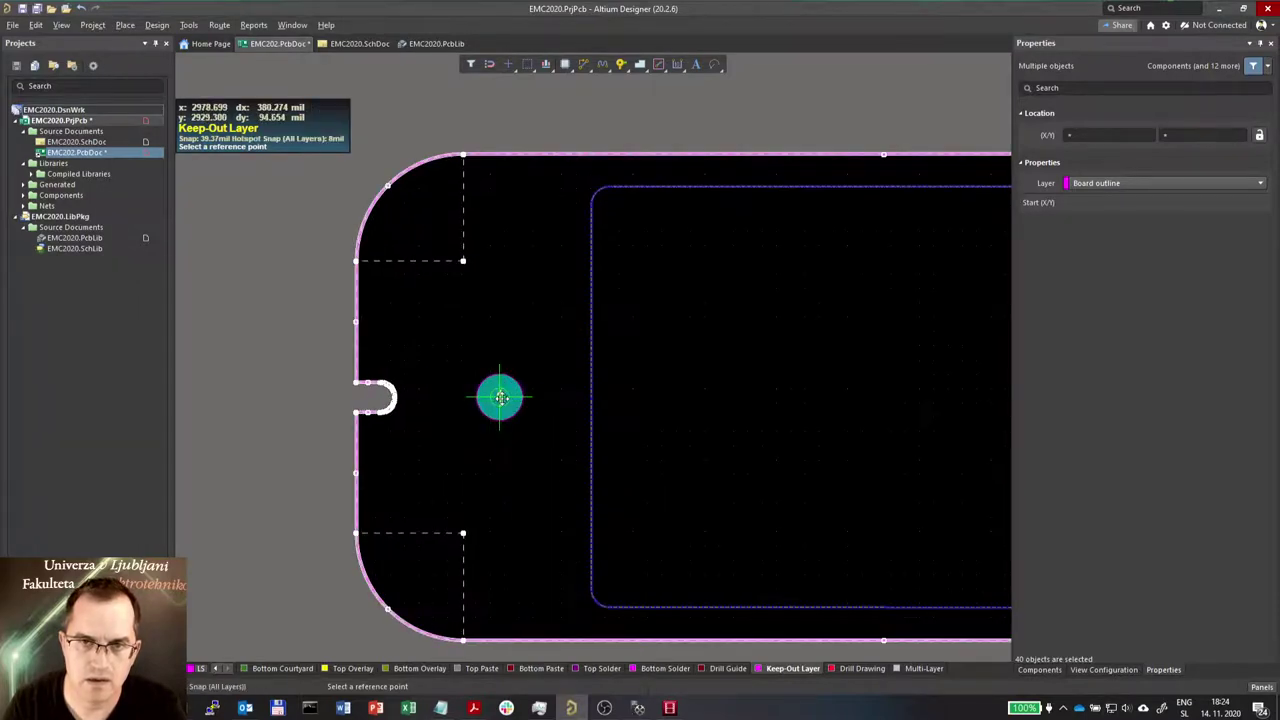
{"action": "key", "text": "Escape"}
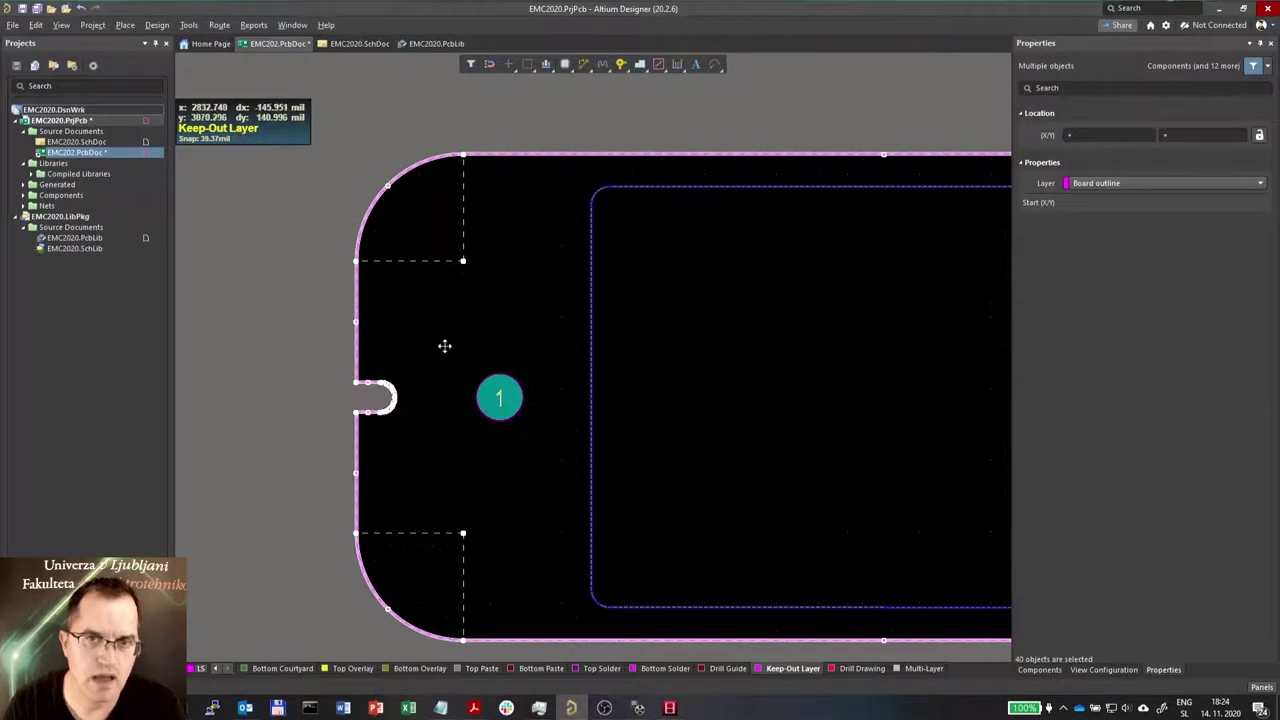
Paste the copied outline onto the Keep-Out Layer with Paste Special, placing its reference point on the center of pad 1
{"action": "scroll", "coordinate": [443, 343], "scroll_direction": "down", "scroll_amount": 3, "text": "ctrl"}
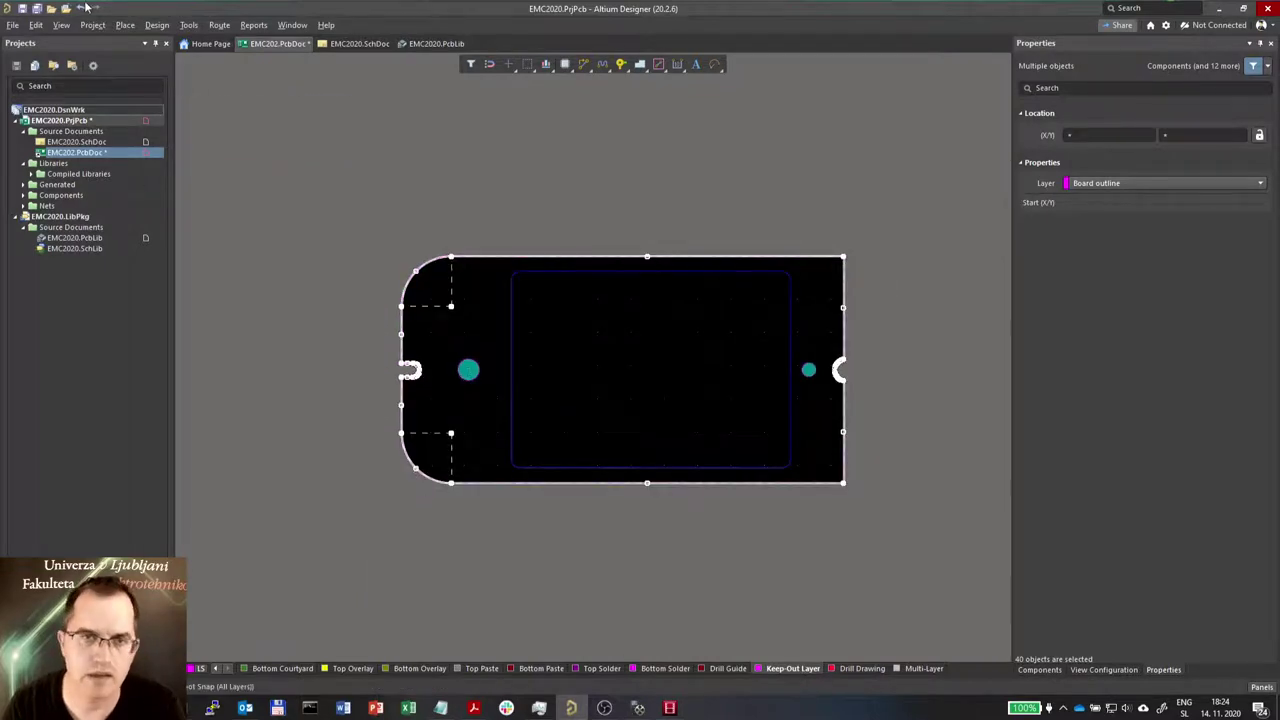
{"action": "left_click", "coordinate": [35, 25]}
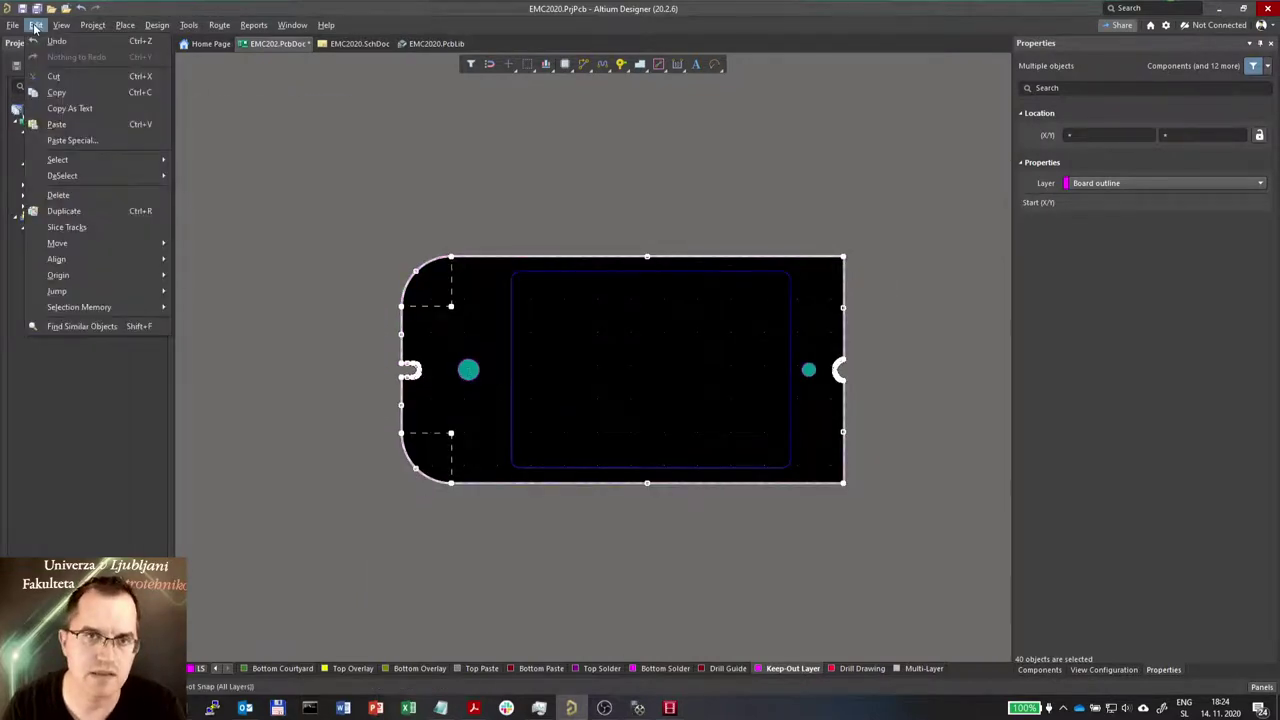
{"action": "left_click", "coordinate": [55, 137]}
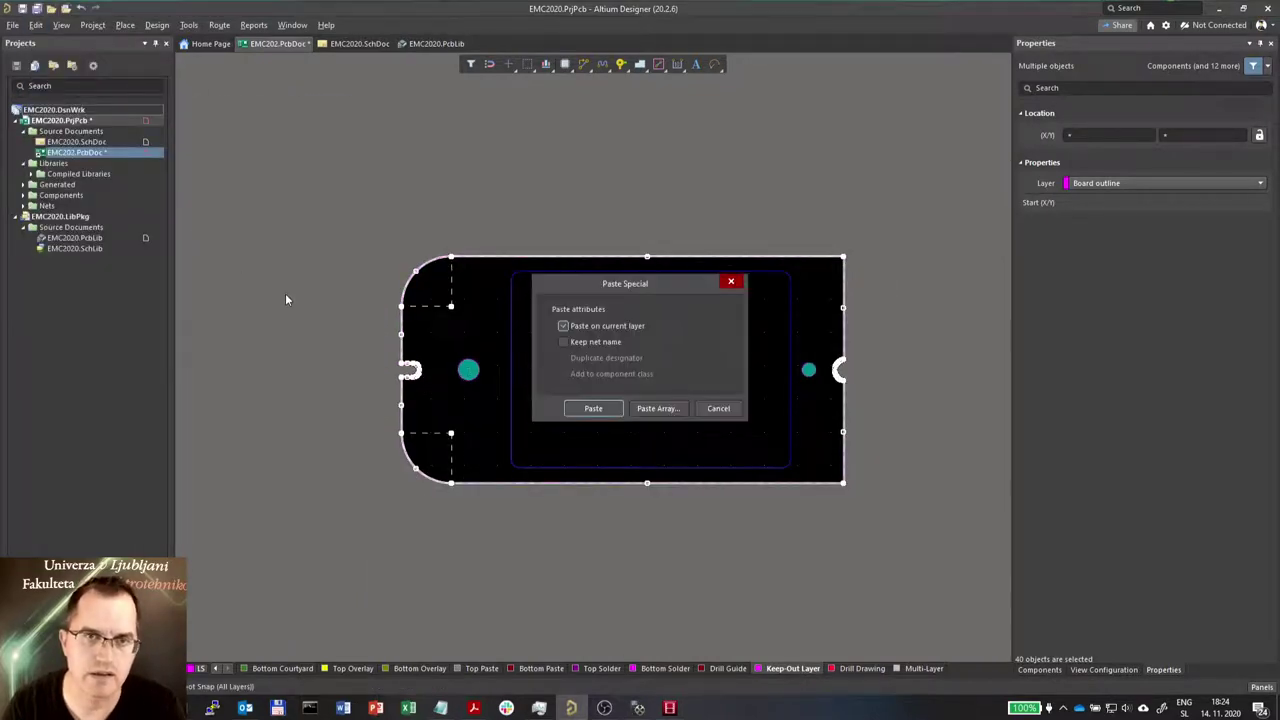
{"action": "left_click", "coordinate": [594, 409]}
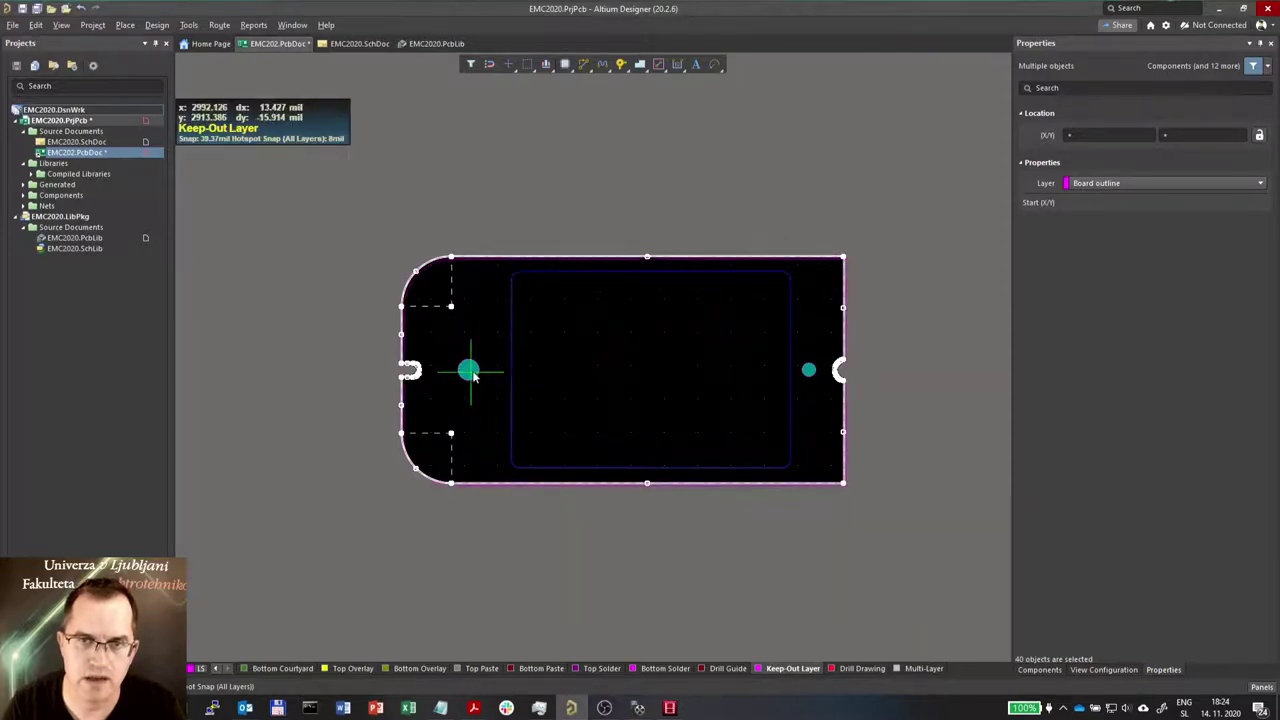
{"action": "scroll", "coordinate": [469, 371], "scroll_direction": "up", "scroll_amount": 3, "text": "ctrl"}
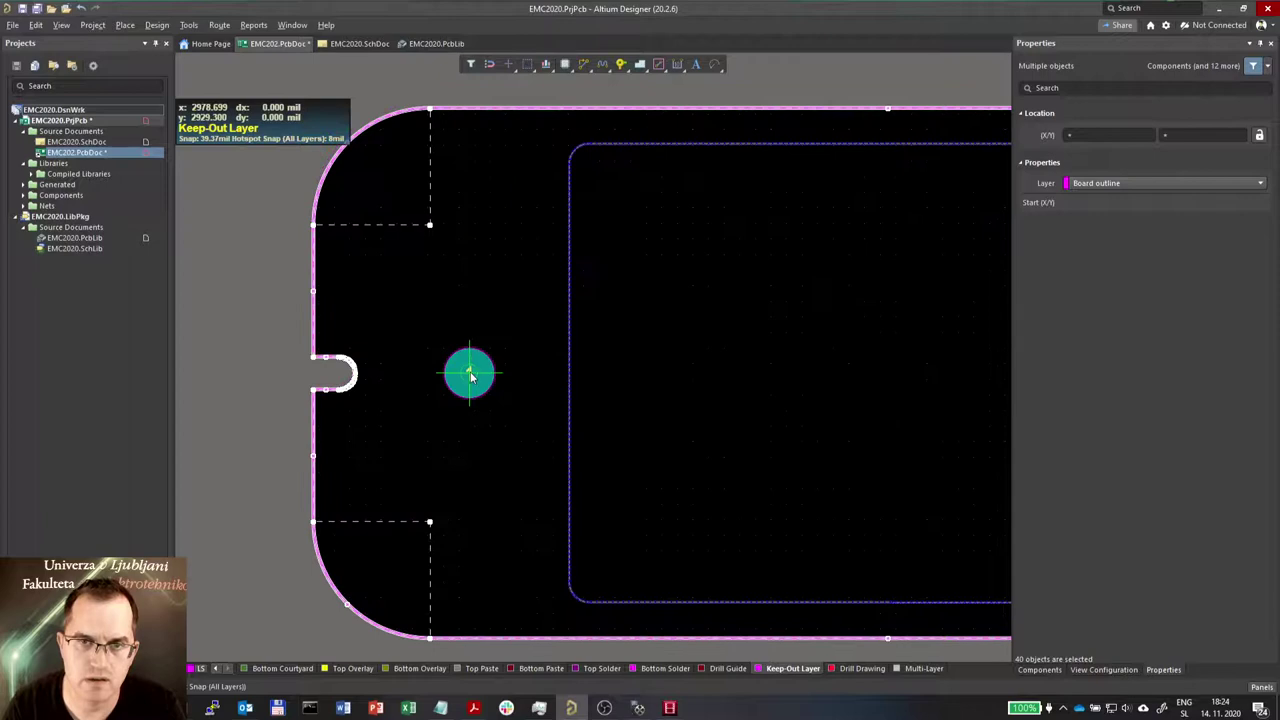
{"action": "left_click", "coordinate": [469, 373]}
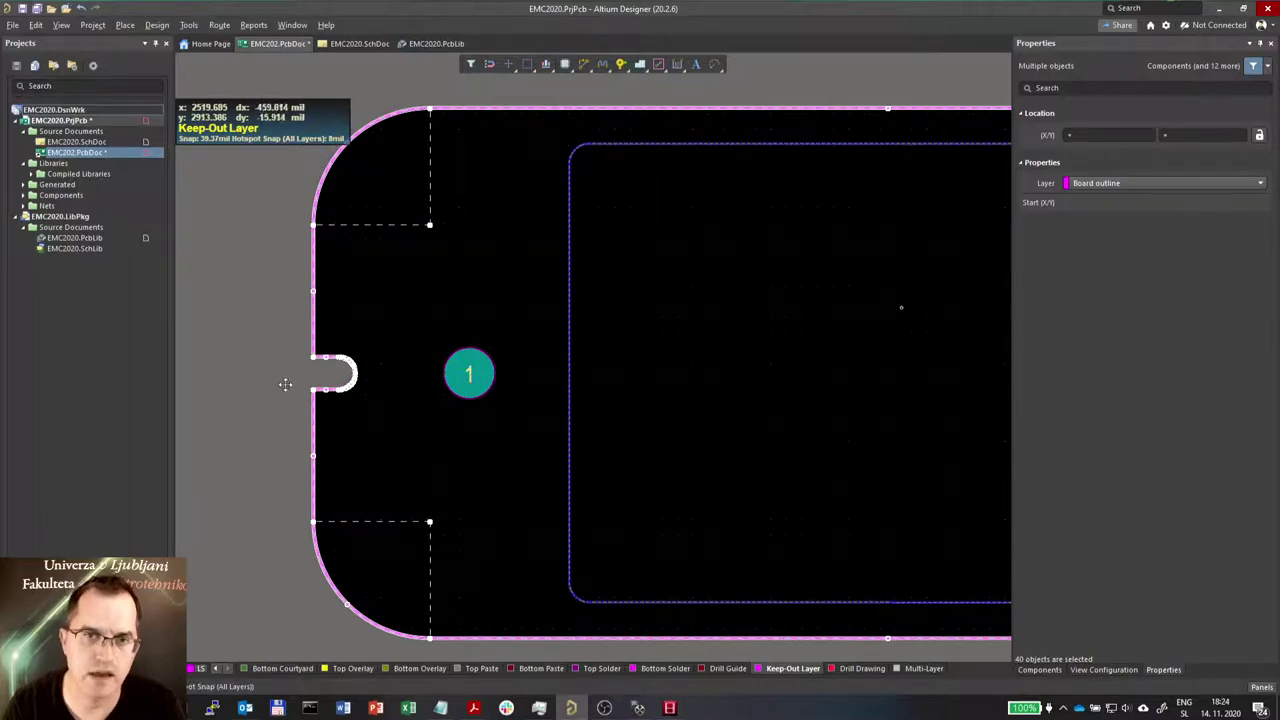
{"action": "left_click", "coordinate": [323, 405]}
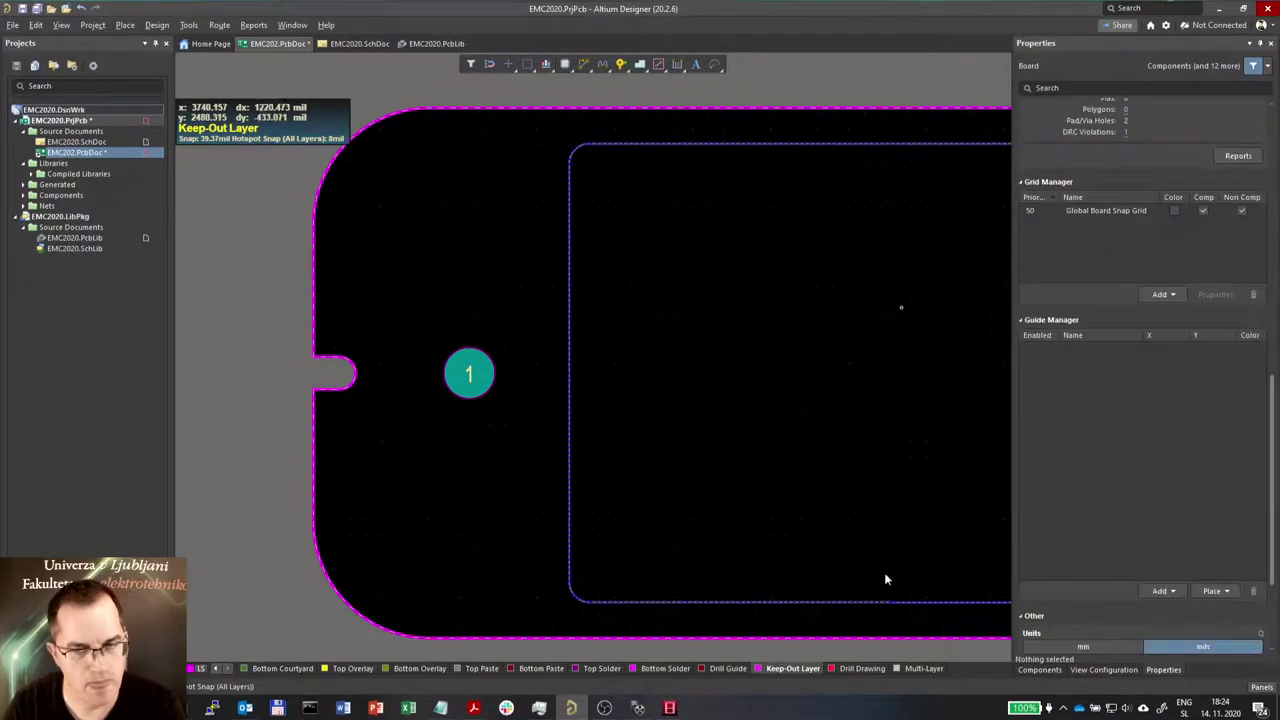
Isolate the Keep-Out Layer and move the lower half of the left slot's keepout contour by X 0.5 mm and Y -0.5 mm
{"action": "left_click", "coordinate": [795, 669]}
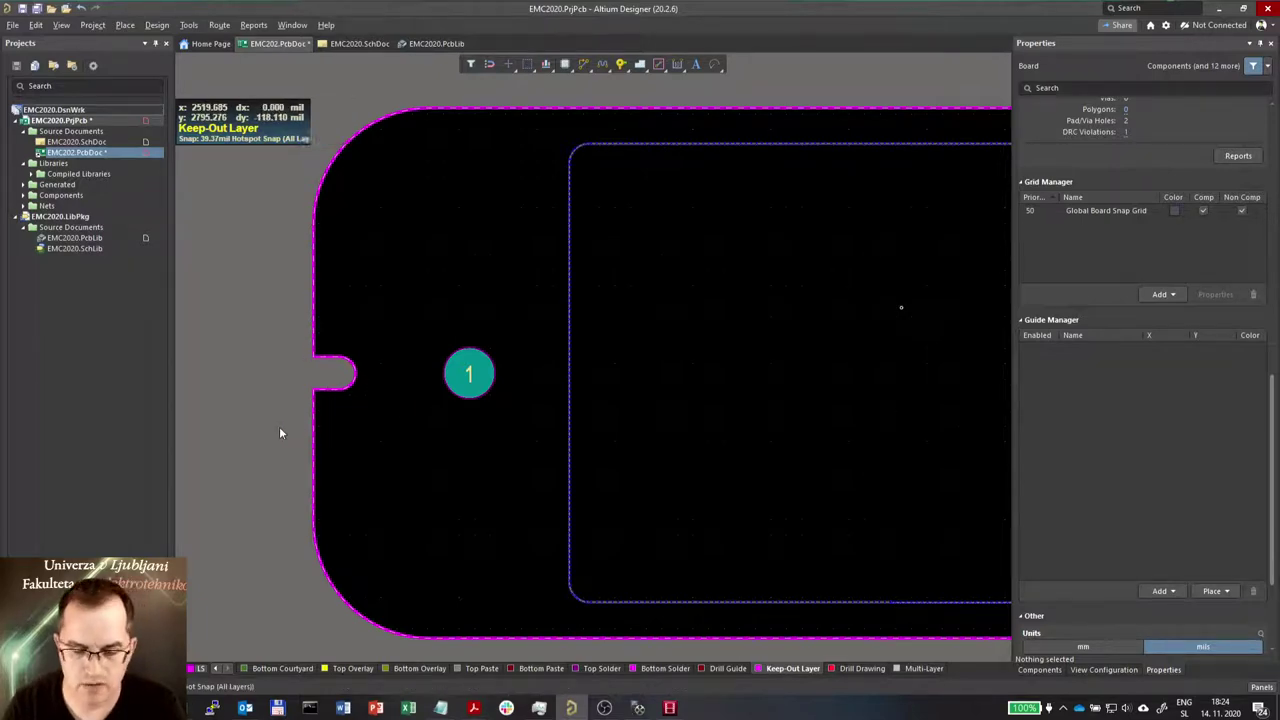
{"action": "scroll", "coordinate": [278, 432], "scroll_direction": "up", "scroll_amount": 1, "text": "ctrl"}
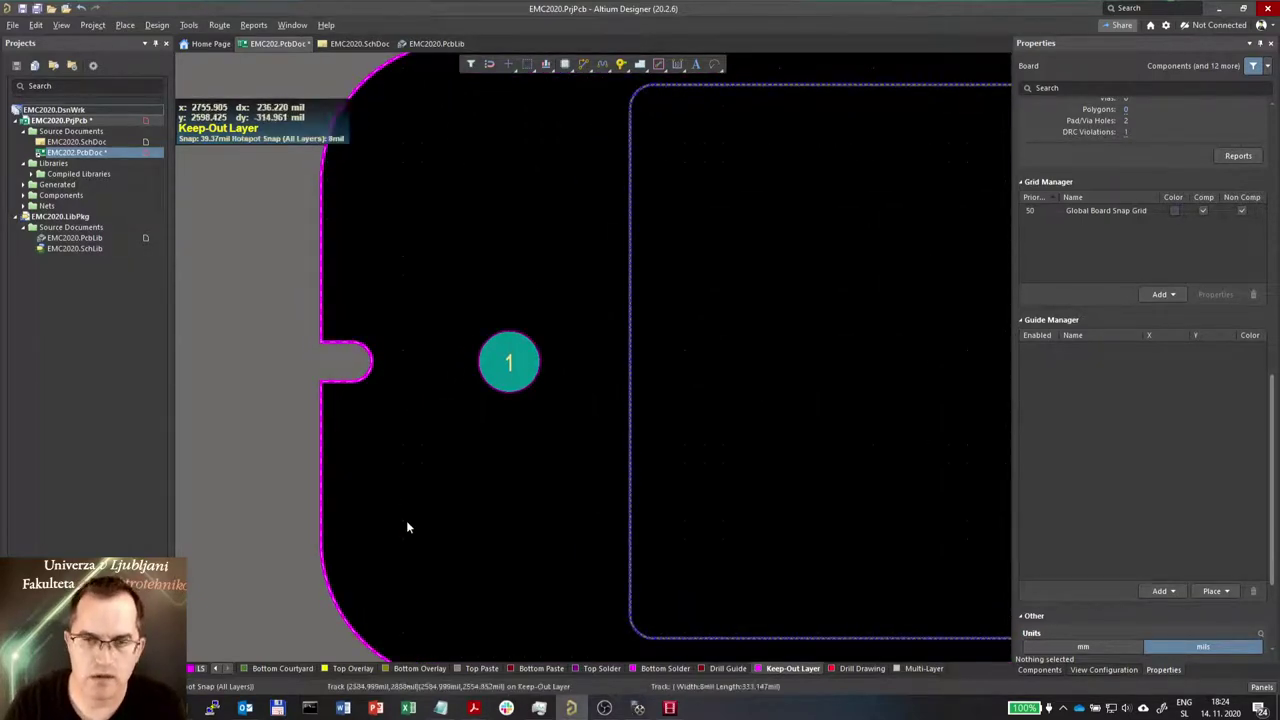
{"action": "key", "text": "shift+s"}
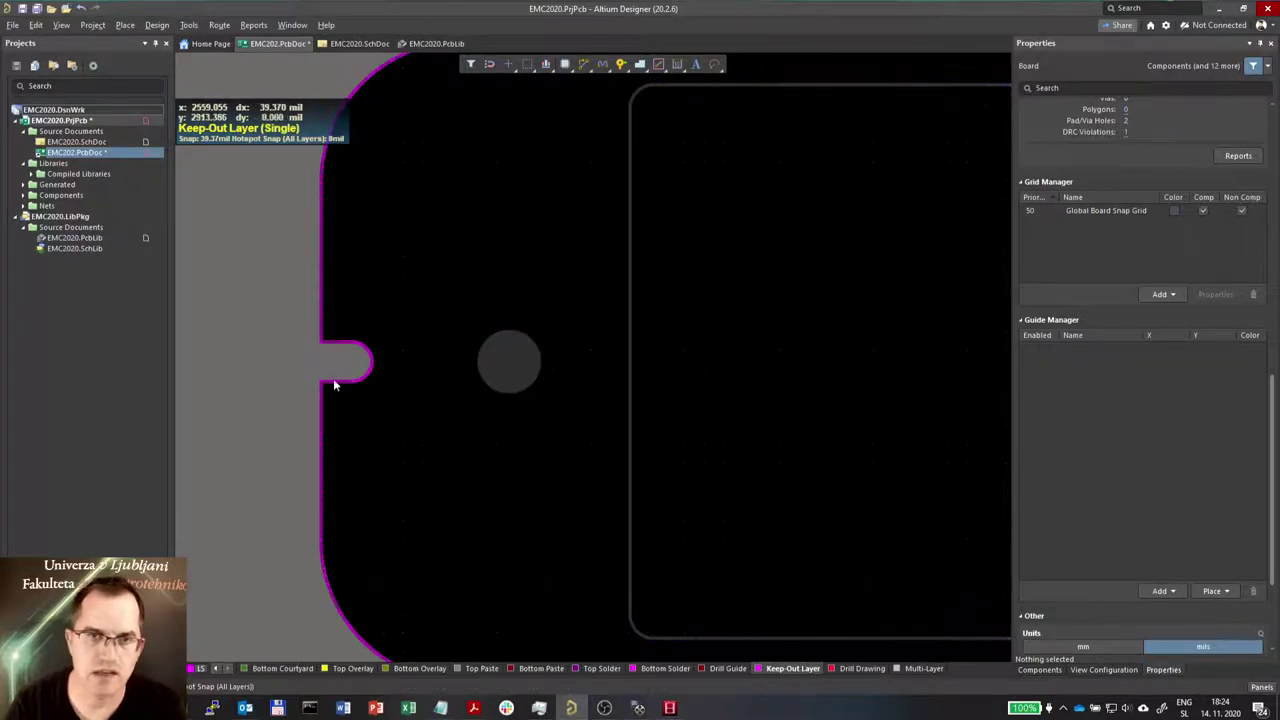
{"action": "scroll", "coordinate": [320, 366], "scroll_direction": "up", "scroll_amount": 4, "text": "ctrl"}
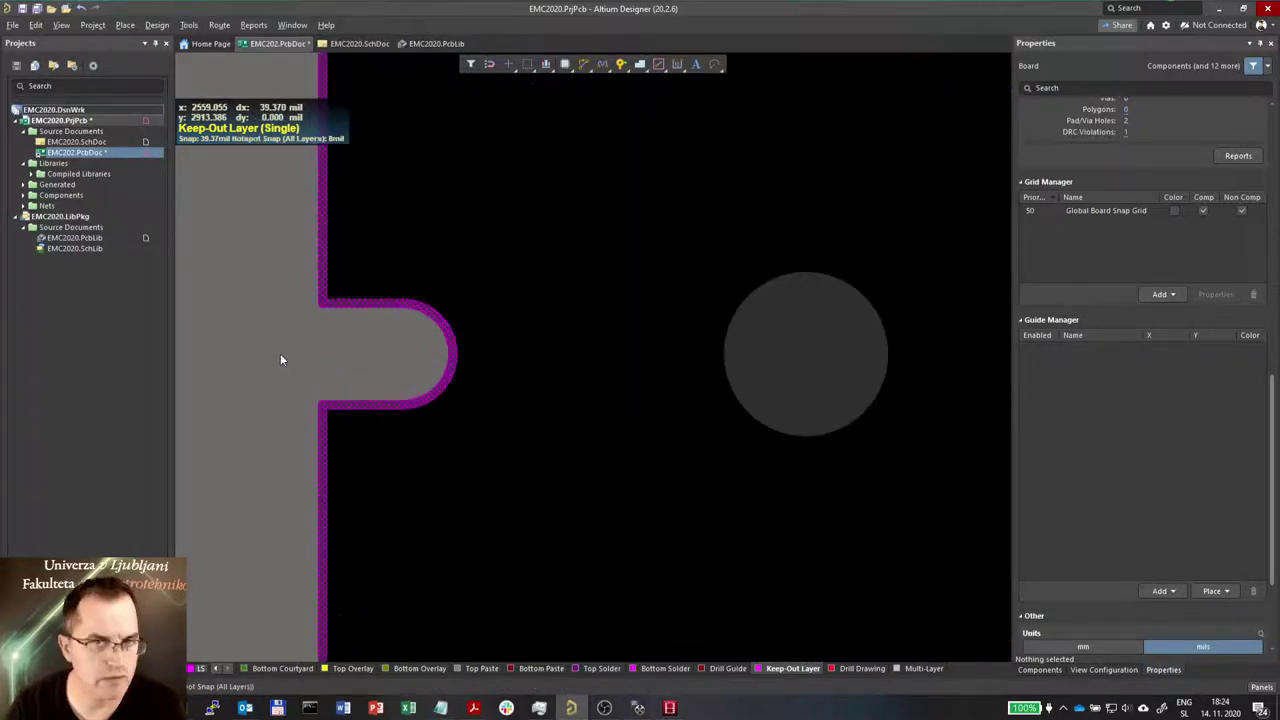
{"action": "left_click_drag", "start_coordinate": [276, 350], "coordinate": [530, 468]}
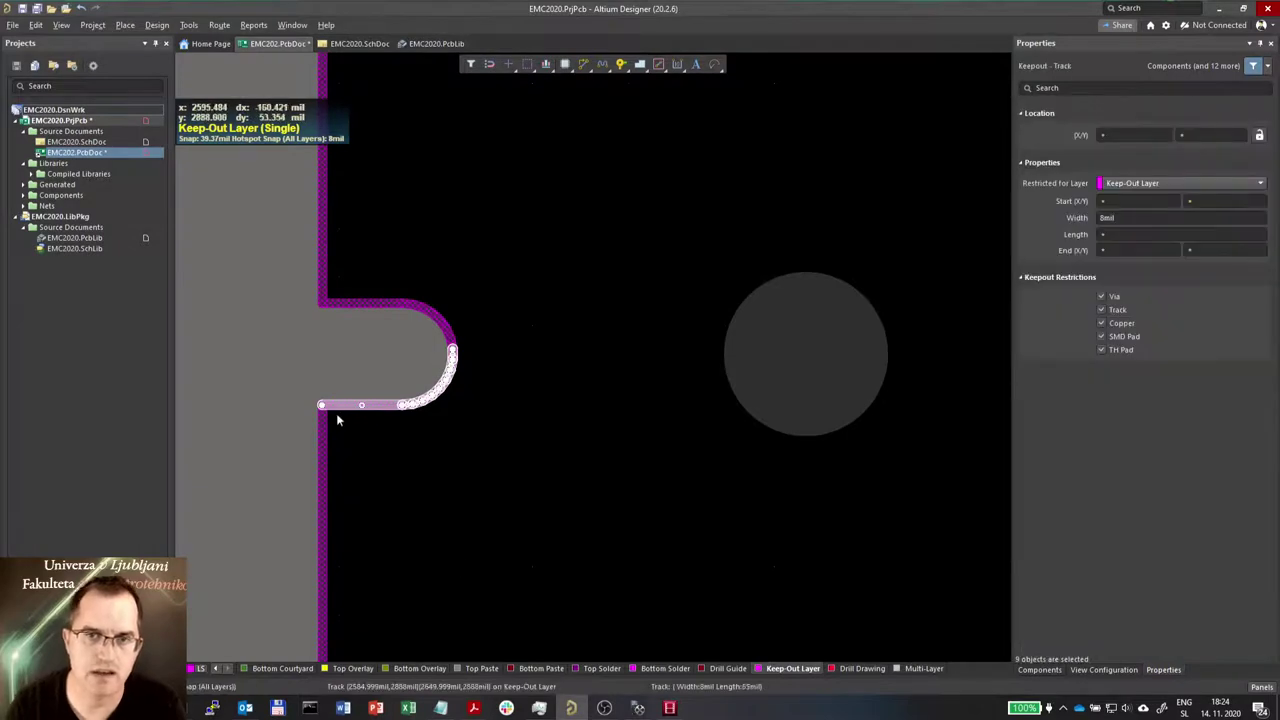
{"action": "scroll", "coordinate": [303, 373], "scroll_direction": "up", "scroll_amount": 2, "text": "ctrl"}
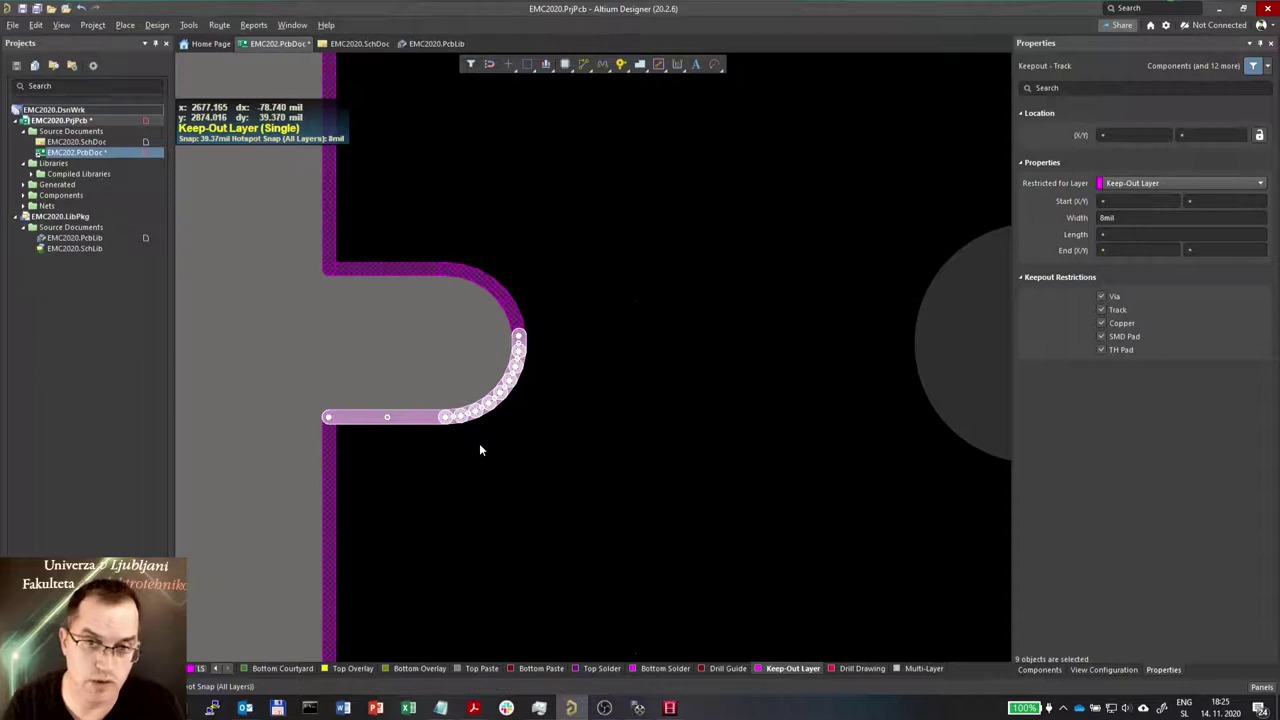
{"action": "left_click", "coordinate": [36, 25]}
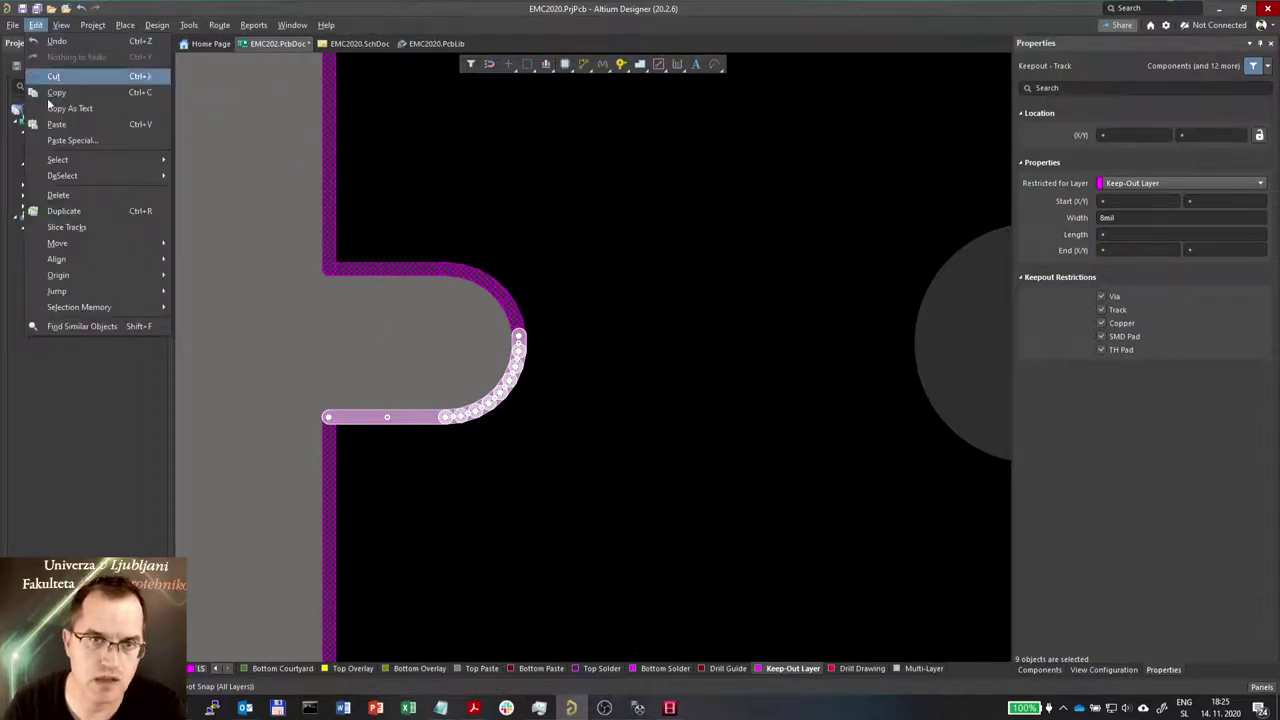
{"action": "mouse_move", "coordinate": [72, 243]}
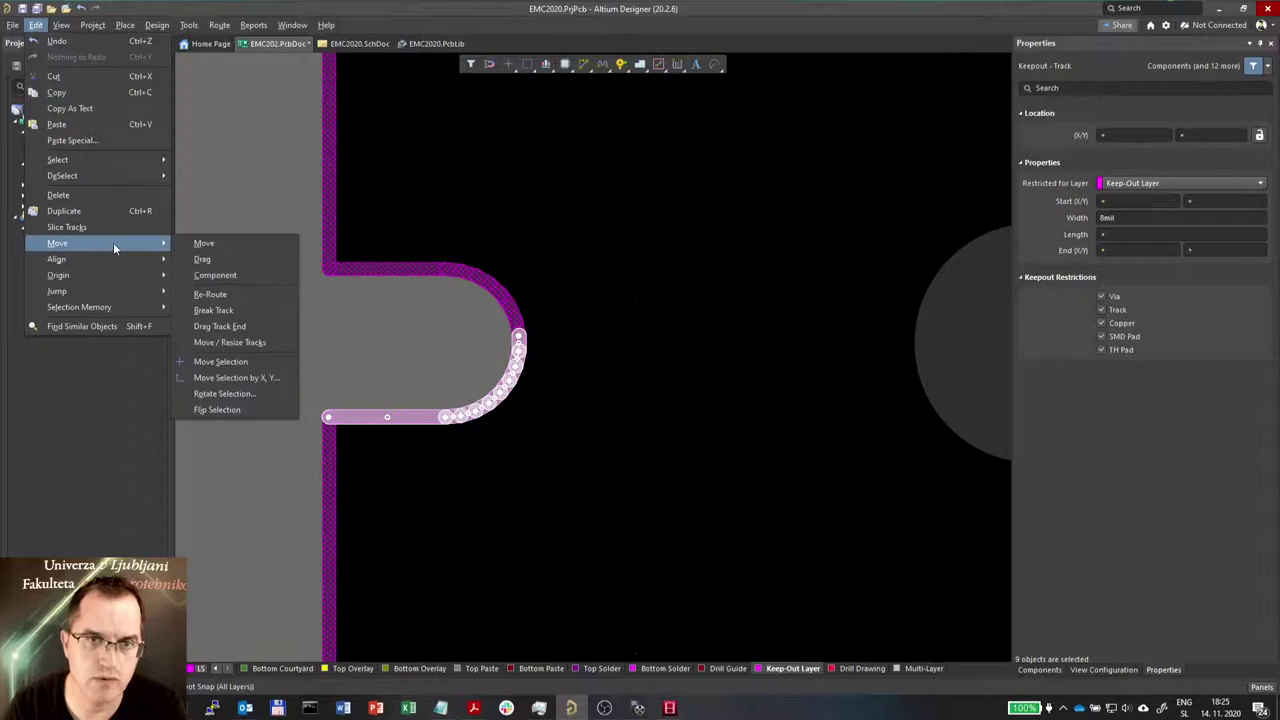
{"action": "left_click", "coordinate": [240, 377]}
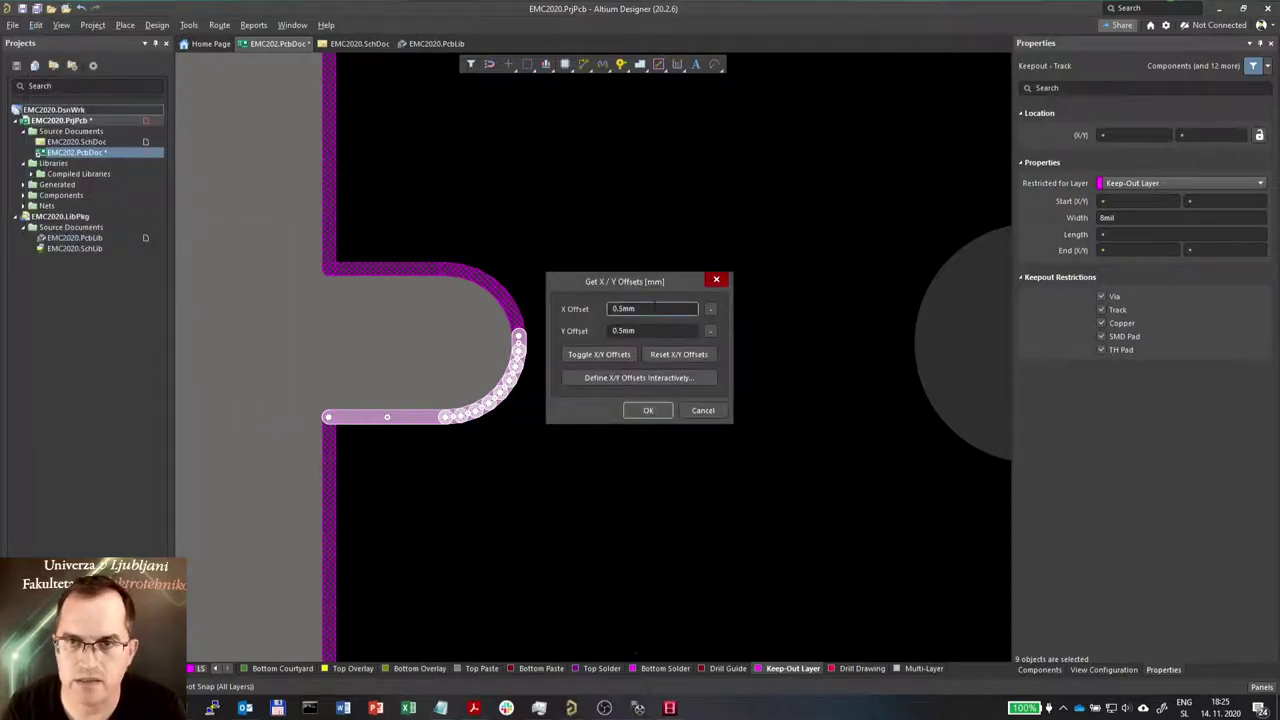
{"action": "left_click", "coordinate": [709, 331]}
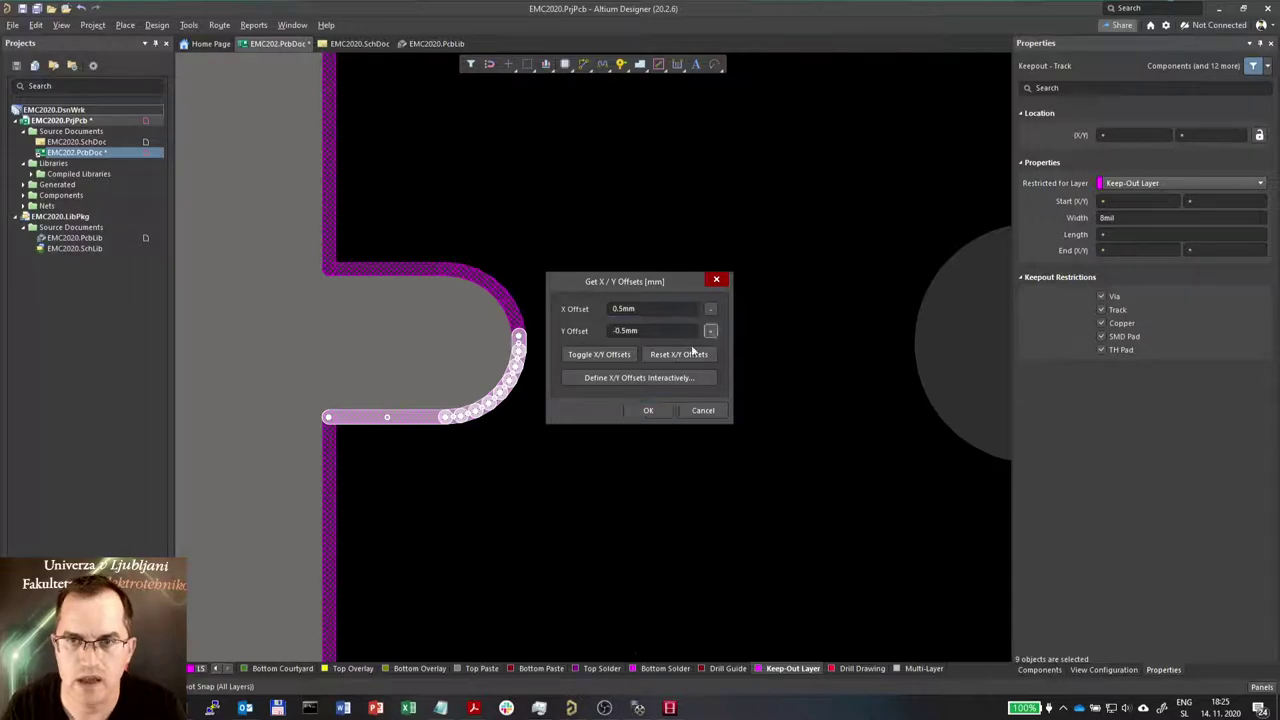
{"action": "left_click", "coordinate": [652, 414]}
Move the upper half of the left slot's keepout contour by X 0.5 mm and Y 0.5 mm
{"action": "left_click_drag", "start_coordinate": [275, 234], "coordinate": [559, 368]}
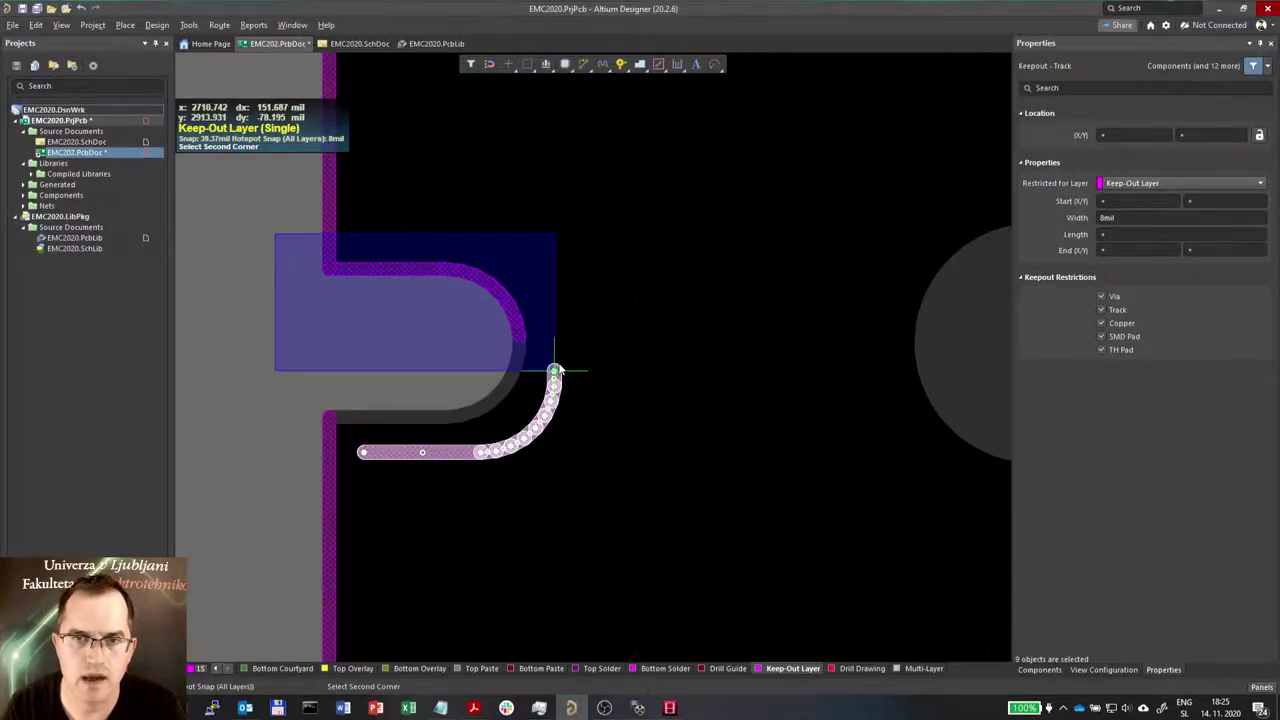
{"action": "left_click", "coordinate": [555, 370]}
{"action": "left_click", "coordinate": [36, 26]}
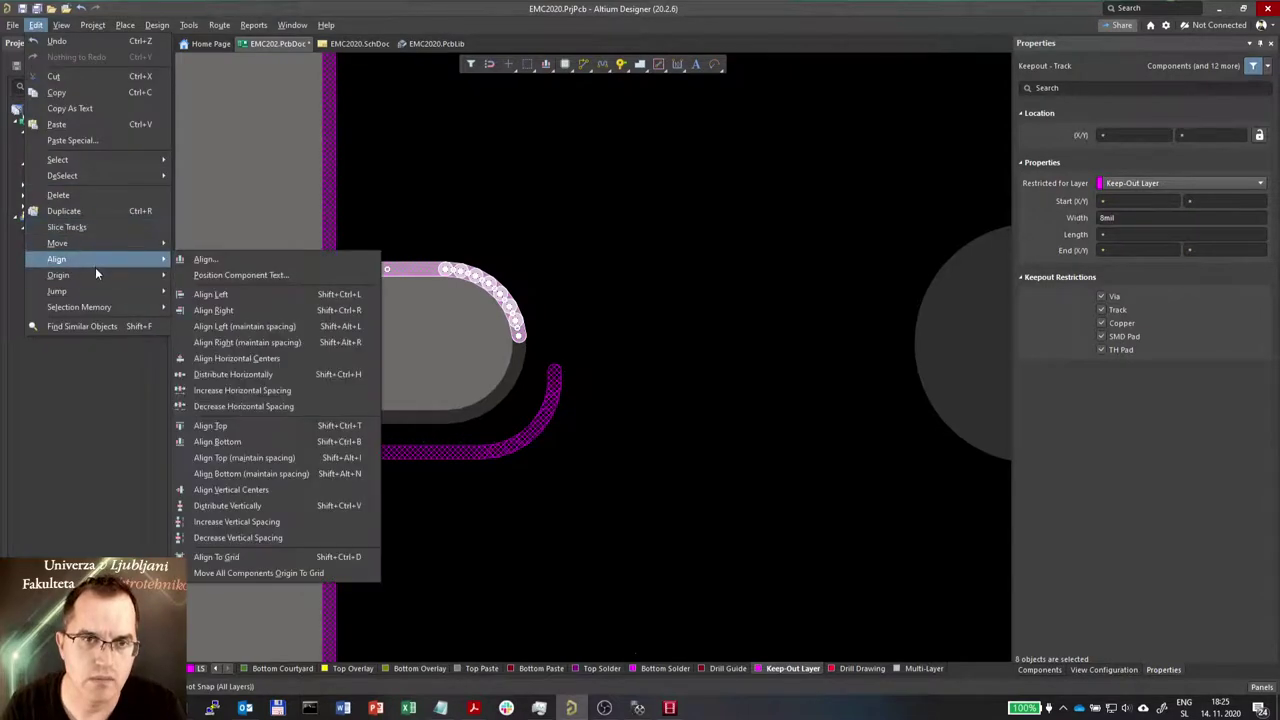
{"action": "mouse_move", "coordinate": [98, 244]}
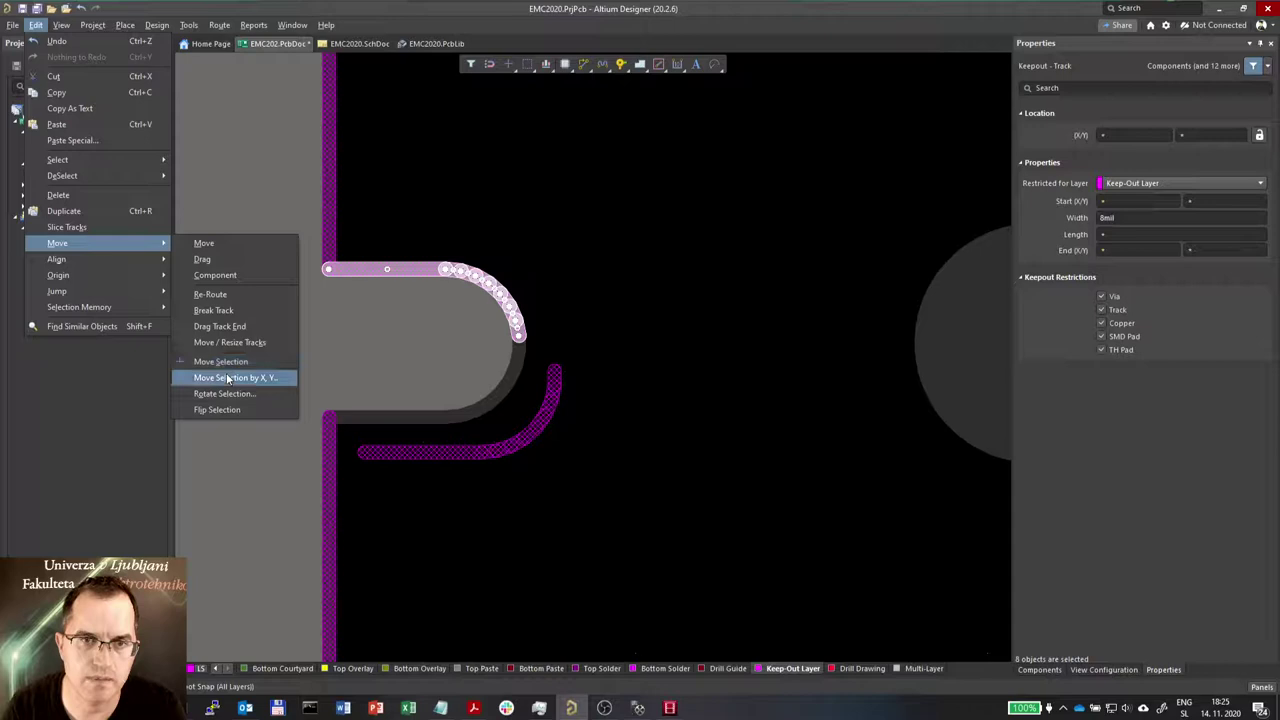
{"action": "left_click", "coordinate": [236, 377]}
{"action": "left_click", "coordinate": [613, 332]}
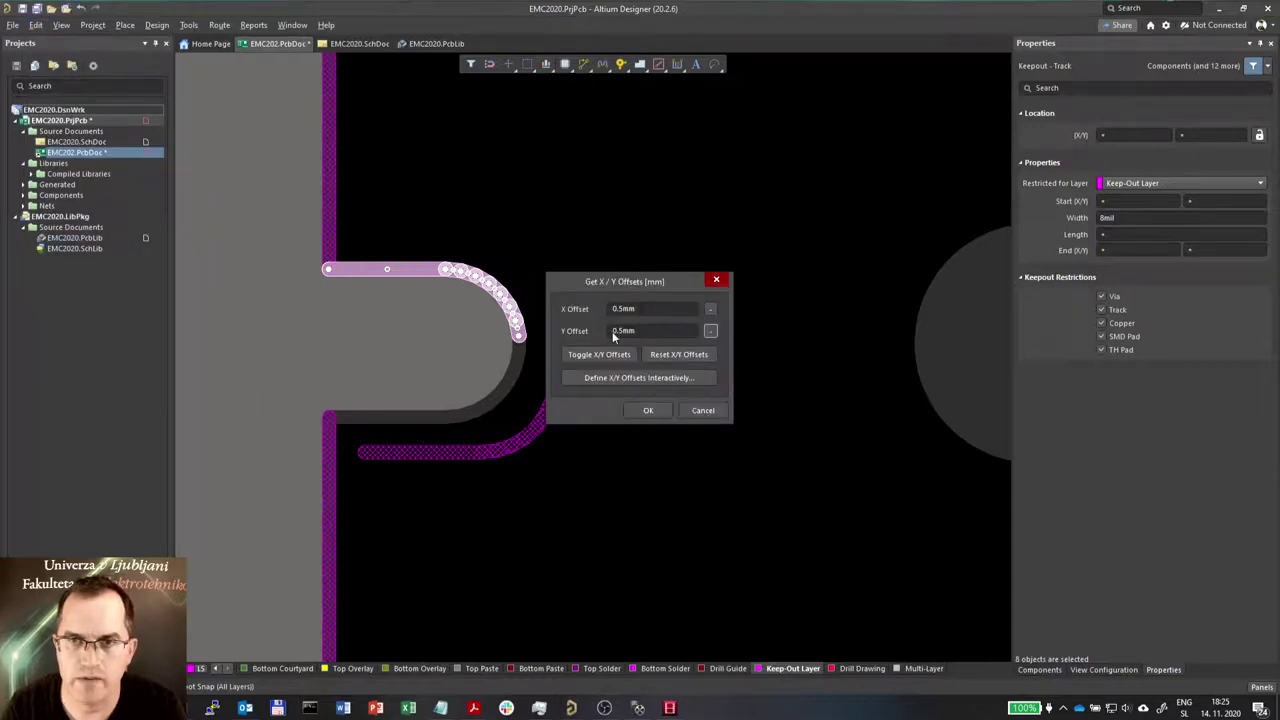
{"action": "left_click", "coordinate": [645, 410]}
{"action": "left_click", "coordinate": [634, 380]}
Extend both horizontal slot keepout tracks to the left board edge and shorten the vertical edge tracks to meet them
{"action": "left_click", "coordinate": [392, 236]}
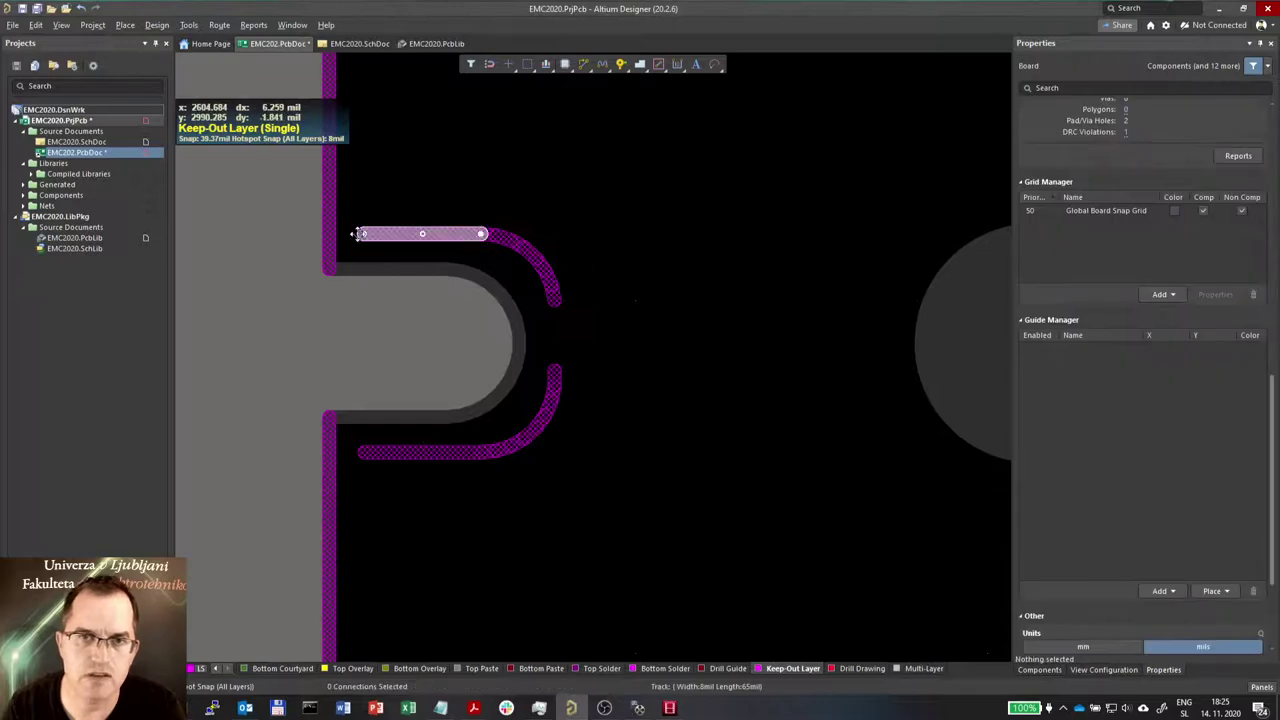
{"action": "left_click_drag", "start_coordinate": [341, 233], "coordinate": [329, 249]}
{"action": "left_click", "coordinate": [332, 261]}
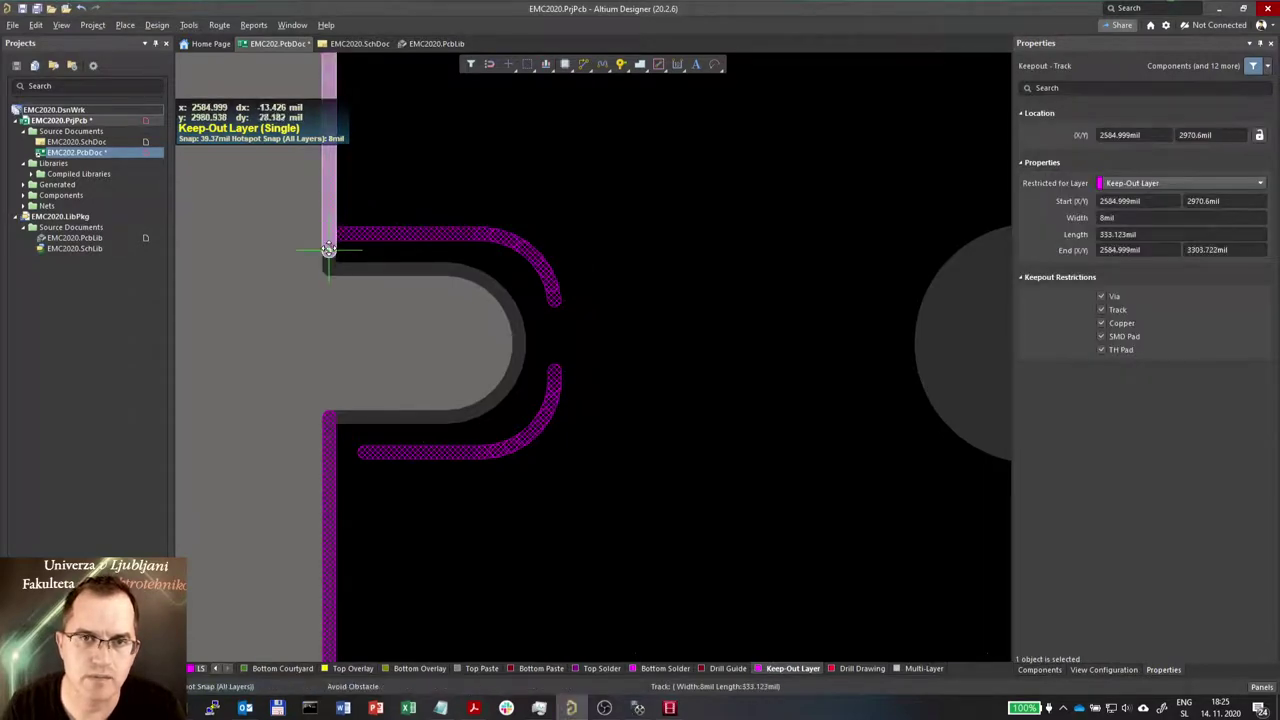
{"action": "left_click", "coordinate": [373, 452]}
{"action": "left_click_drag", "start_coordinate": [339, 454], "coordinate": [329, 452]}
{"action": "left_click", "coordinate": [328, 455]}
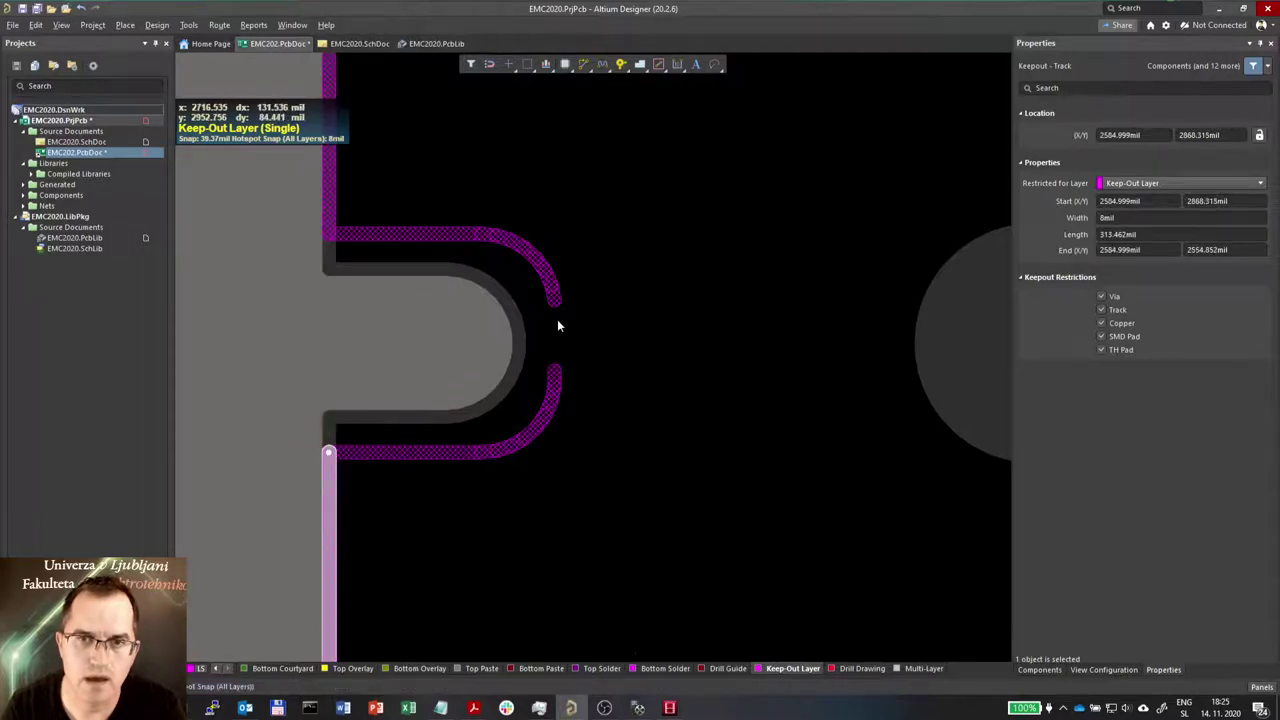
Close the gap between the two offset slot arcs with a vertical keepout track about 47 mil long
{"action": "left_click", "coordinate": [552, 292]}
{"action": "left_click", "coordinate": [554, 373]}
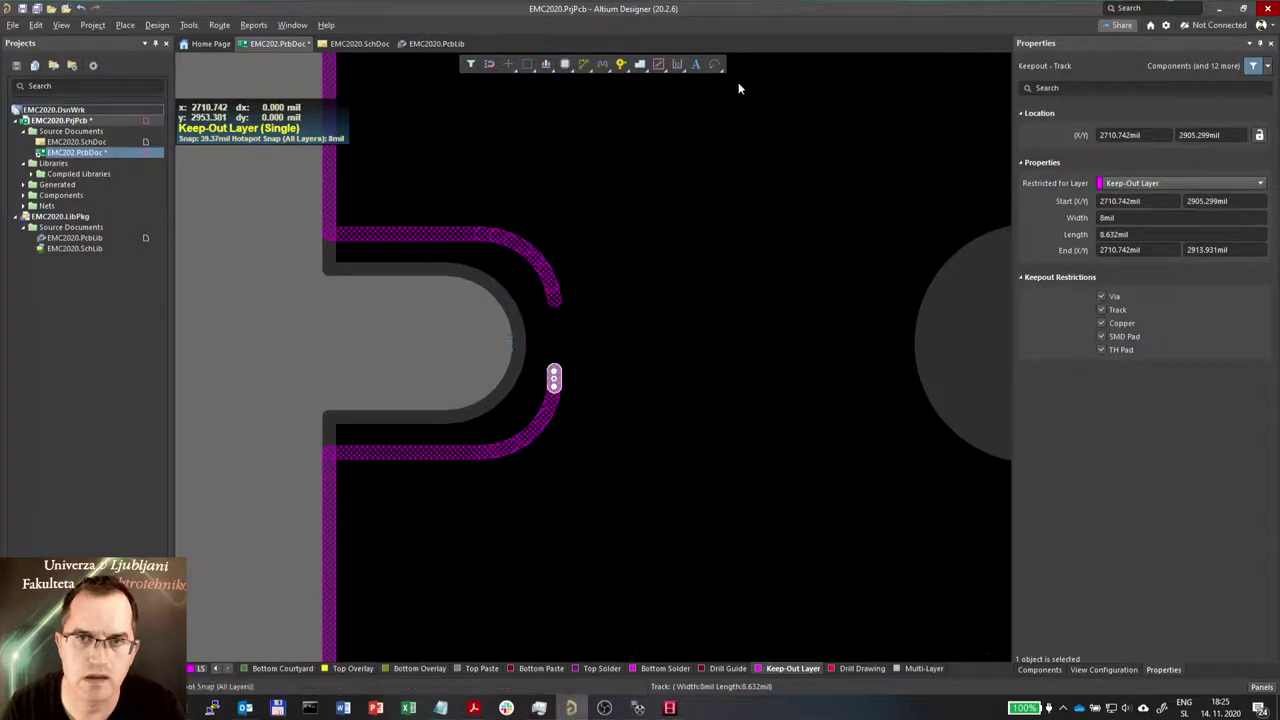
{"action": "left_click", "coordinate": [658, 64]}
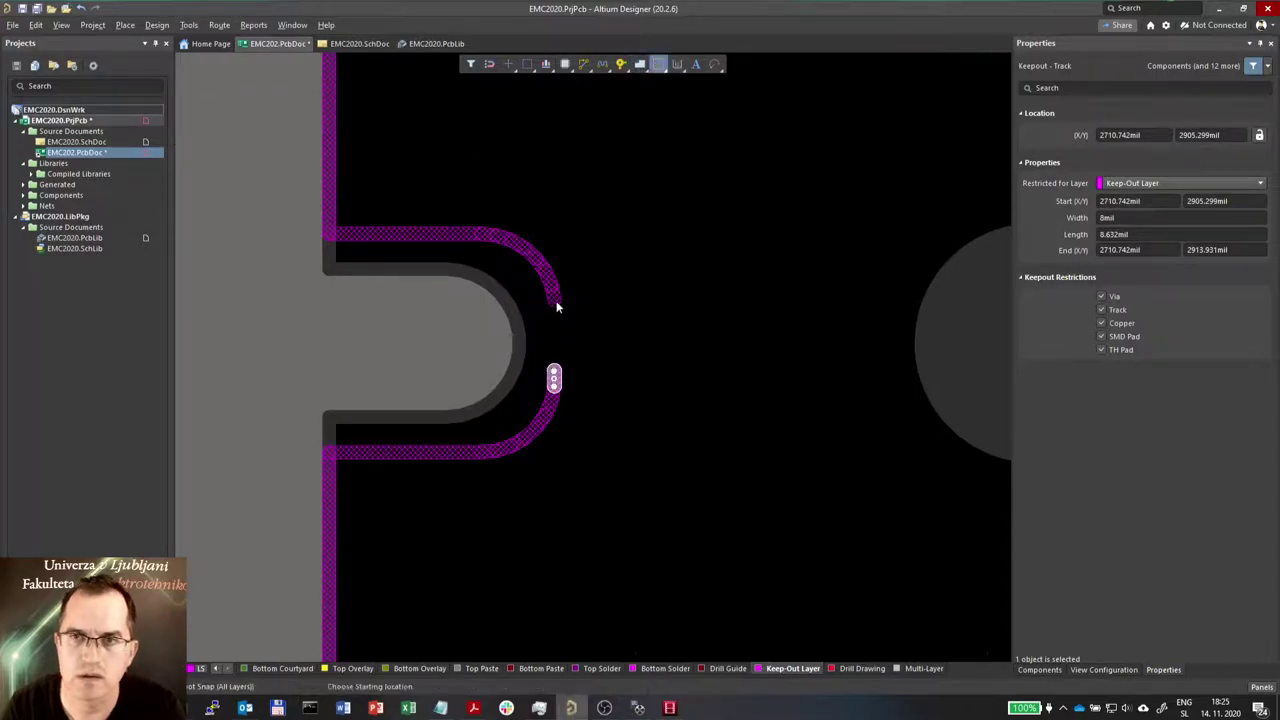
{"action": "left_click", "coordinate": [555, 302]}
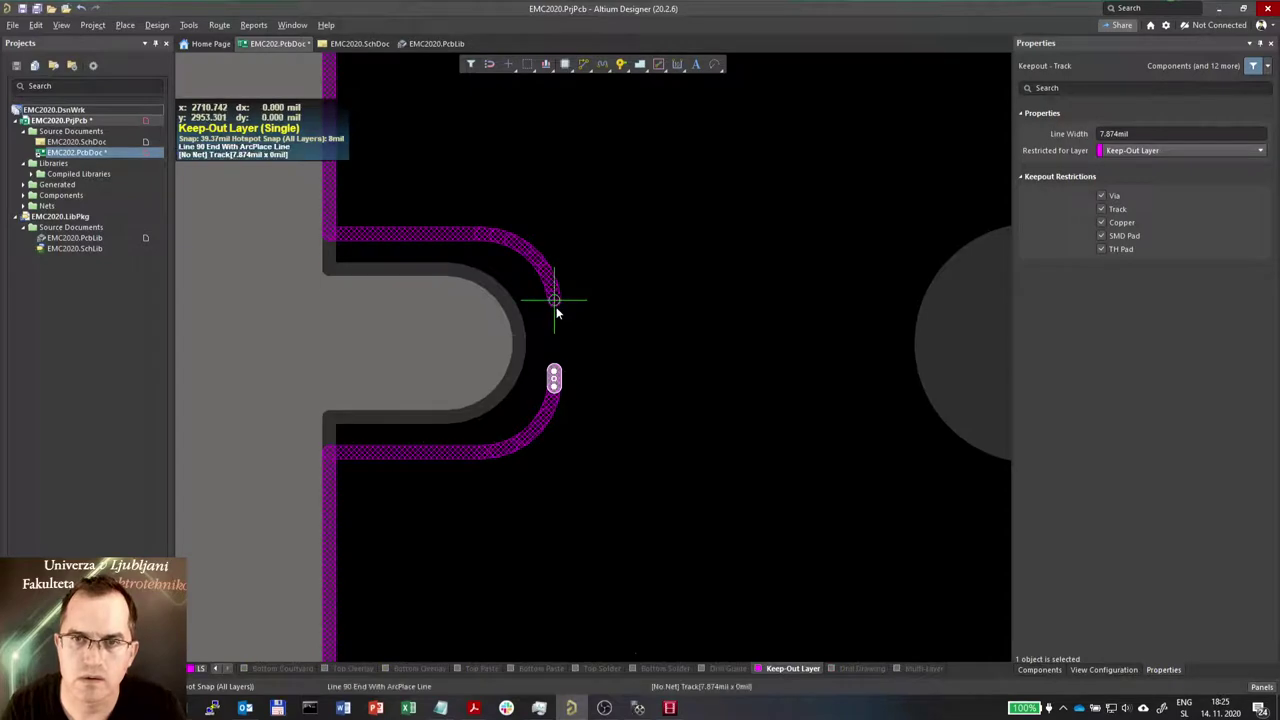
{"action": "right_click", "coordinate": [555, 373]}
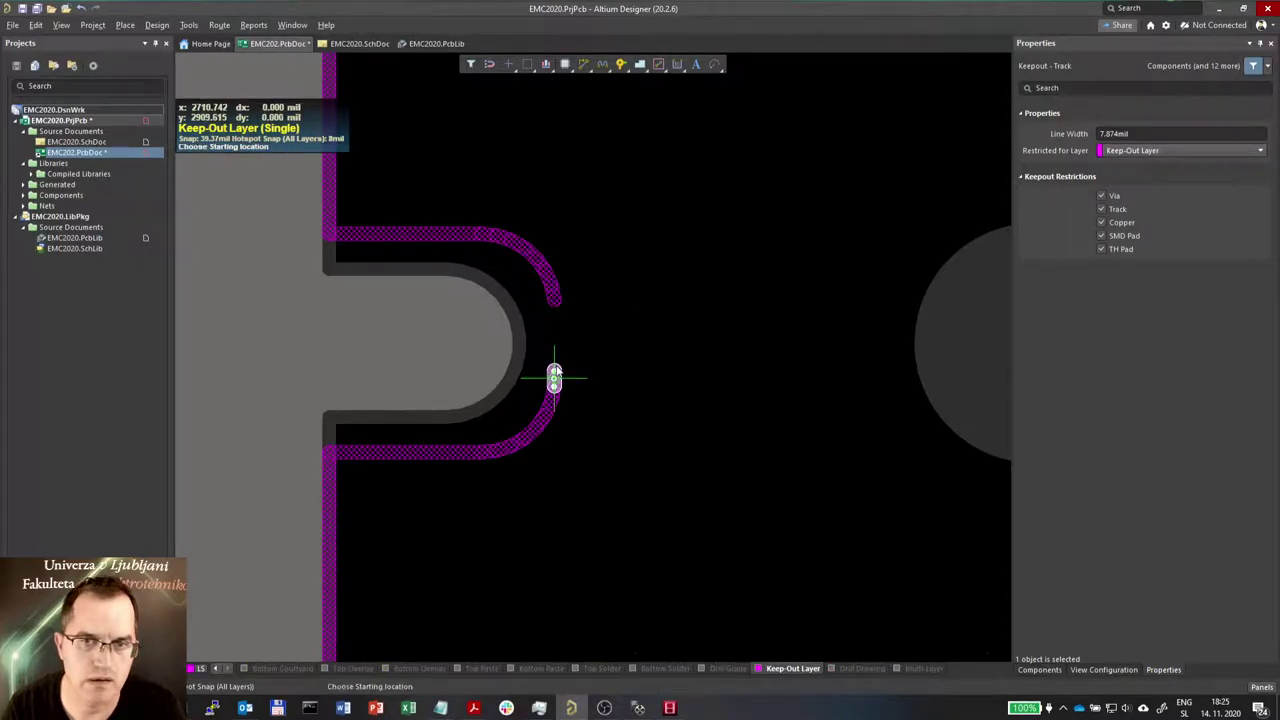
{"action": "left_click", "coordinate": [553, 293]}
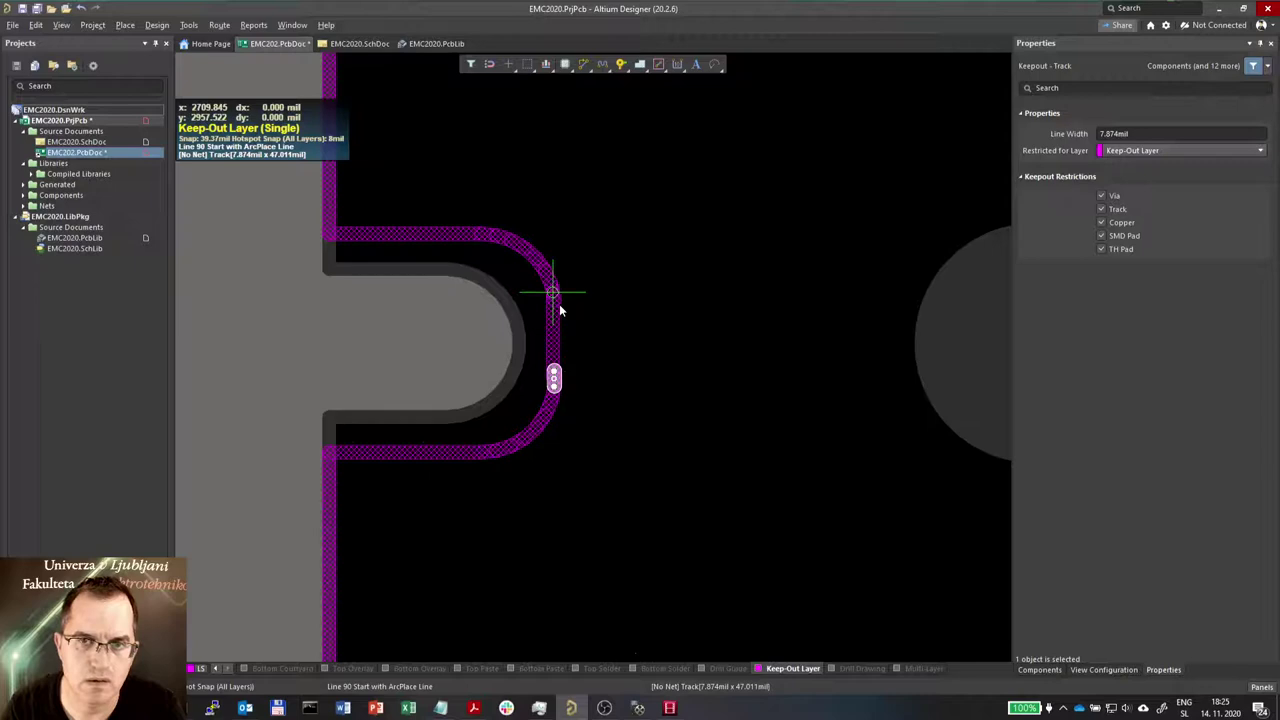
{"action": "right_click", "coordinate": [551, 304]}
{"action": "right_click", "coordinate": [551, 304]}
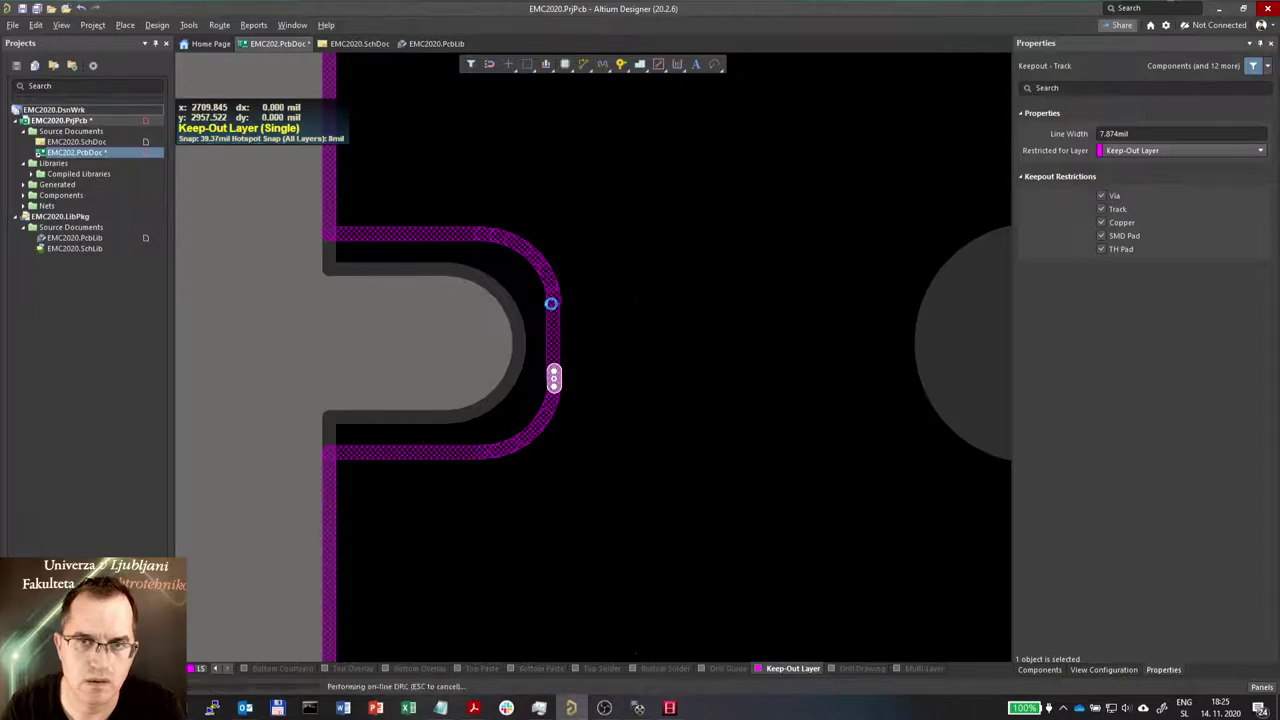
Undo the accidental move and the placement of the vertical keepout track between the two left slot arcs
{"action": "left_click", "coordinate": [650, 362]}
{"action": "scroll", "coordinate": [595, 334], "scroll_direction": "up", "scroll_amount": 2, "text": "ctrl"}
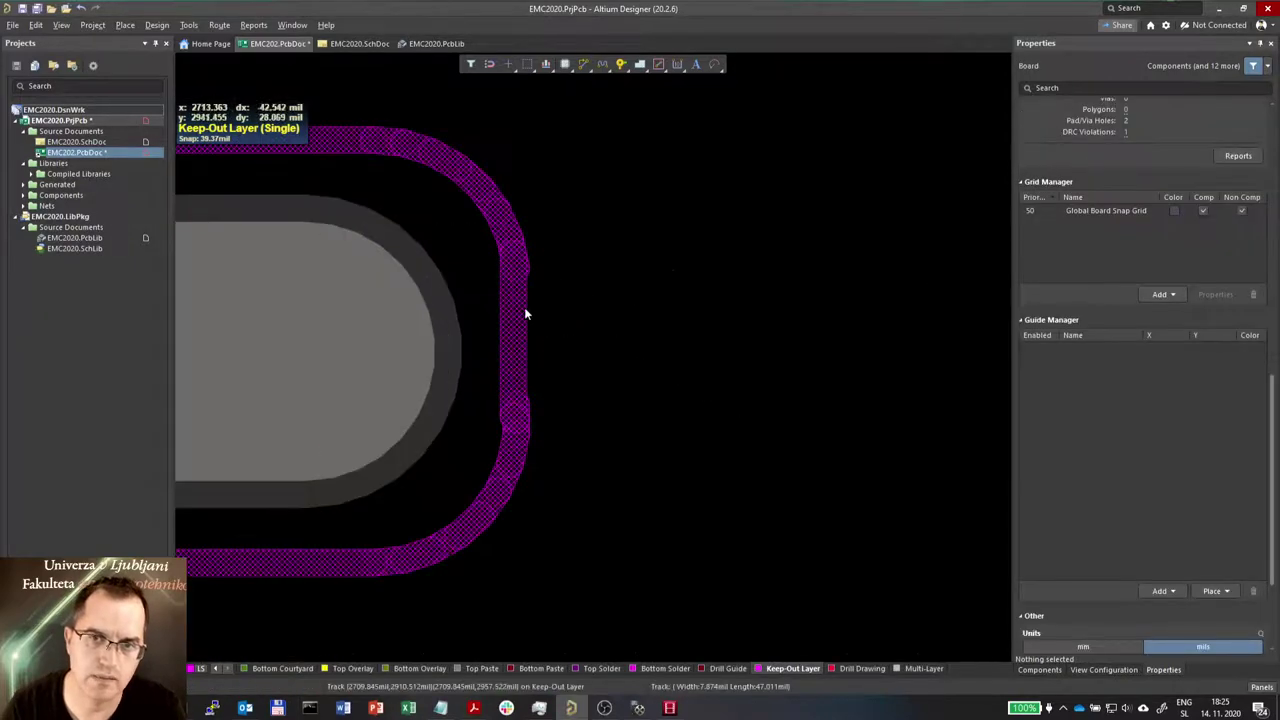
{"action": "left_click_drag", "start_coordinate": [524, 311], "coordinate": [536, 325]}
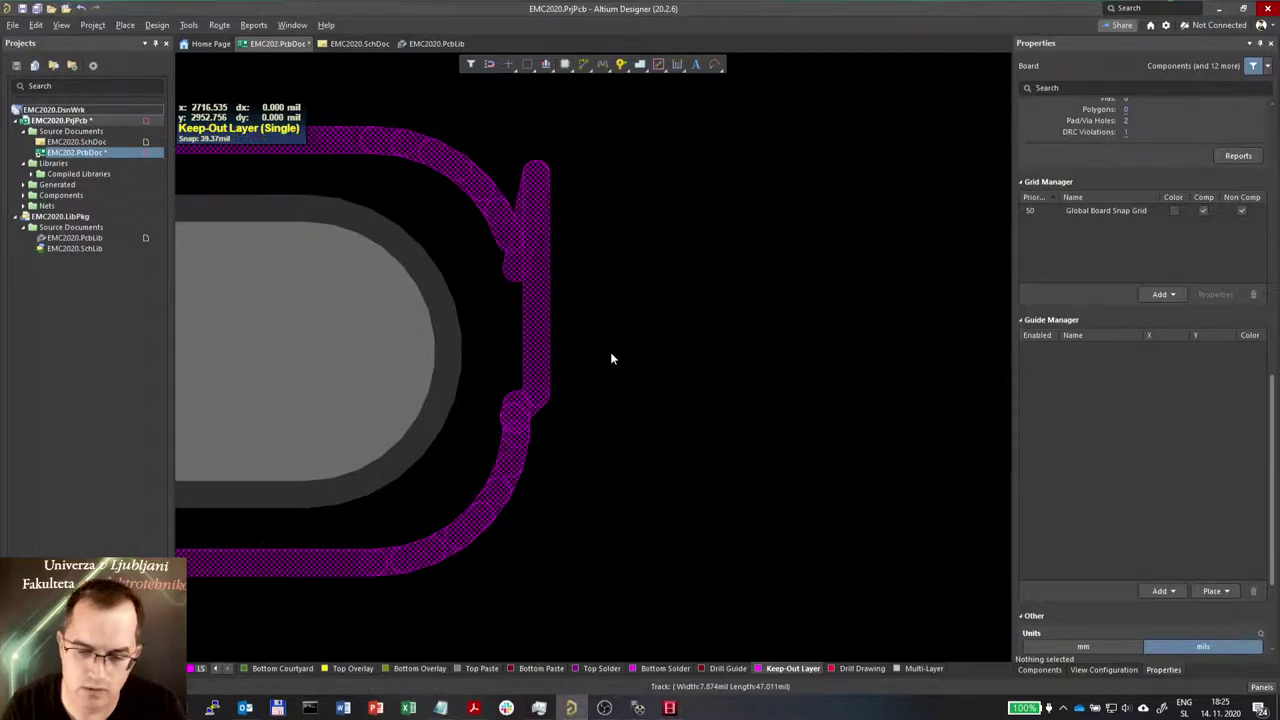
{"action": "key", "text": "ctrl+z"}
{"action": "key", "text": "ctrl+z"}
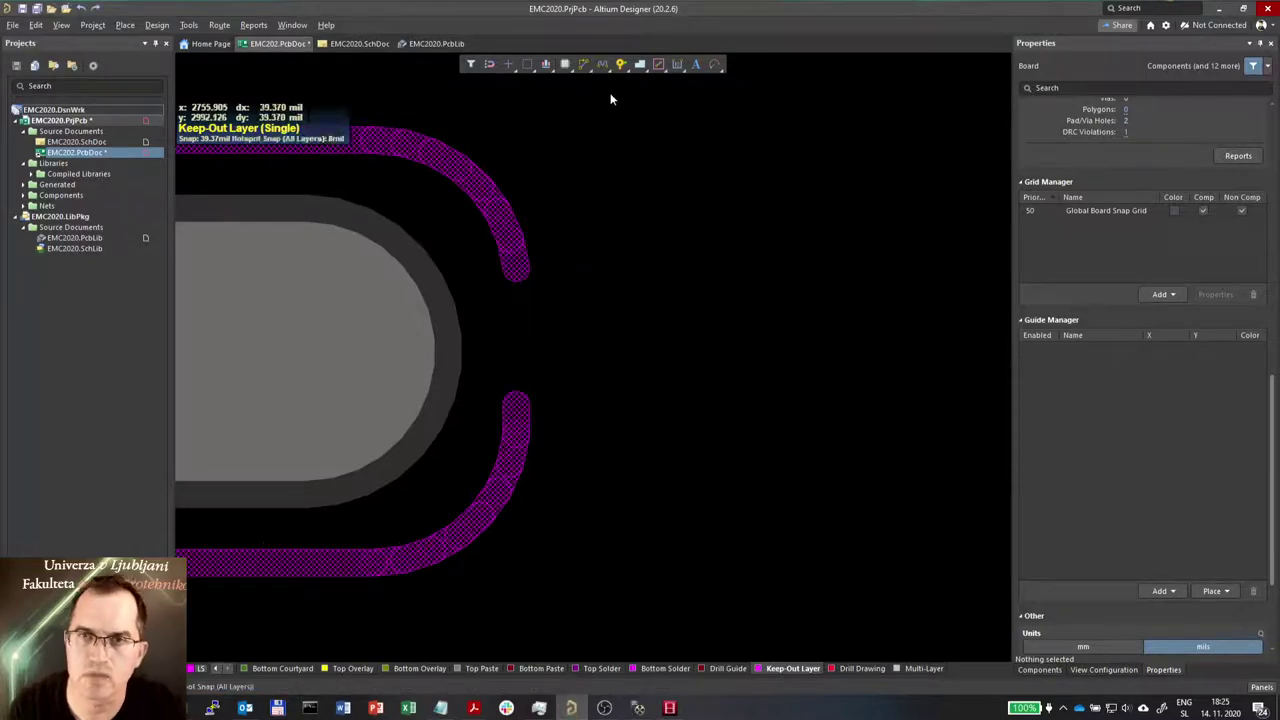
Draw a vertical keepout track between the open ends of the two arcs around the left slot
{"action": "left_click", "coordinate": [657, 66]}
{"action": "left_click", "coordinate": [517, 270]}
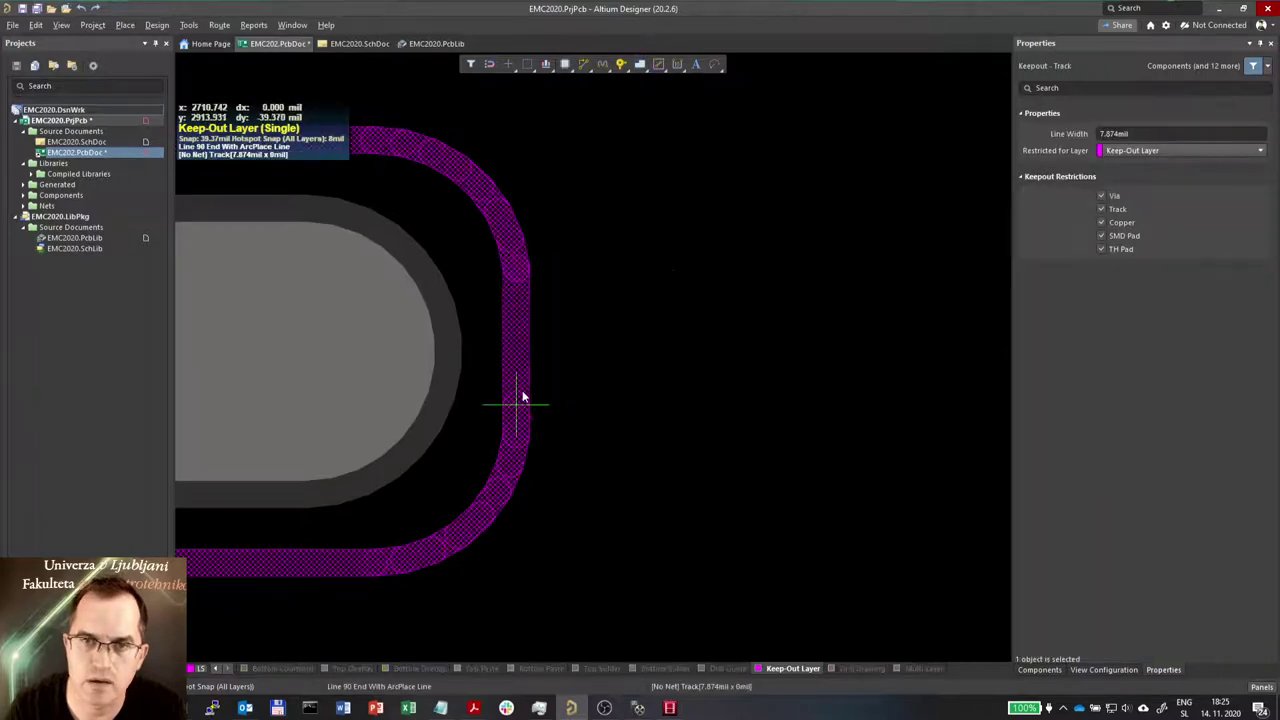
{"action": "left_click", "coordinate": [519, 398]}
{"action": "right_click", "coordinate": [519, 396]}
{"action": "right_click", "coordinate": [589, 369]}
Return from single-layer view to all layers and turn off plating for both mounting-hole pads
{"action": "scroll", "coordinate": [659, 330], "scroll_direction": "down", "scroll_amount": 2, "text": "ctrl"}
{"action": "scroll", "coordinate": [525, 340], "scroll_direction": "down", "scroll_amount": 2, "text": "ctrl"}
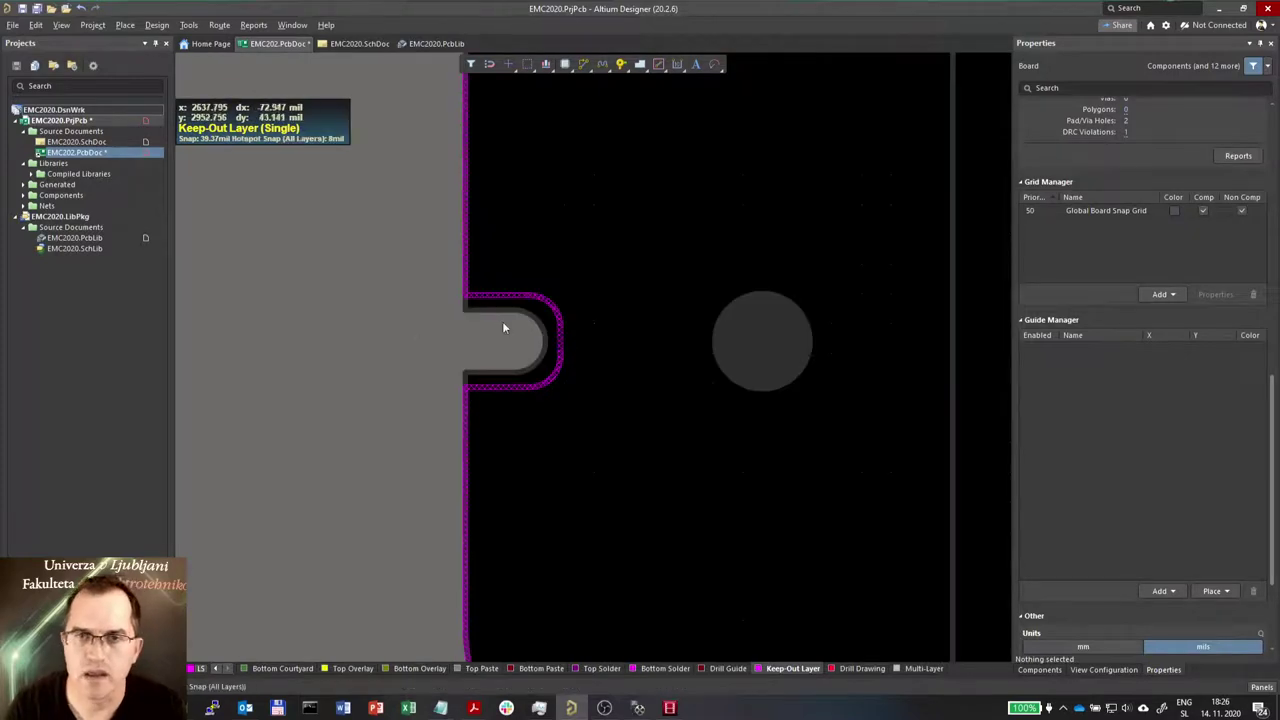
{"action": "scroll", "coordinate": [455, 376], "scroll_direction": "down", "scroll_amount": 3, "text": "ctrl"}
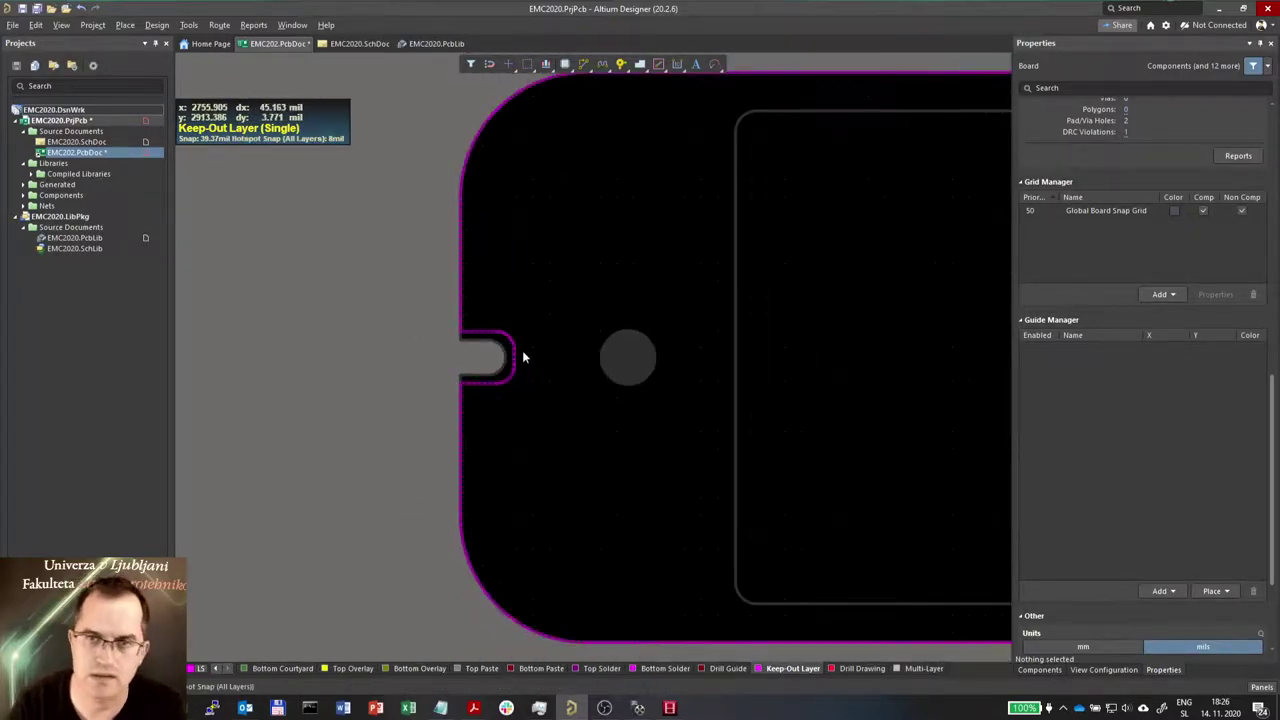
{"action": "scroll", "coordinate": [433, 342], "scroll_direction": "down", "scroll_amount": 3, "text": "ctrl"}
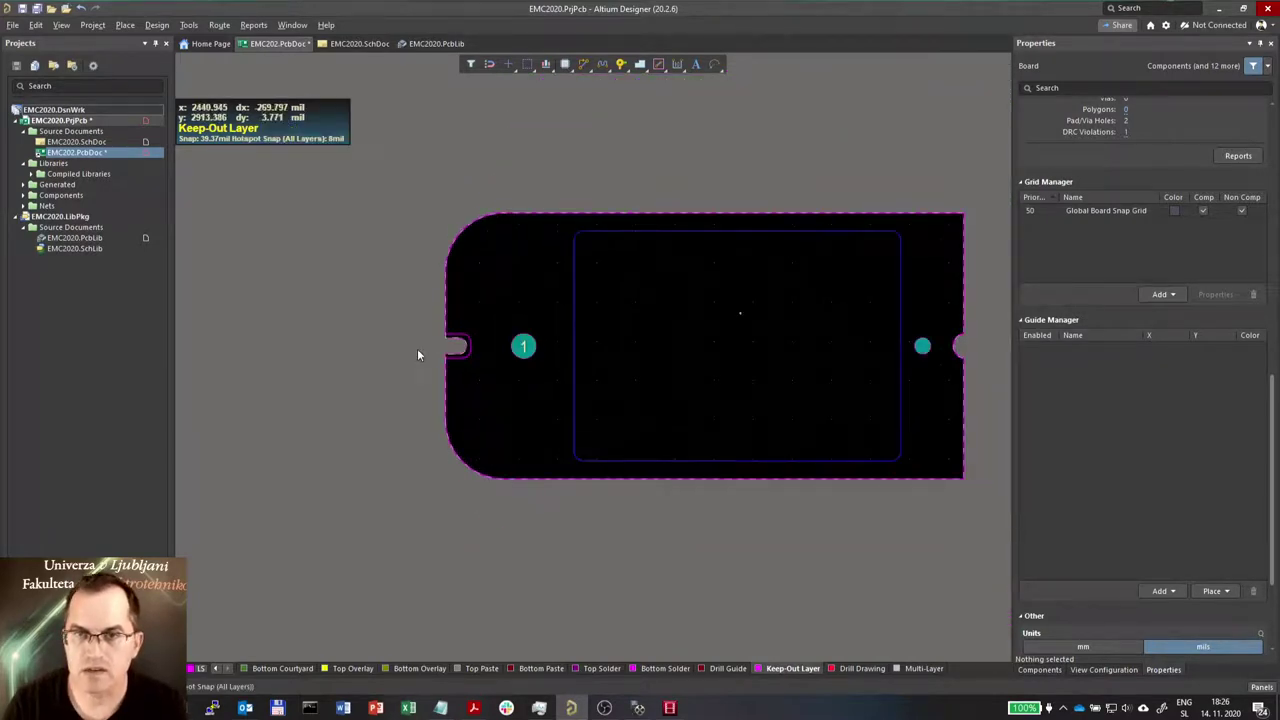
{"action": "scroll", "coordinate": [484, 354], "scroll_direction": "up", "scroll_amount": 1, "text": "ctrl"}
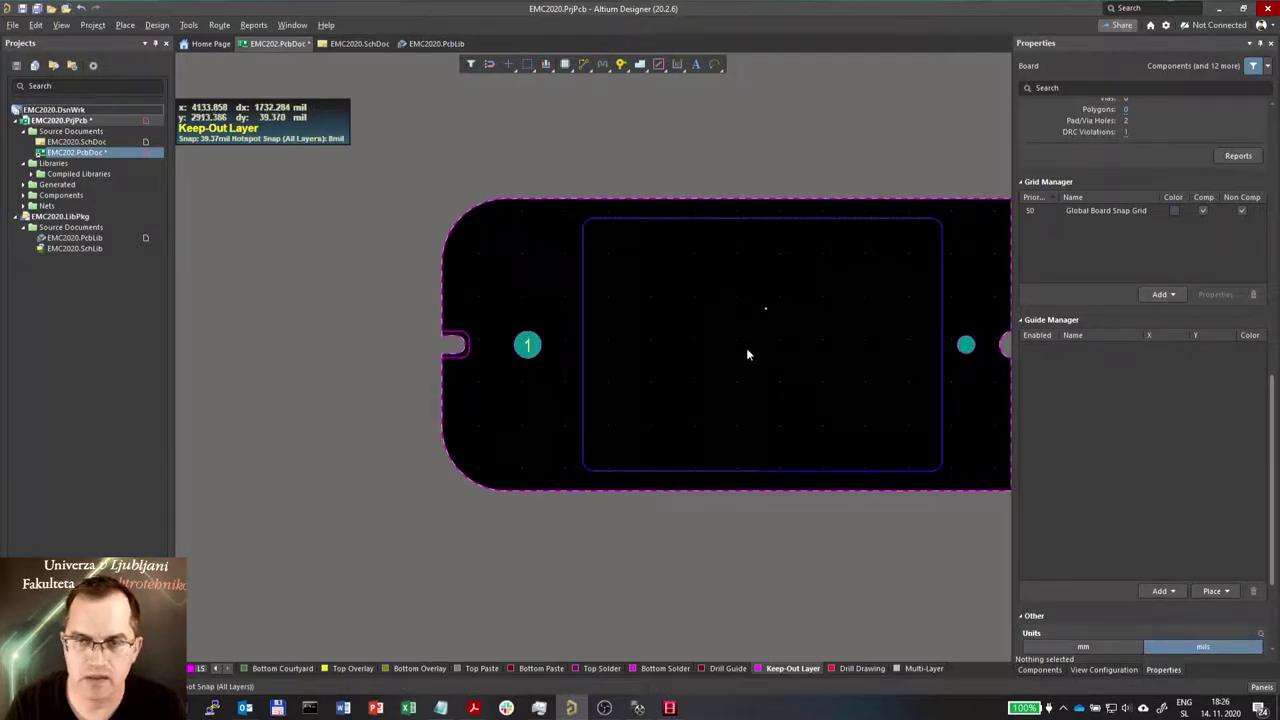
{"action": "scroll", "coordinate": [471, 349], "scroll_direction": "down", "scroll_amount": 2, "text": "ctrl"}
{"action": "scroll", "coordinate": [710, 328], "scroll_direction": "up", "scroll_amount": 2, "text": "ctrl"}
{"action": "left_click", "coordinate": [350, 357]}
{"action": "left_click", "coordinate": [789, 357]}
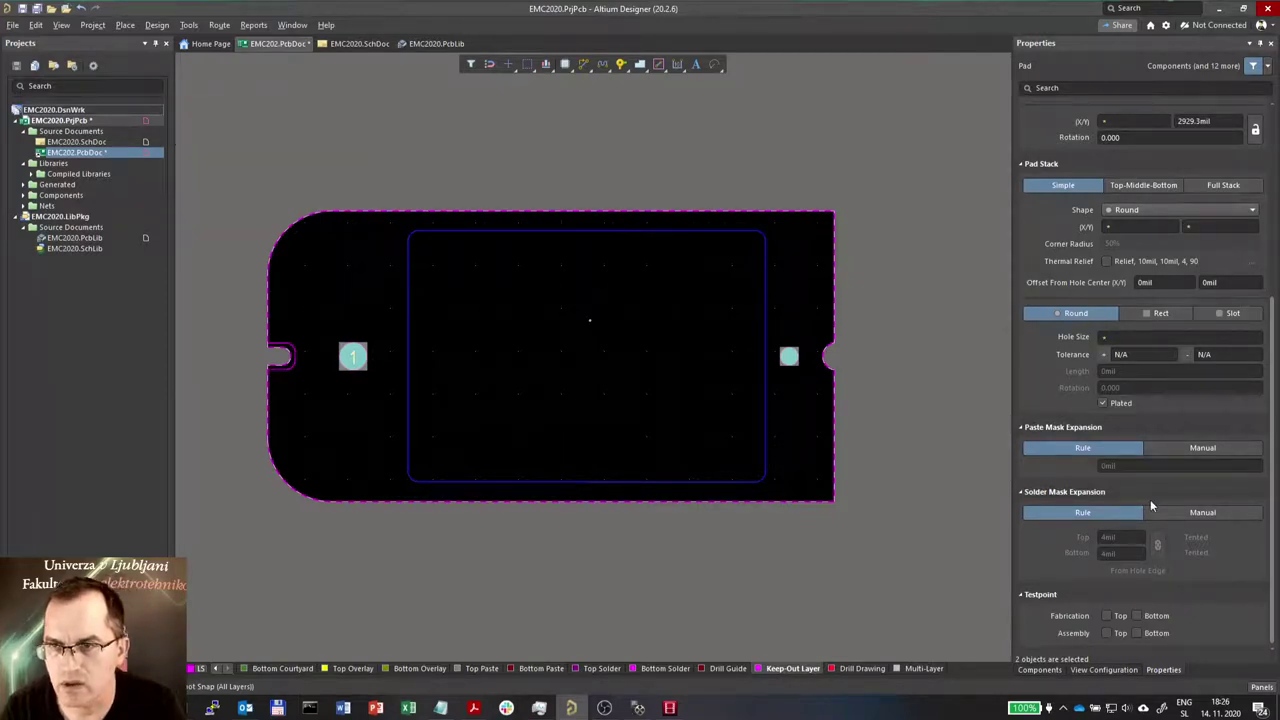
{"action": "left_click", "coordinate": [1104, 402]}
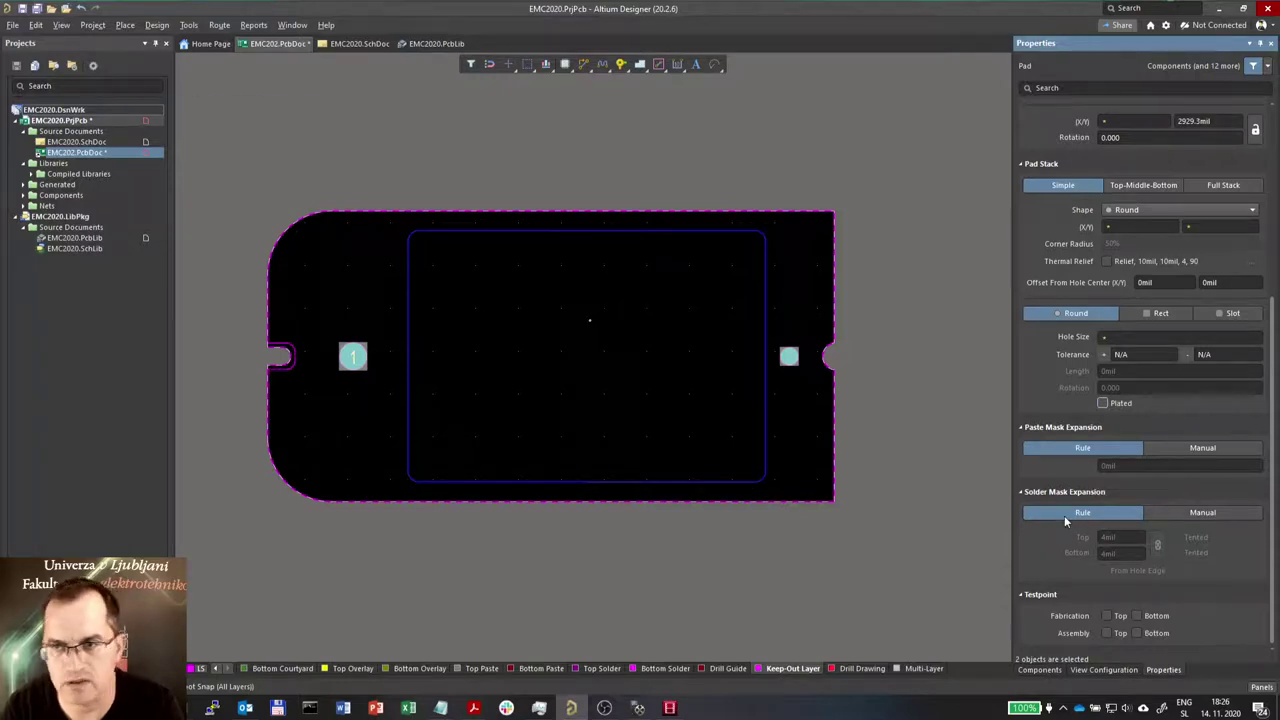
Make the solder mask expansion of both mounting-hole pads manual and set its top value to 1.5 mm
{"action": "left_click", "coordinate": [1207, 513]}
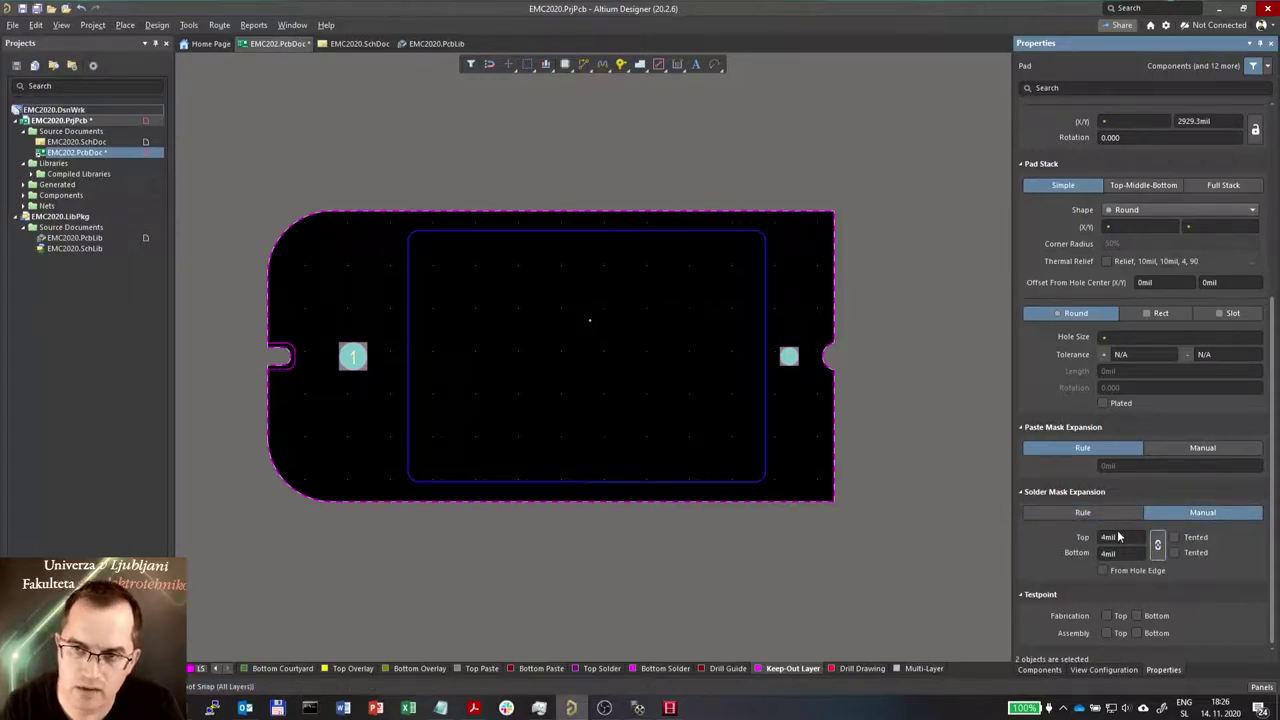
{"action": "left_click", "coordinate": [1102, 537]}
{"action": "key", "text": "ctrl+a"}
{"action": "key", "text": "BackSpace"}
{"action": "type", "text": "1.5mm"}
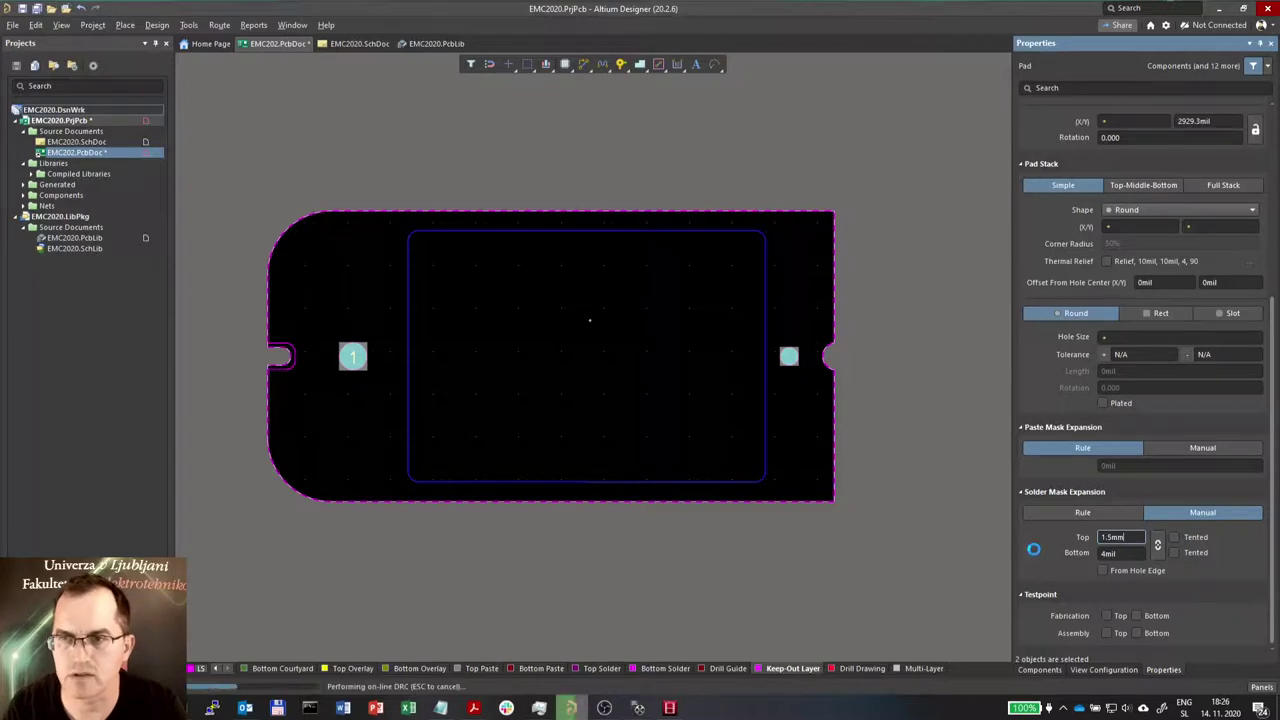
{"action": "key", "text": "Return"}
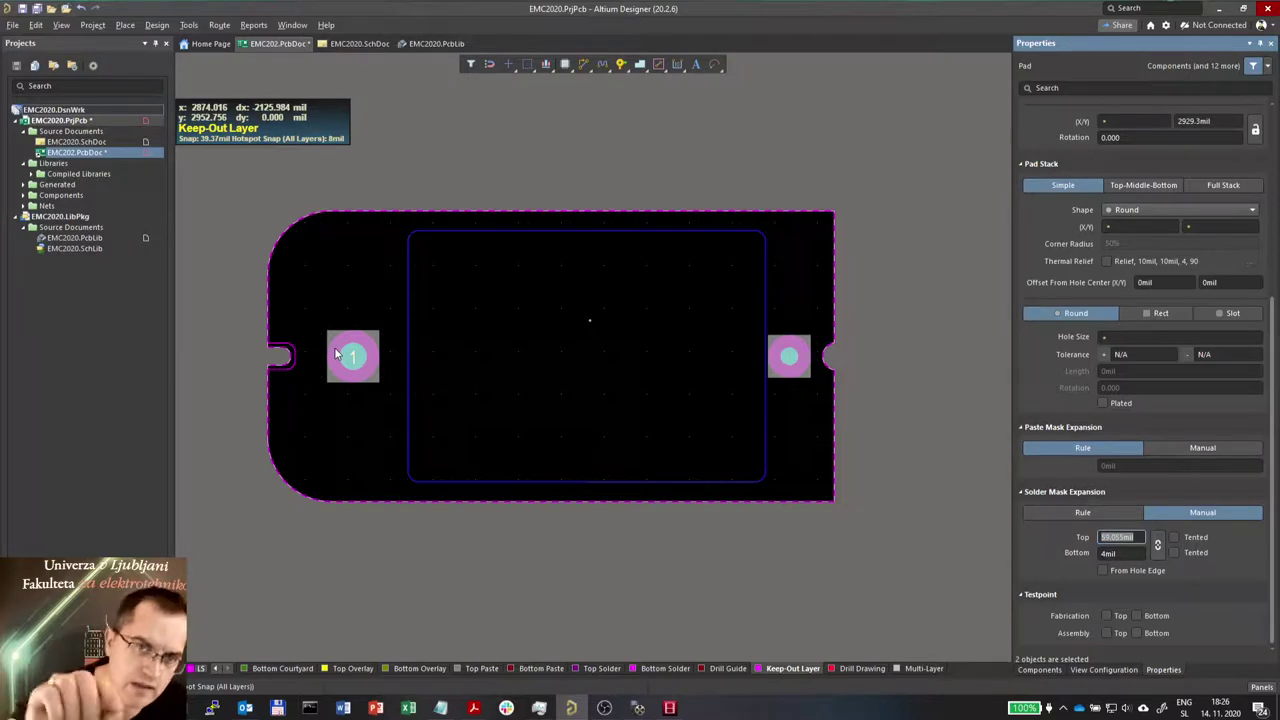
Set the bottom solder mask expansion of both mounting-hole pads to 0.5 mm
{"action": "scroll", "coordinate": [336, 354], "scroll_direction": "up", "scroll_amount": 4, "text": "ctrl"}
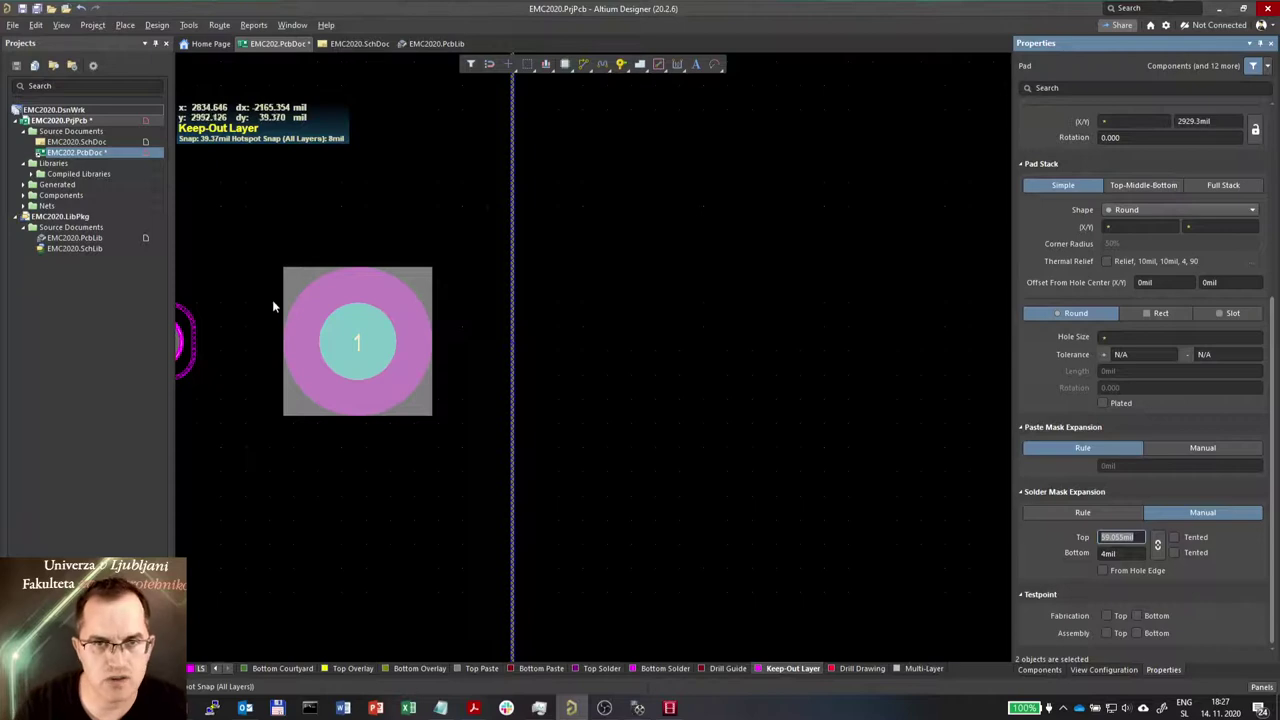
{"action": "scroll", "coordinate": [288, 413], "scroll_direction": "down", "scroll_amount": 2, "text": "ctrl"}
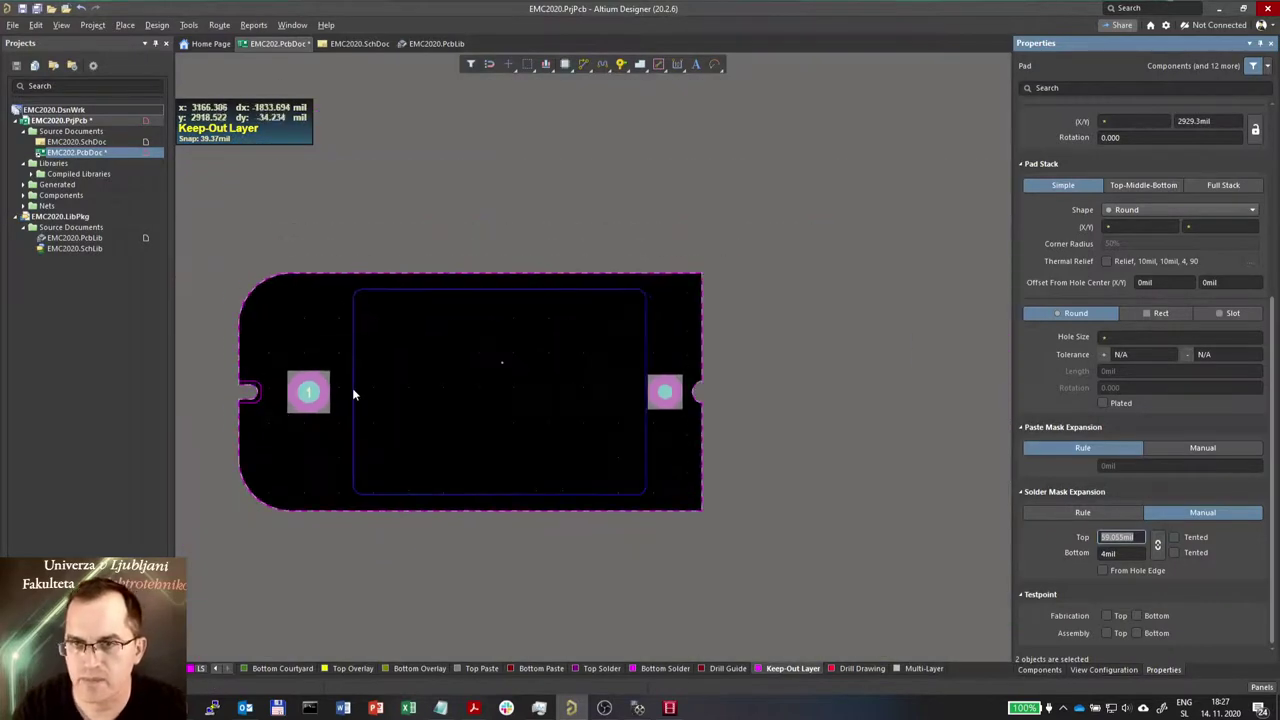
{"action": "scroll", "coordinate": [353, 394], "scroll_direction": "up", "scroll_amount": 1, "text": "ctrl"}
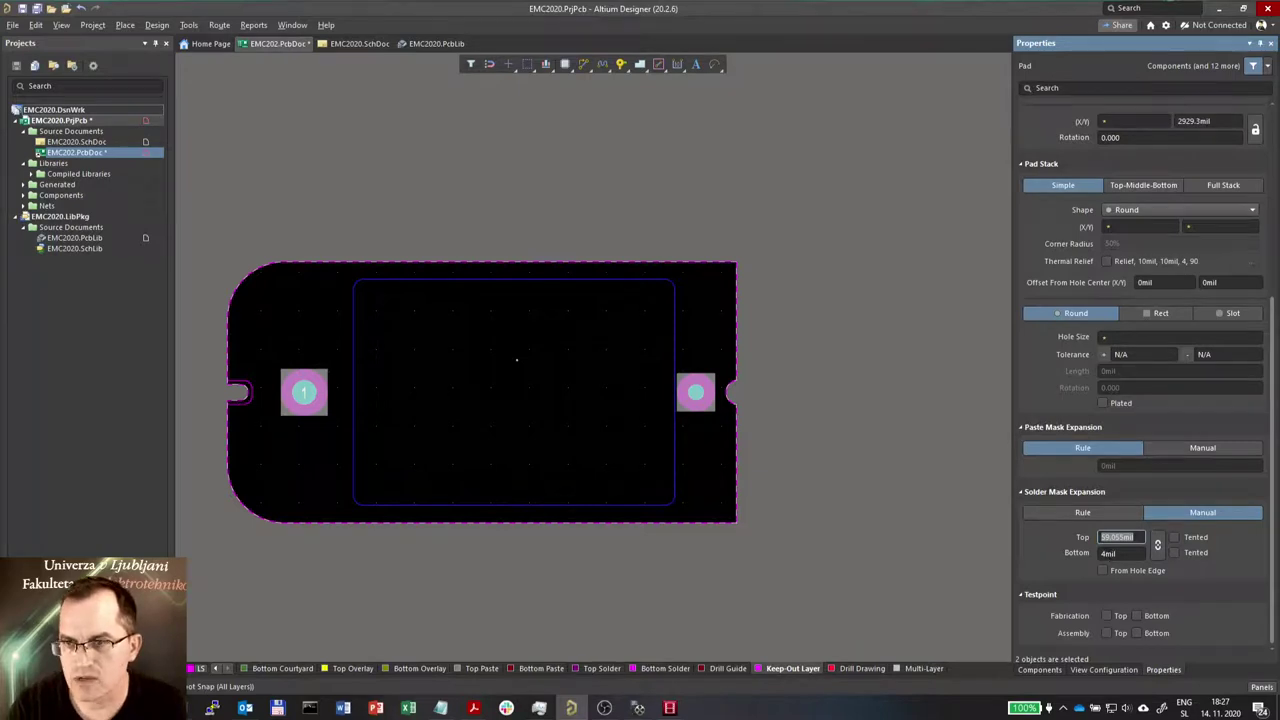
{"action": "key", "text": "Tab"}
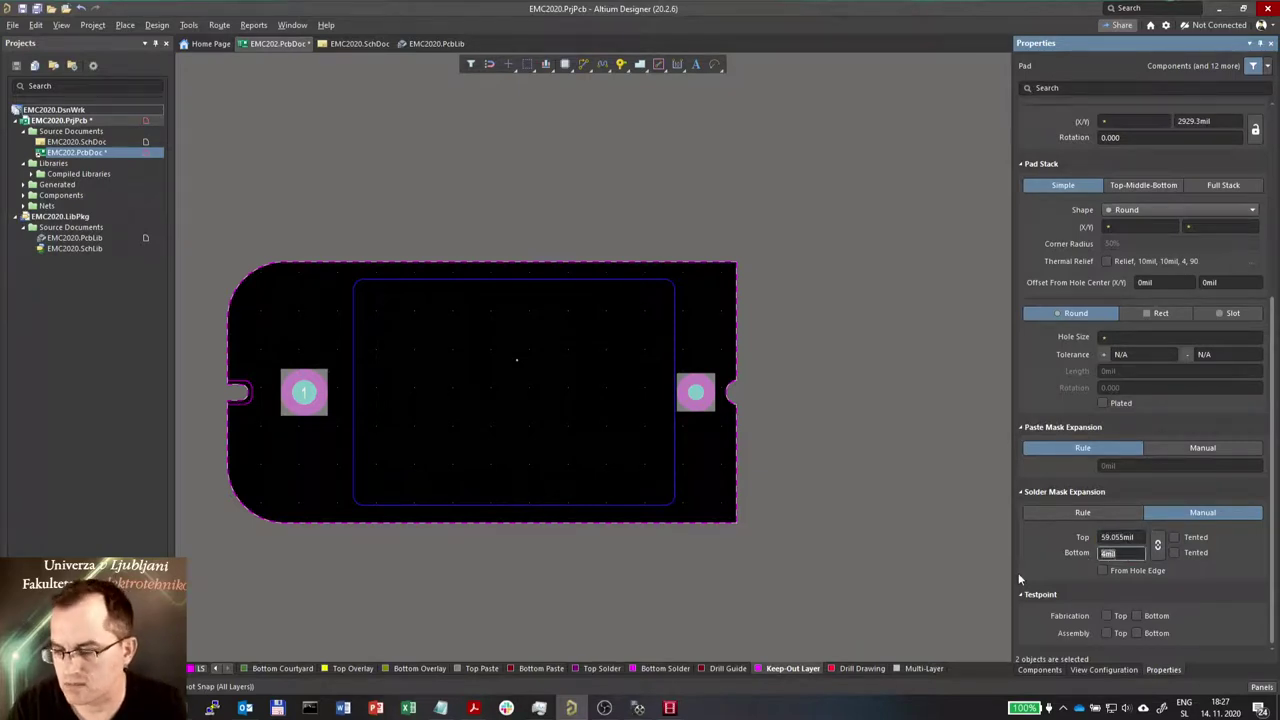
{"action": "type", "text": "0.5mm"}
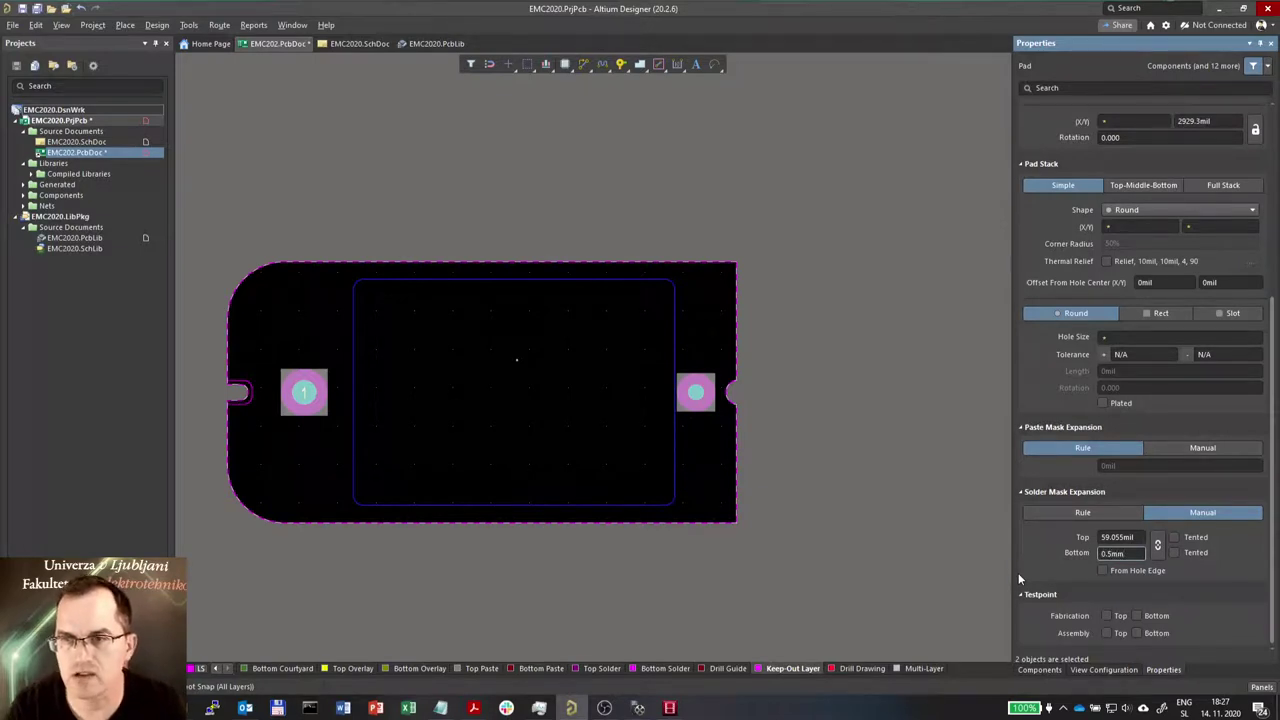
{"action": "key", "text": "Return"}
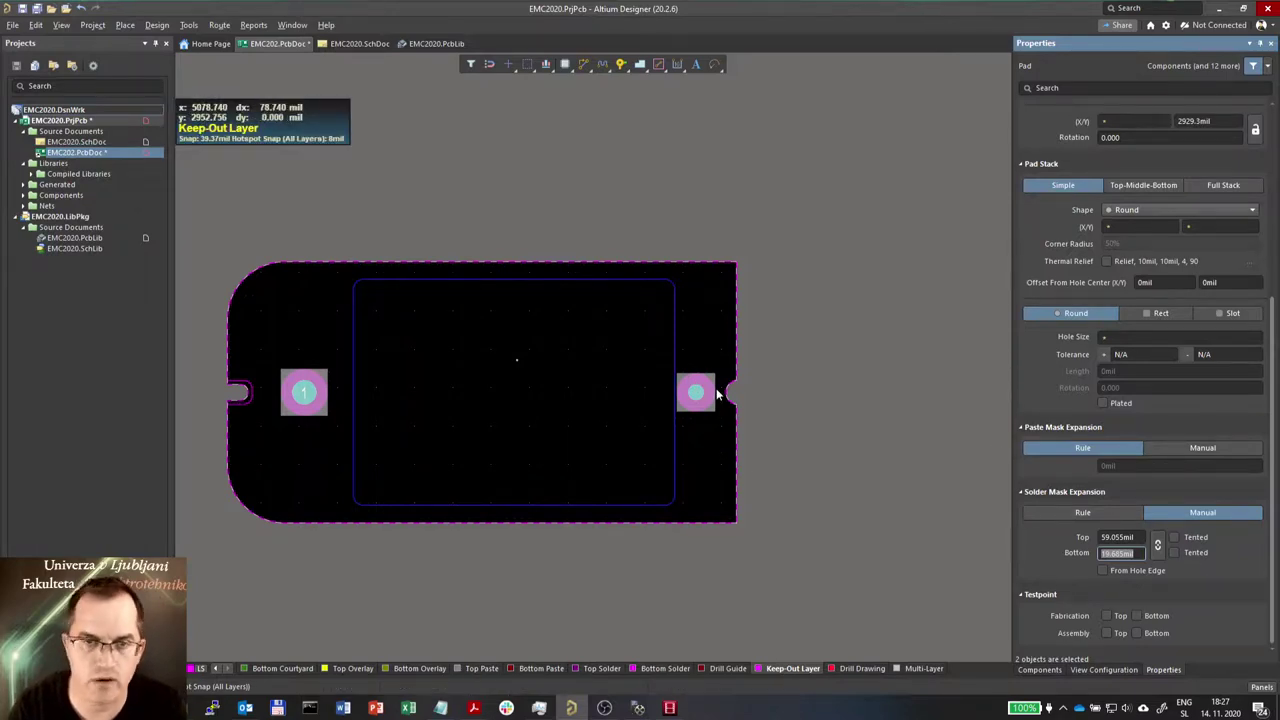
{"action": "left_click", "coordinate": [948, 542]}
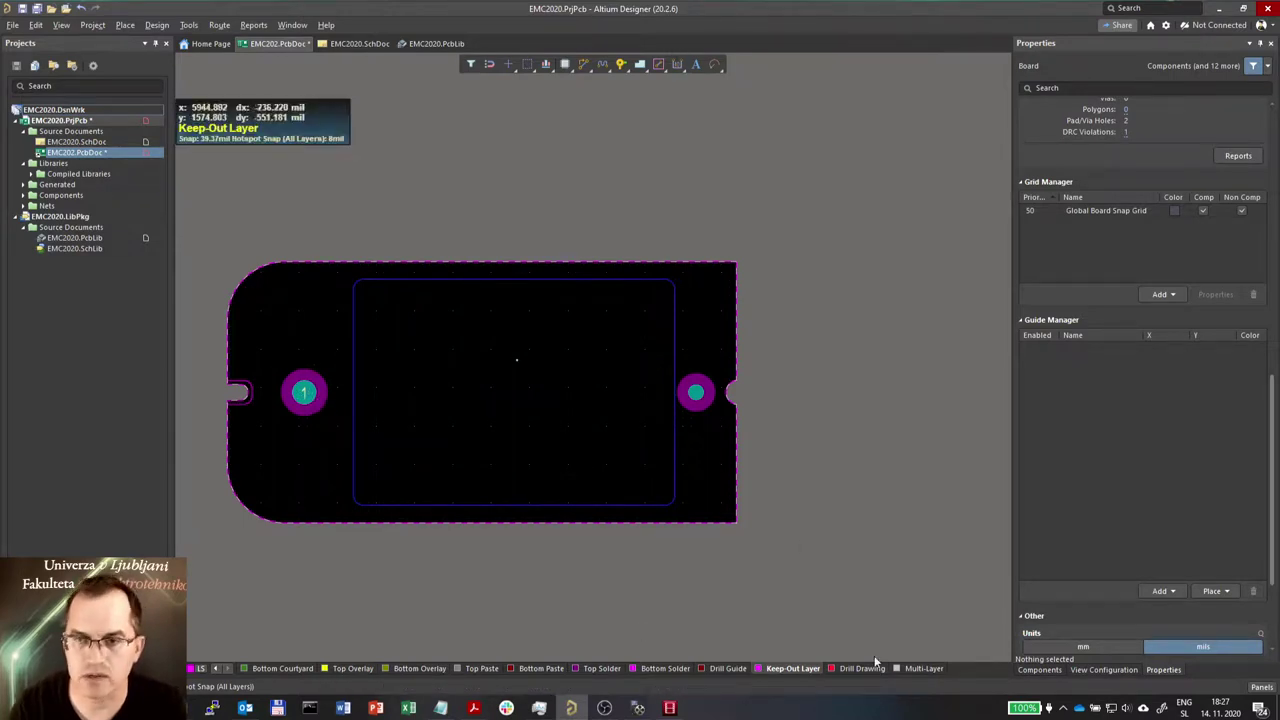
Place a nearly closed keepout arc with a radius of about 121 mil, centred on the left mounting-hole pad
{"action": "left_click", "coordinate": [663, 64]}
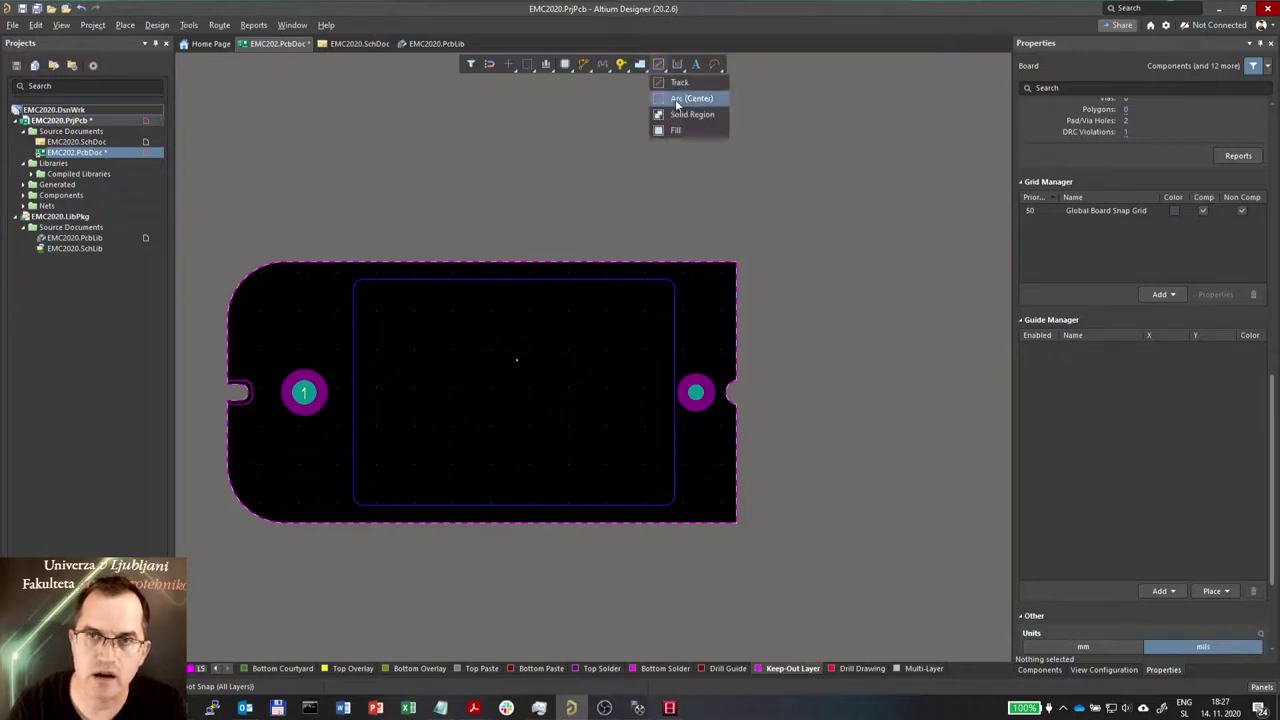
{"action": "left_click", "coordinate": [676, 100]}
{"action": "scroll", "coordinate": [306, 409], "scroll_direction": "up", "scroll_amount": 3, "text": "ctrl"}
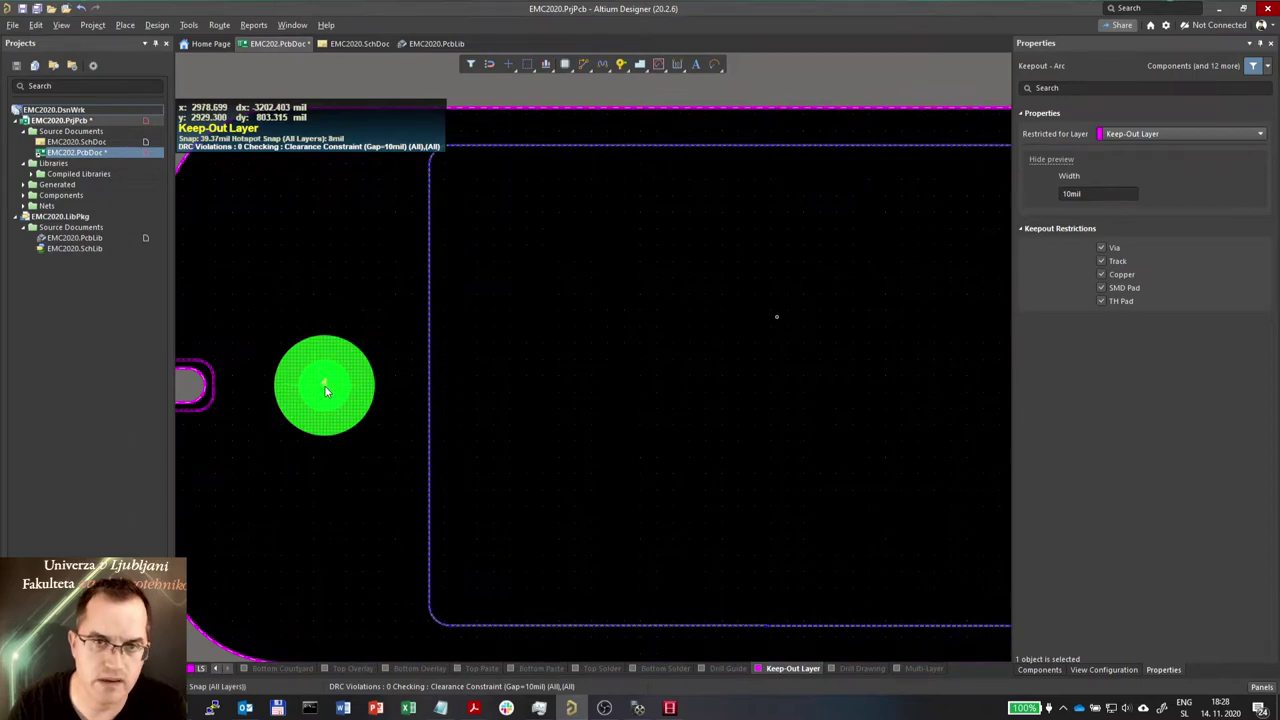
{"action": "left_click", "coordinate": [325, 388]}
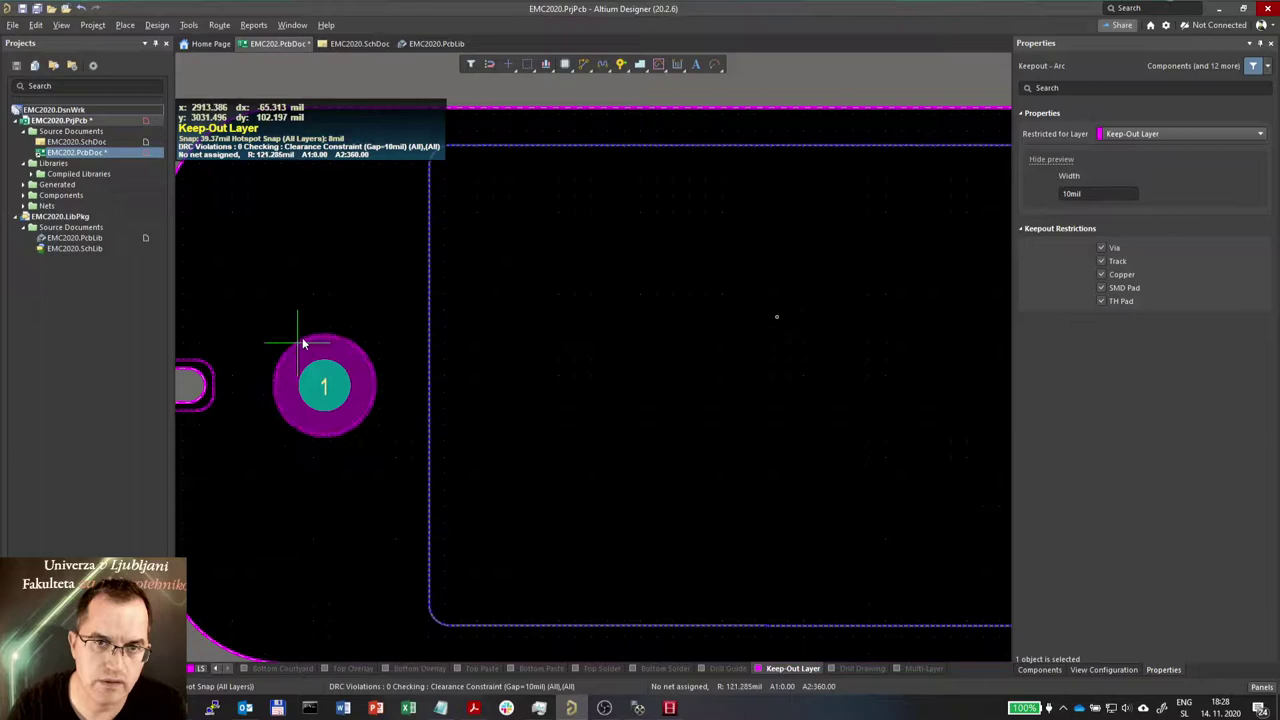
{"action": "left_click", "coordinate": [303, 343]}
{"action": "left_click", "coordinate": [377, 390]}
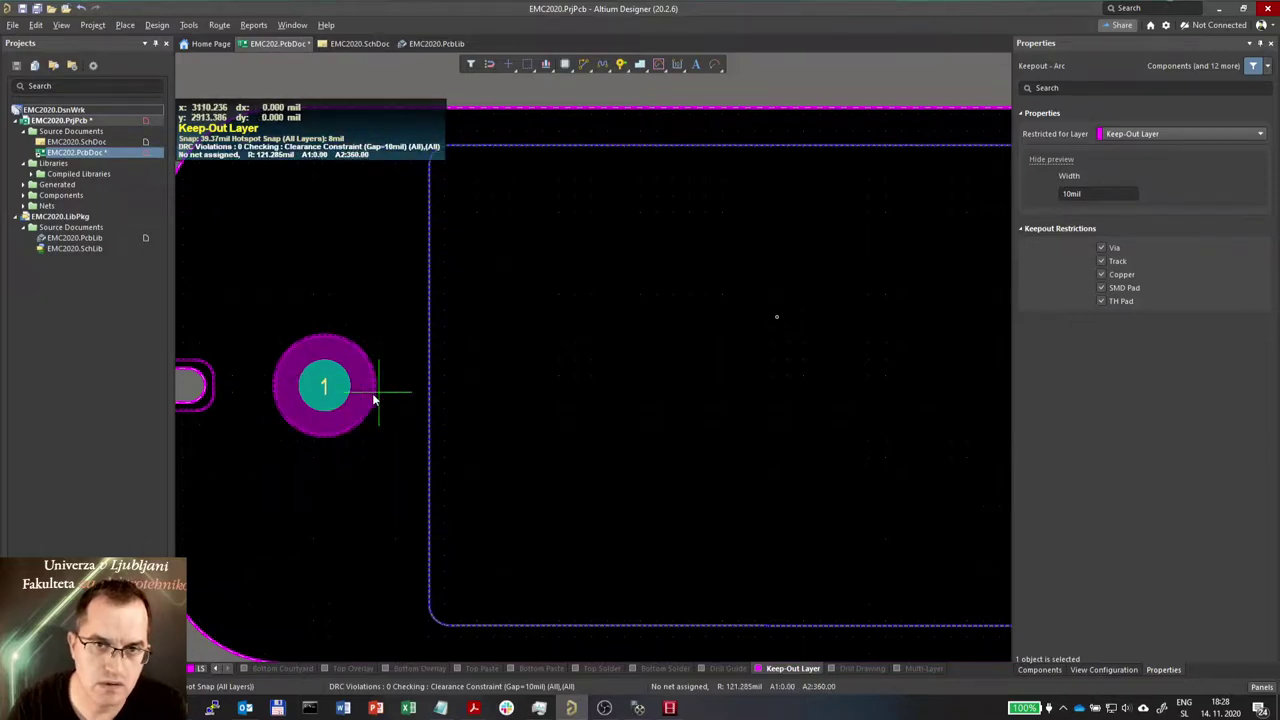
{"action": "left_click", "coordinate": [371, 397]}
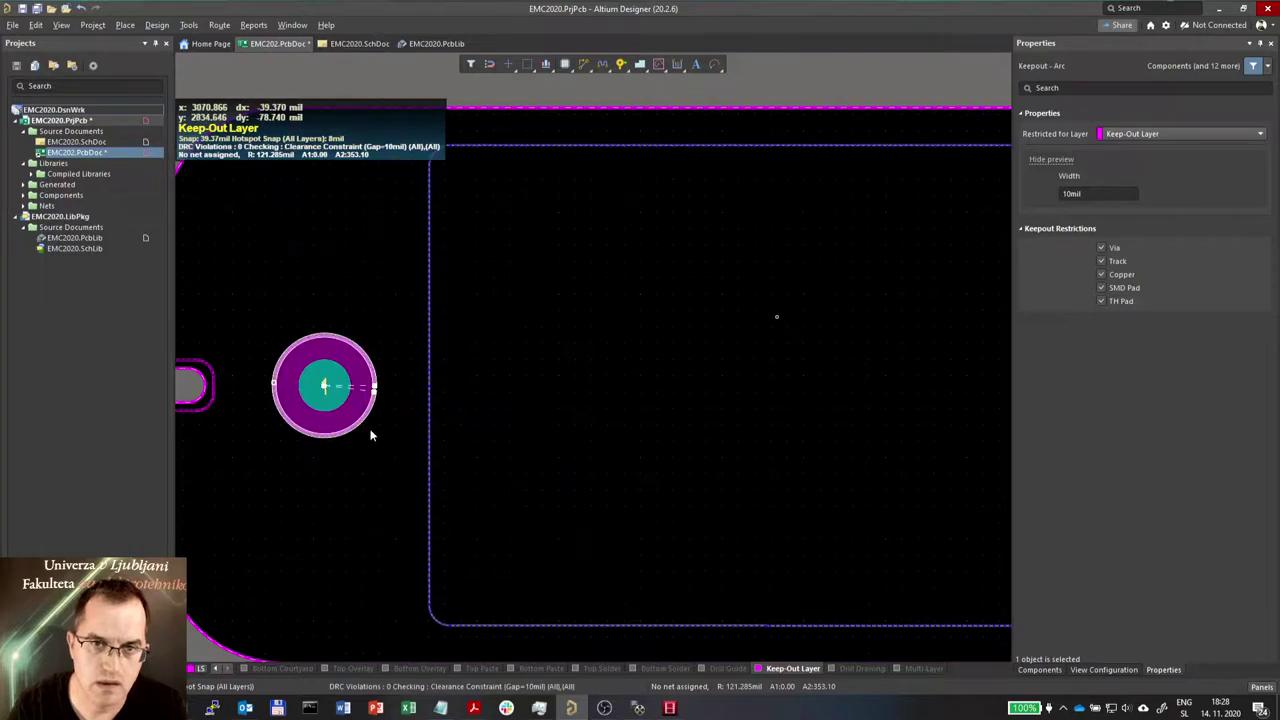
{"action": "right_click", "coordinate": [371, 432]}
Close the keepout arc around the left pad into a full circle by setting its end angle to 360
{"action": "scroll", "coordinate": [366, 375], "scroll_direction": "up", "scroll_amount": 4, "text": "ctrl"}
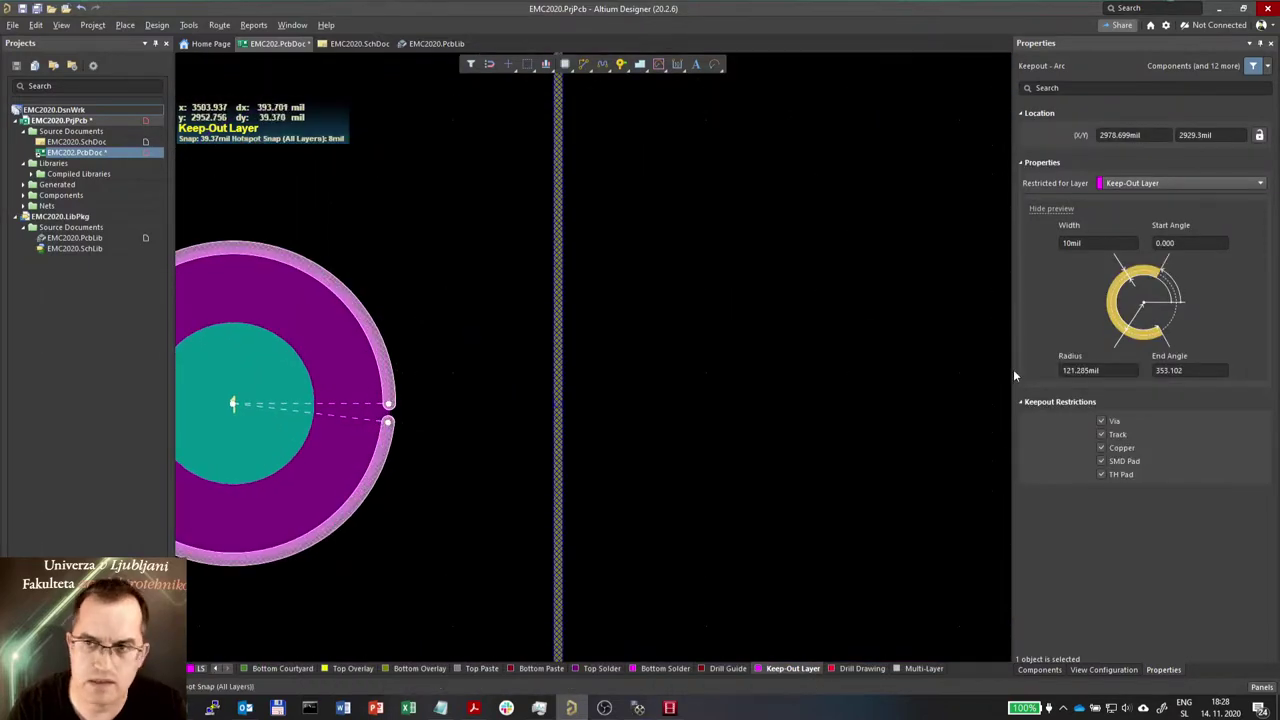
{"action": "left_click", "coordinate": [1195, 243]}
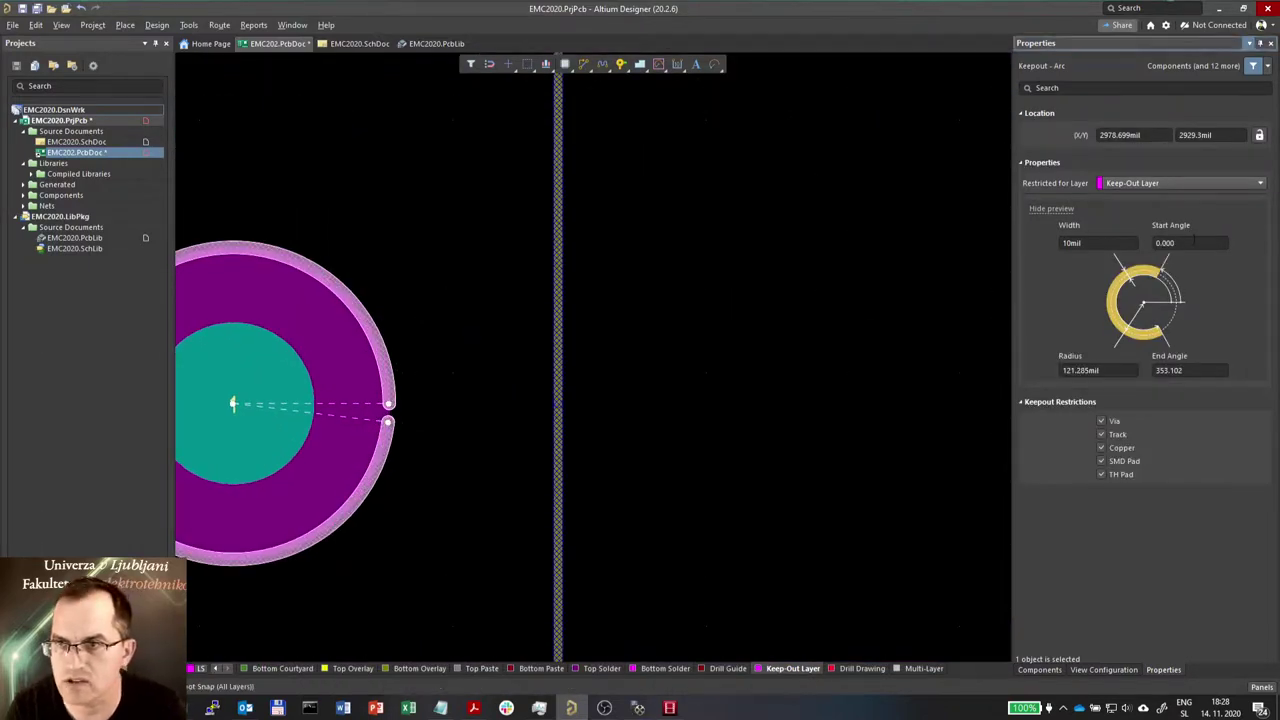
{"action": "left_click", "coordinate": [1203, 370]}
{"action": "type", "text": "360"}
{"action": "key", "text": "Return"}
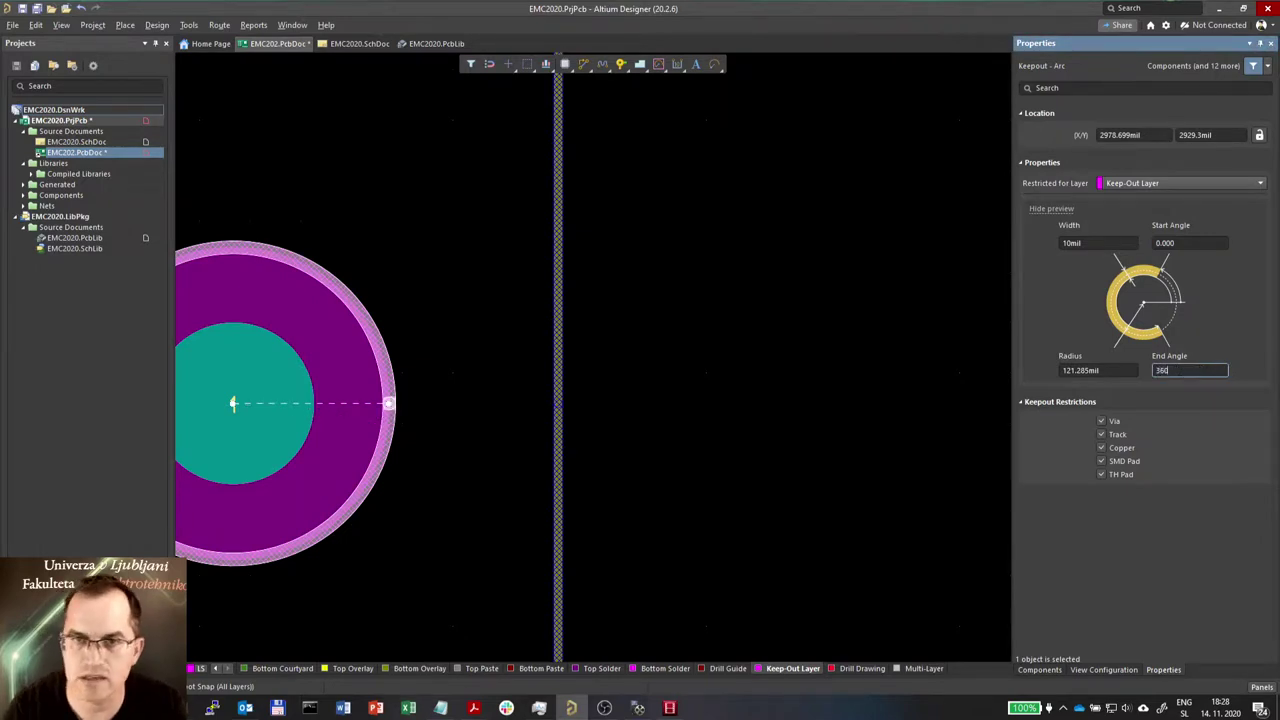
{"action": "left_click", "coordinate": [491, 384]}
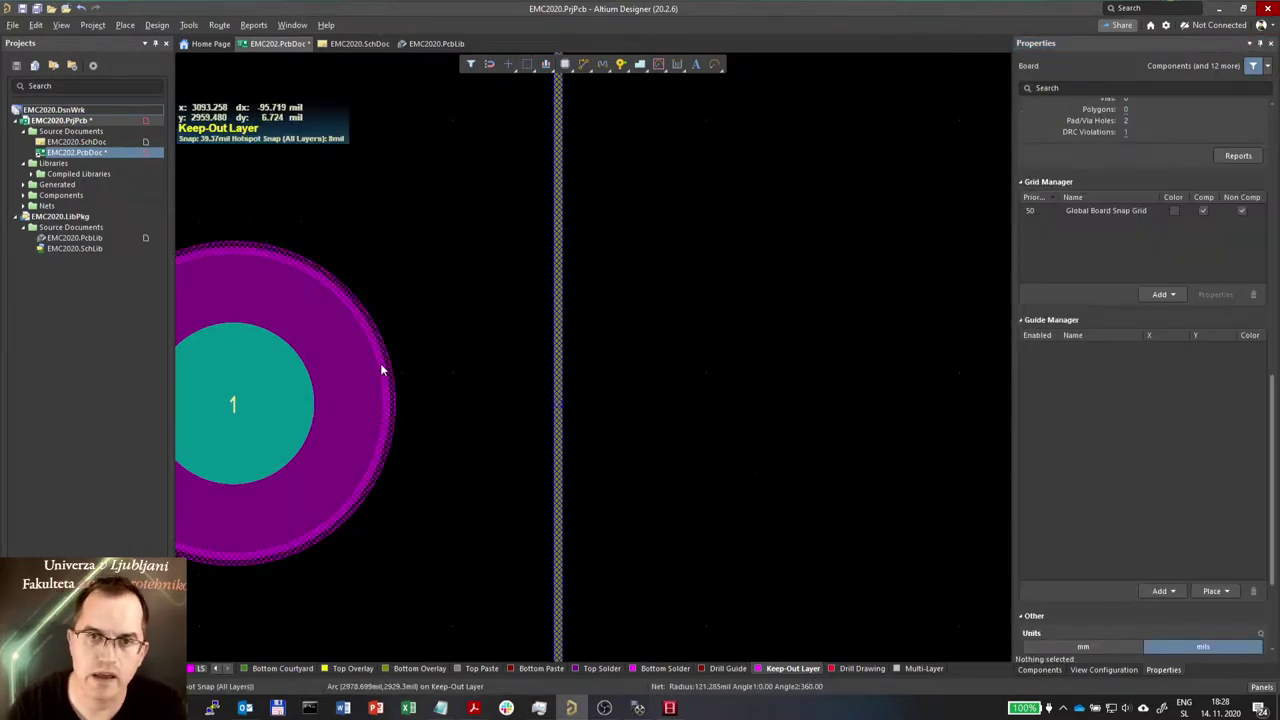
Copy the circular keepout from the centre of the left pad to the centre of the right pad
{"action": "left_click", "coordinate": [382, 369]}
{"action": "key", "text": "ctrl+c"}
{"action": "left_click", "coordinate": [233, 404]}
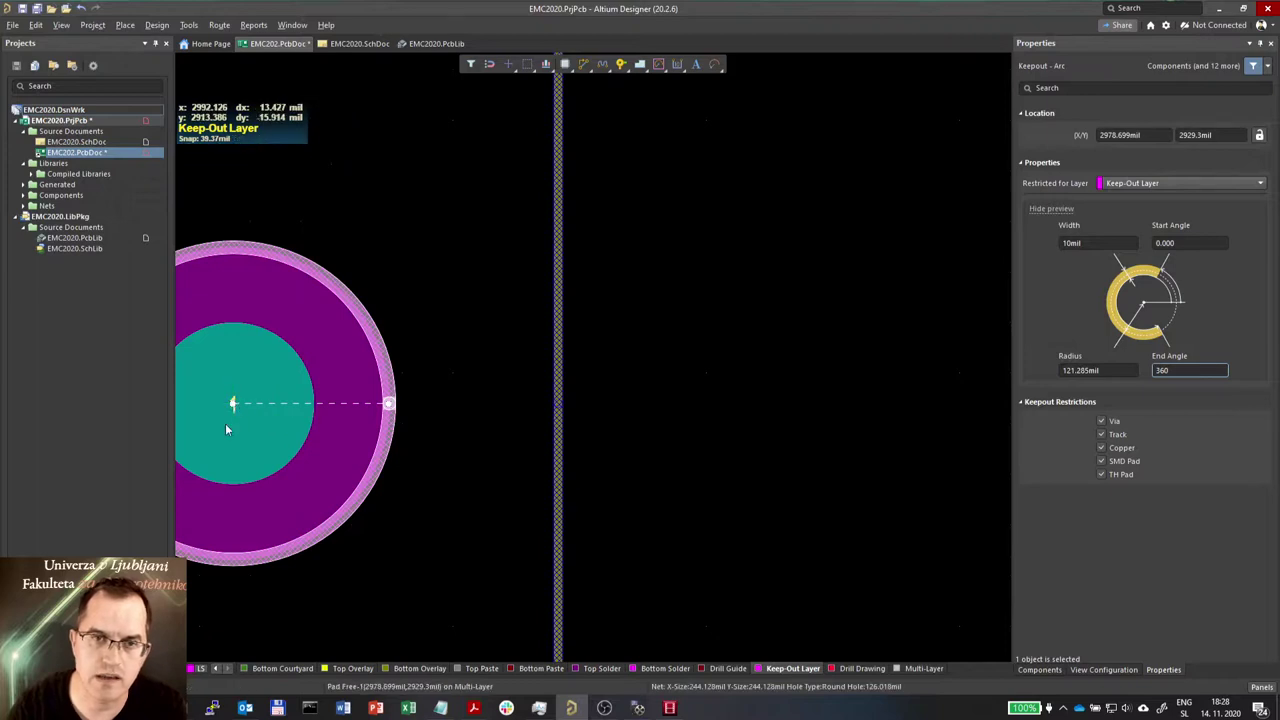
{"action": "scroll", "coordinate": [230, 410], "scroll_direction": "down", "scroll_amount": 5, "text": "ctrl"}
{"action": "scroll", "coordinate": [565, 423], "scroll_direction": "up", "scroll_amount": 5, "text": "ctrl"}
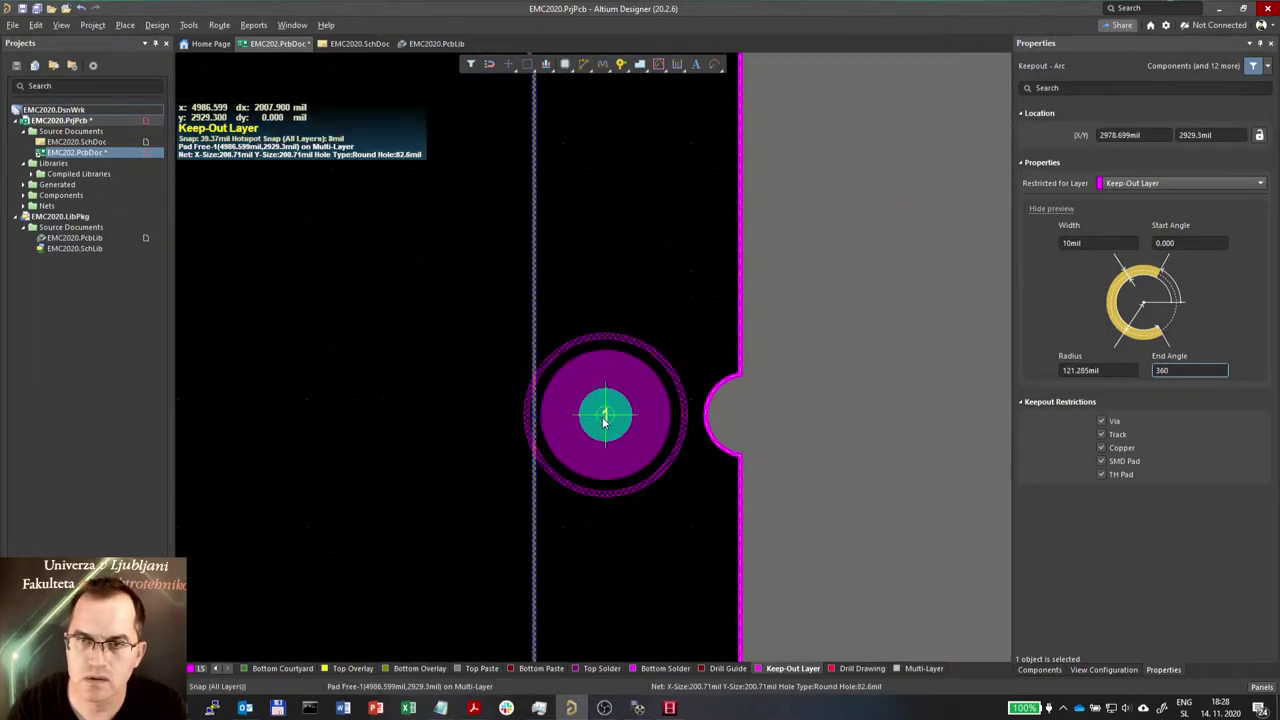
{"action": "left_click", "coordinate": [605, 416]}
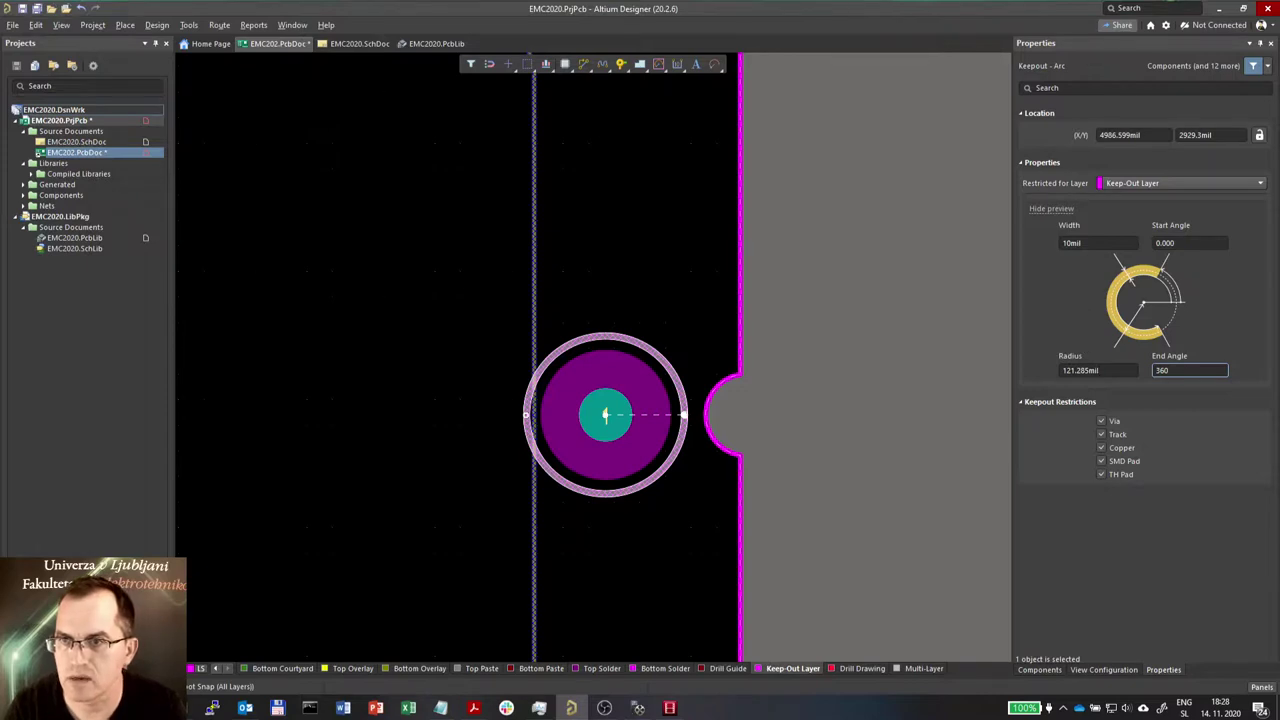
Switch the board units to mm and set the radius of the right mounting hole's circular keepout to 2.7 mm
{"action": "left_click", "coordinate": [938, 332]}
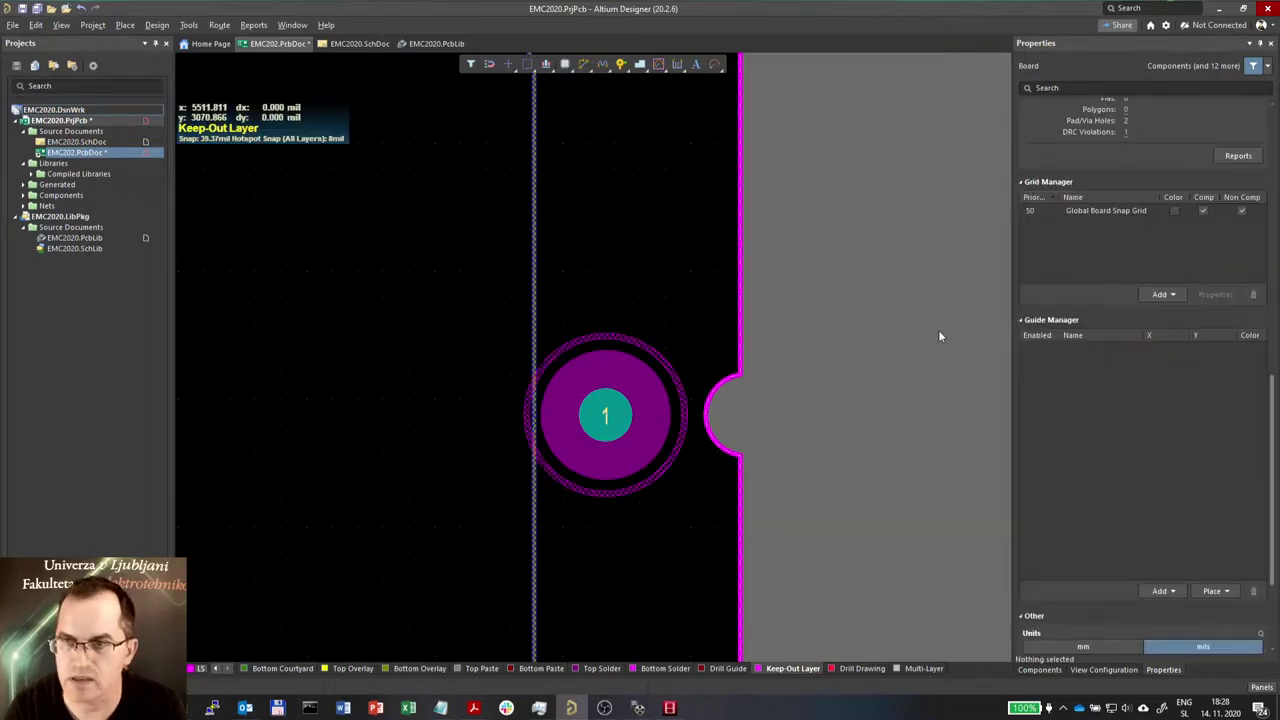
{"action": "left_click", "coordinate": [1163, 670]}
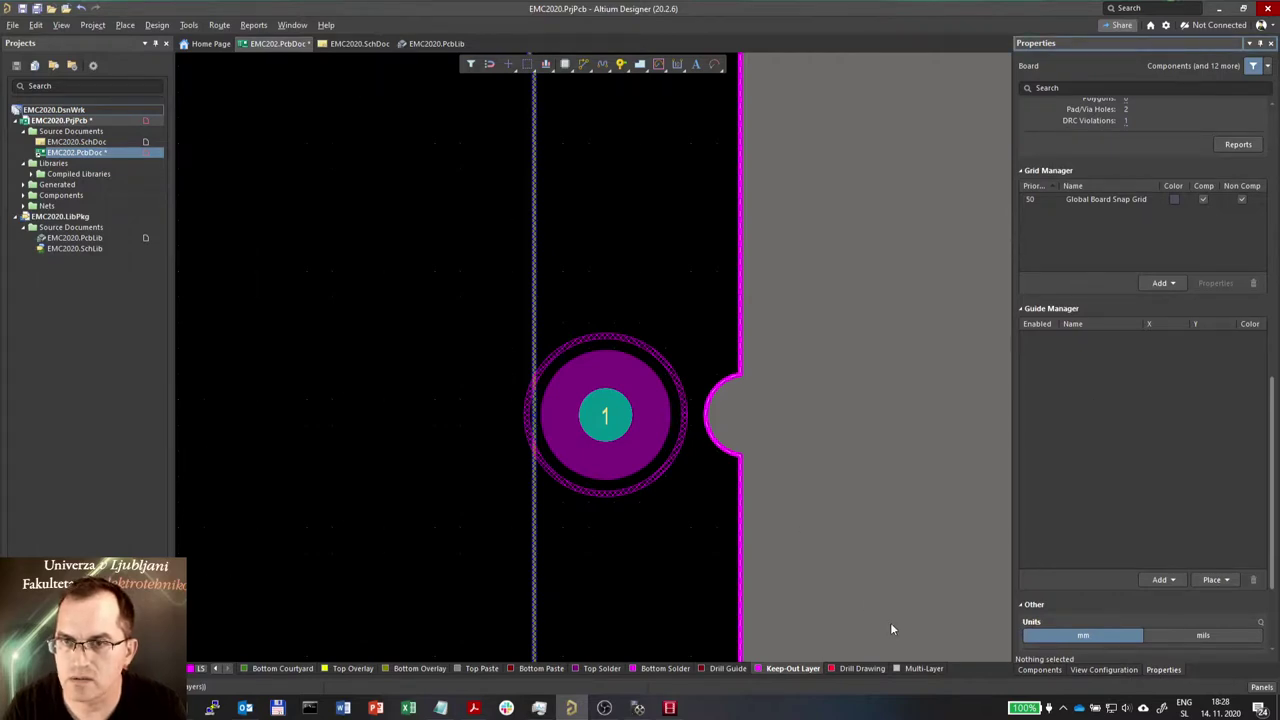
{"action": "left_click", "coordinate": [652, 351]}
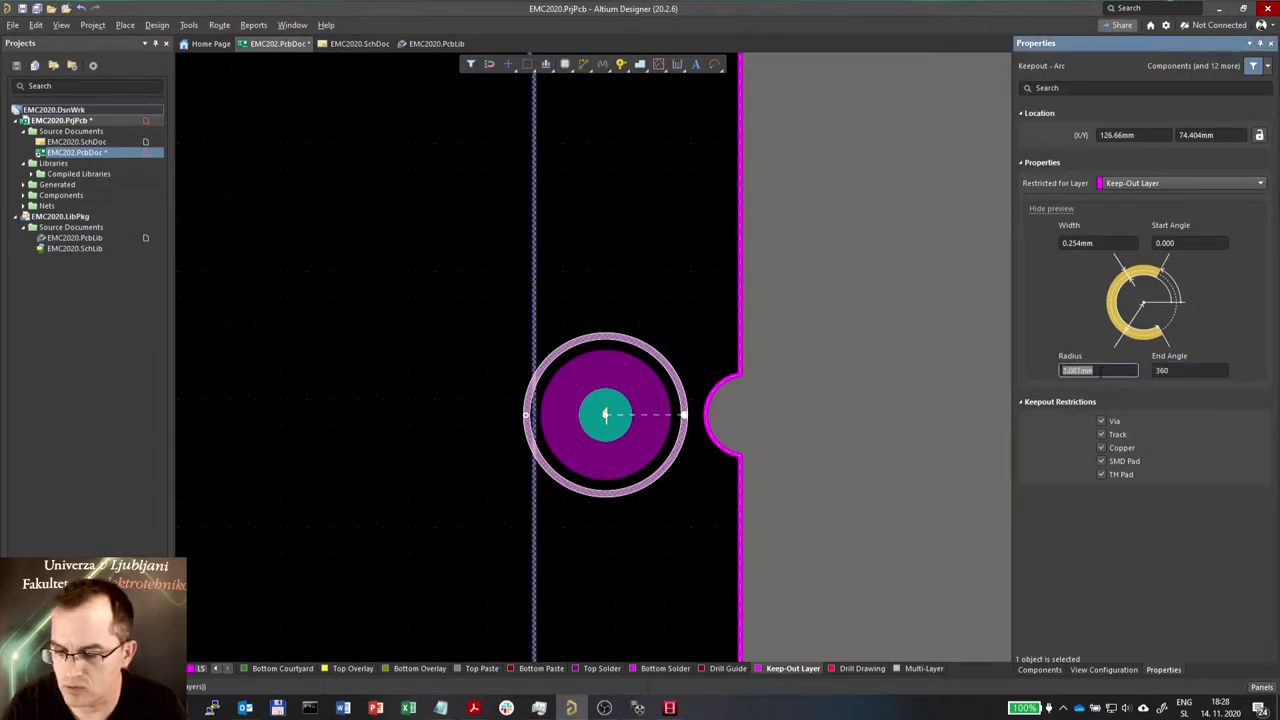
{"action": "type", "text": ".7"}
{"action": "key", "text": "Return"}
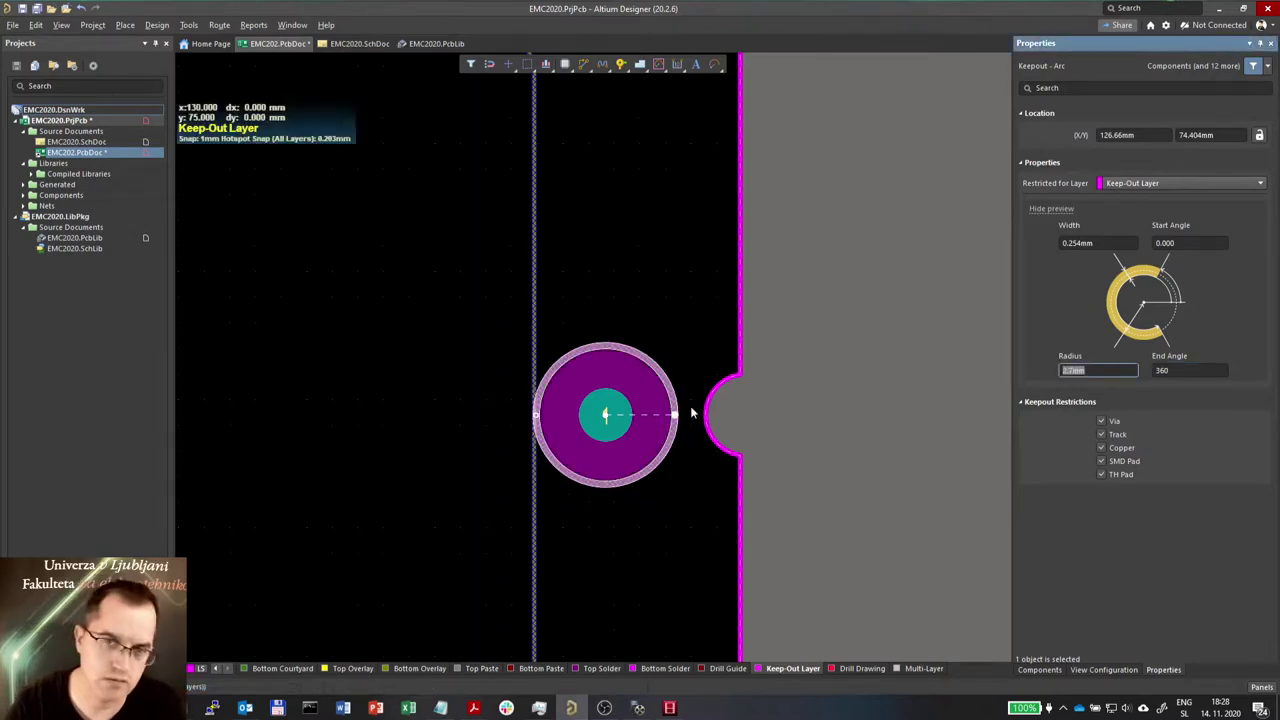
{"action": "left_click", "coordinate": [796, 398]}
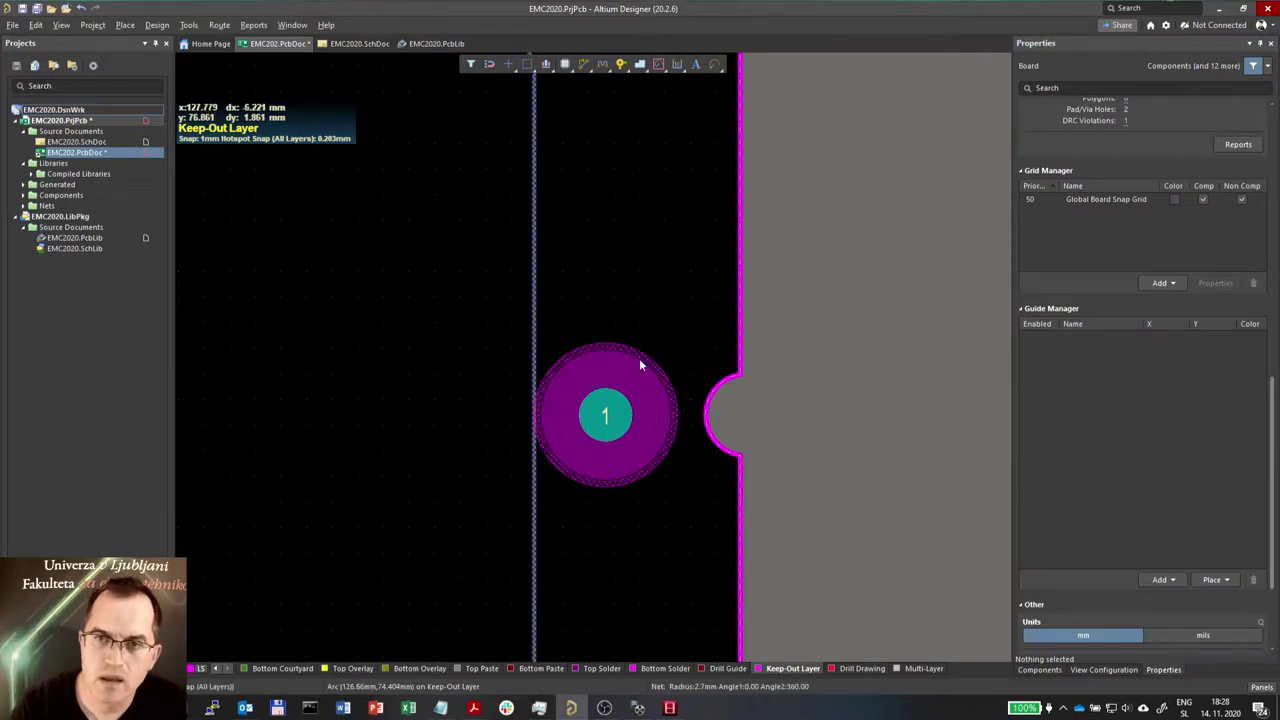
Restrict the circular keepouts around both mounting holes to the Top Layer and save the PCB document
{"action": "left_click", "coordinate": [666, 383]}
{"action": "scroll", "coordinate": [854, 366], "scroll_direction": "down", "scroll_amount": 3, "text": "ctrl"}
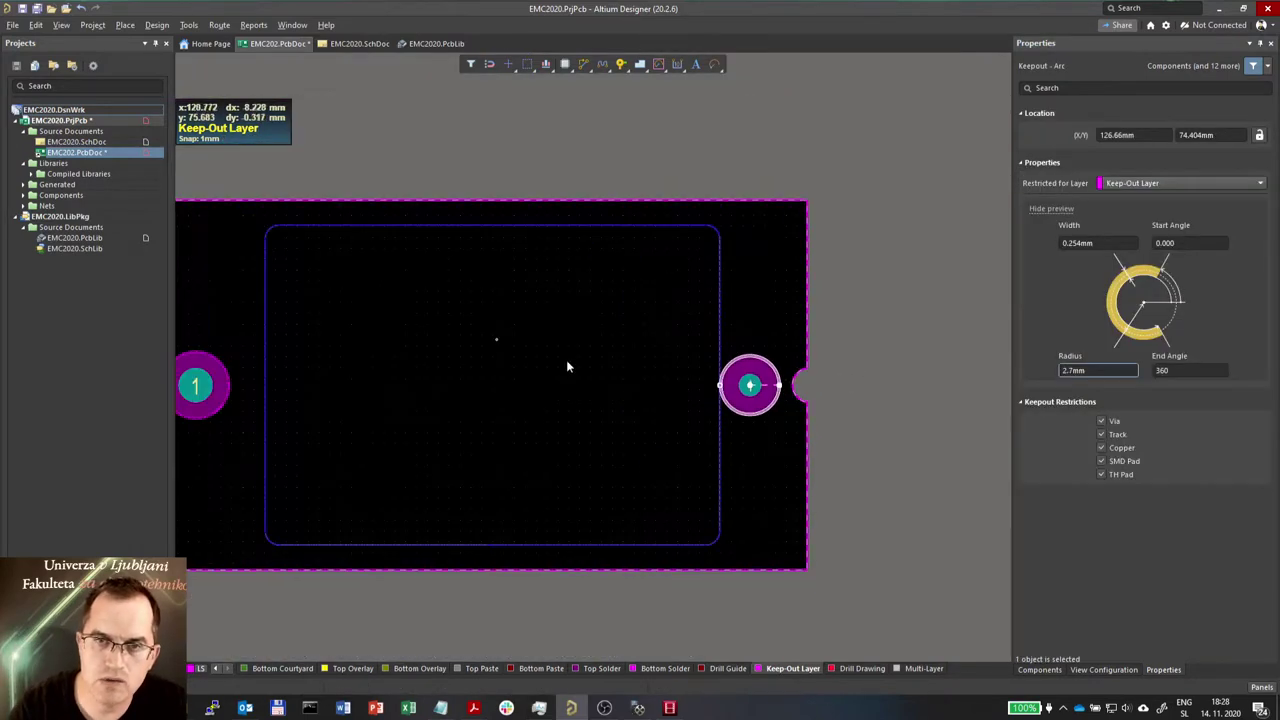
{"action": "left_click", "coordinate": [229, 382], "text": "shift"}
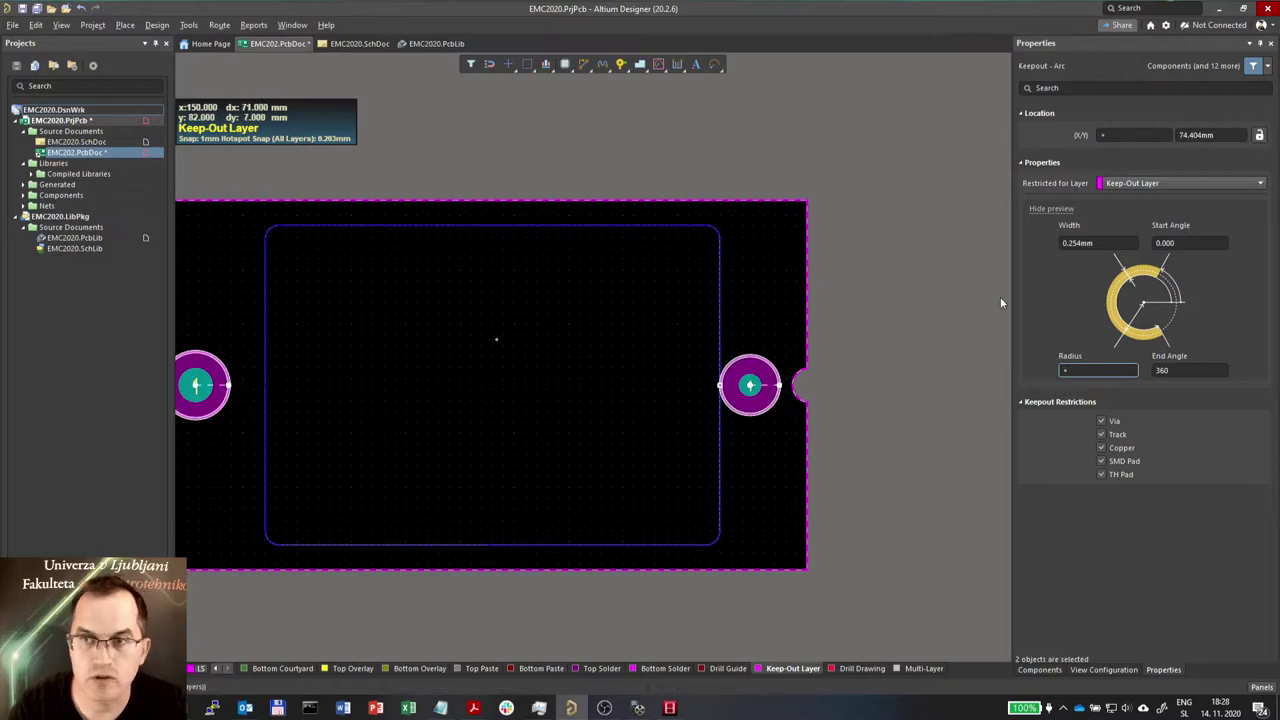
{"action": "left_click", "coordinate": [1148, 185]}
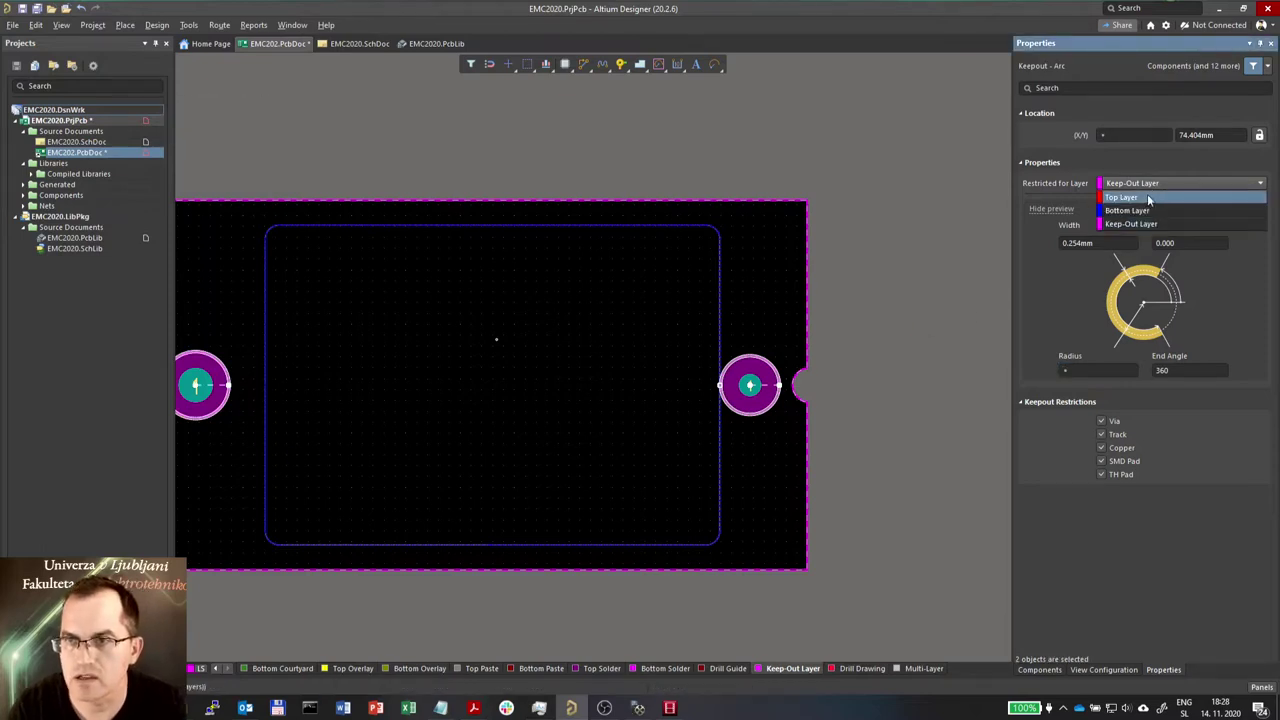
{"action": "left_click", "coordinate": [1148, 198]}
{"action": "left_click", "coordinate": [914, 485]}
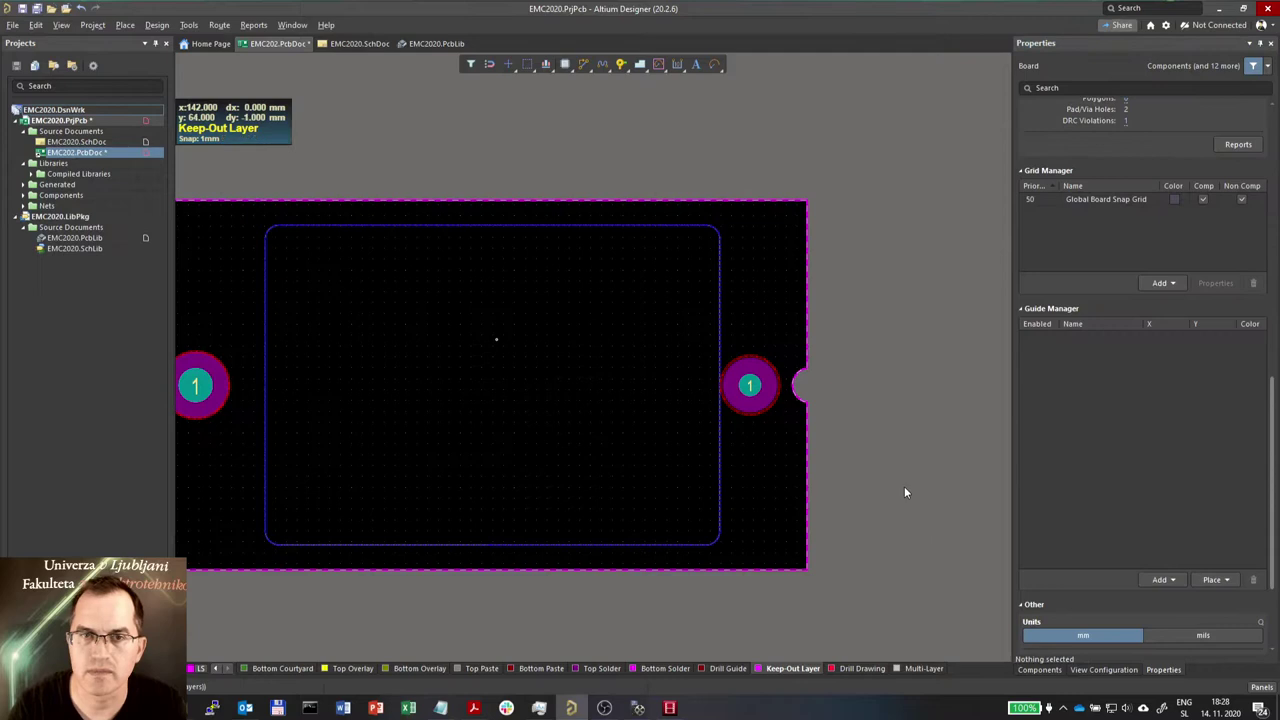
{"action": "scroll", "coordinate": [900, 485], "scroll_direction": "down", "scroll_amount": 2, "text": "ctrl"}
{"action": "scroll", "coordinate": [480, 428], "scroll_direction": "up", "scroll_amount": 1, "text": "ctrl"}
{"action": "key", "text": "ctrl+s"}
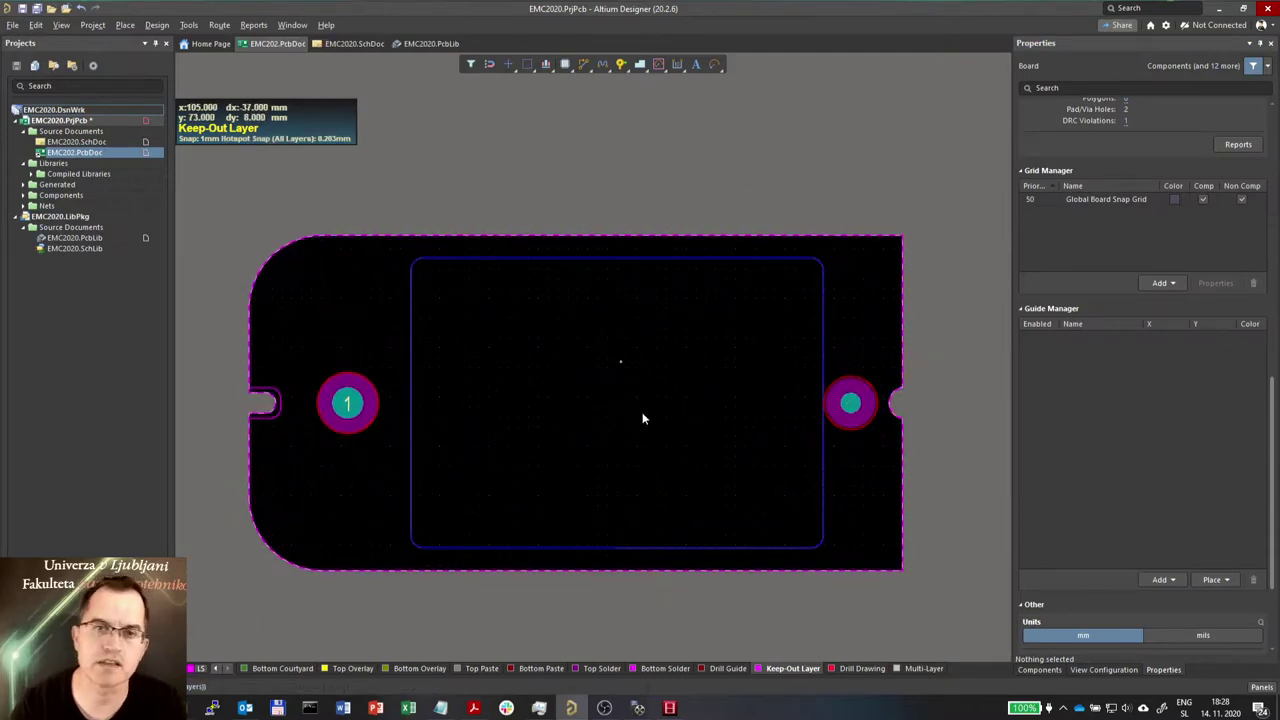